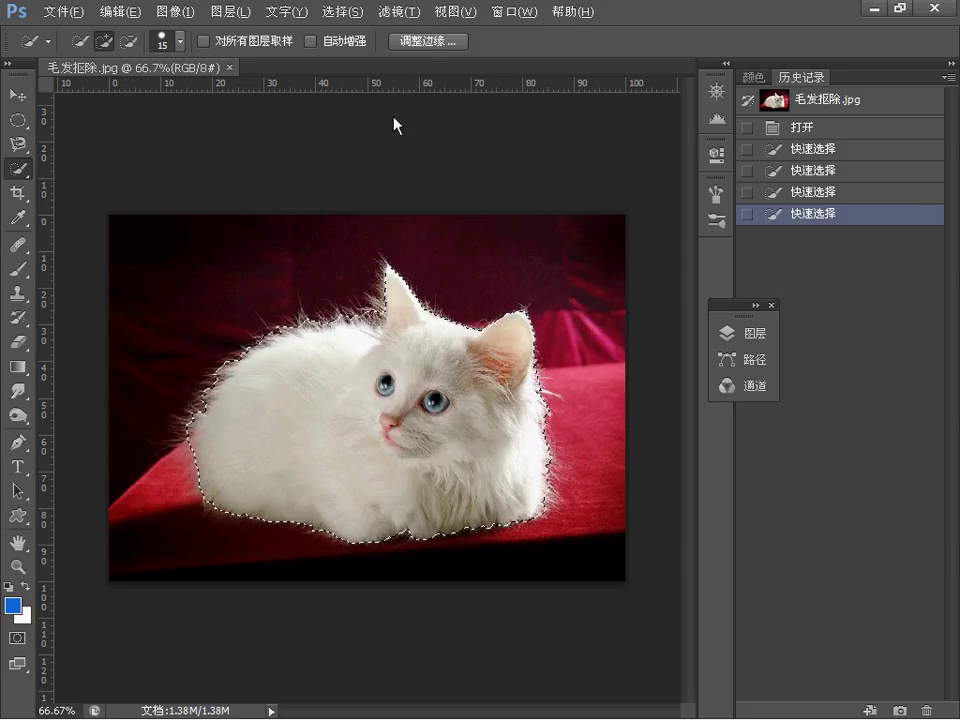
Refine the cat selection's edge with a radius of 250 pixels and Shift Edge at 20%
{"action": "left_click", "coordinate": [425, 44]}
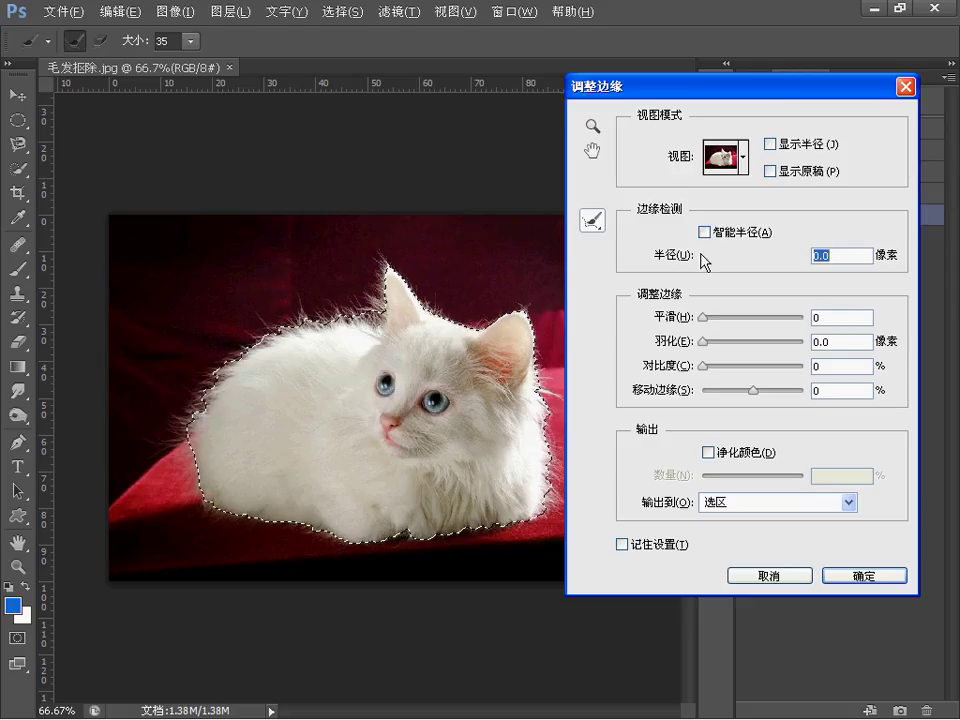
{"action": "left_click_drag", "start_coordinate": [638, 261], "coordinate": [921, 262]}
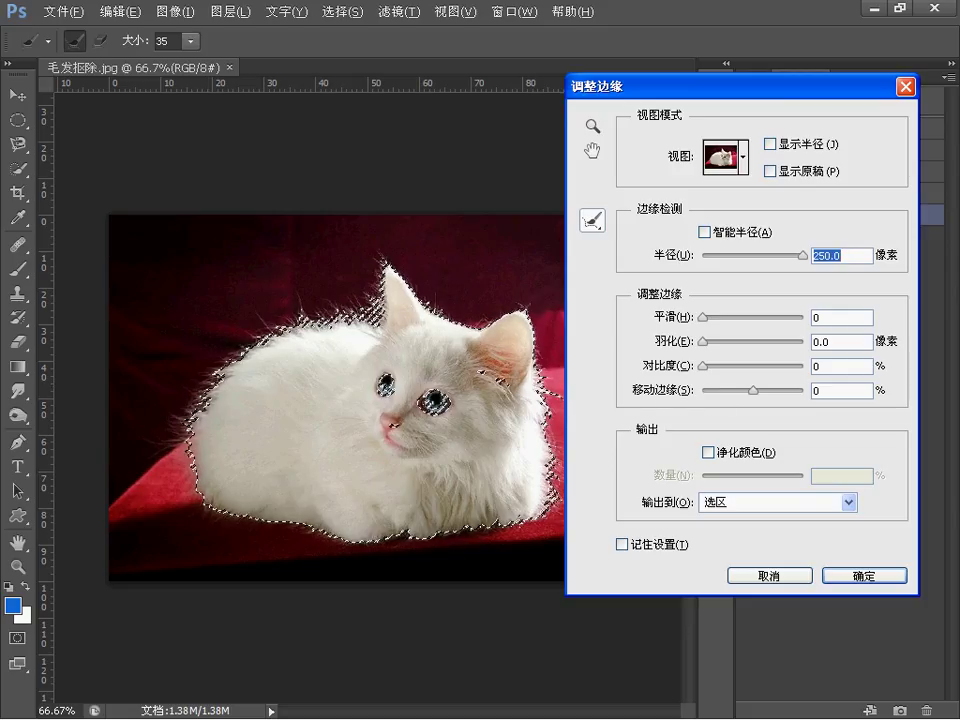
{"action": "left_click_drag", "start_coordinate": [757, 393], "coordinate": [772, 393]}
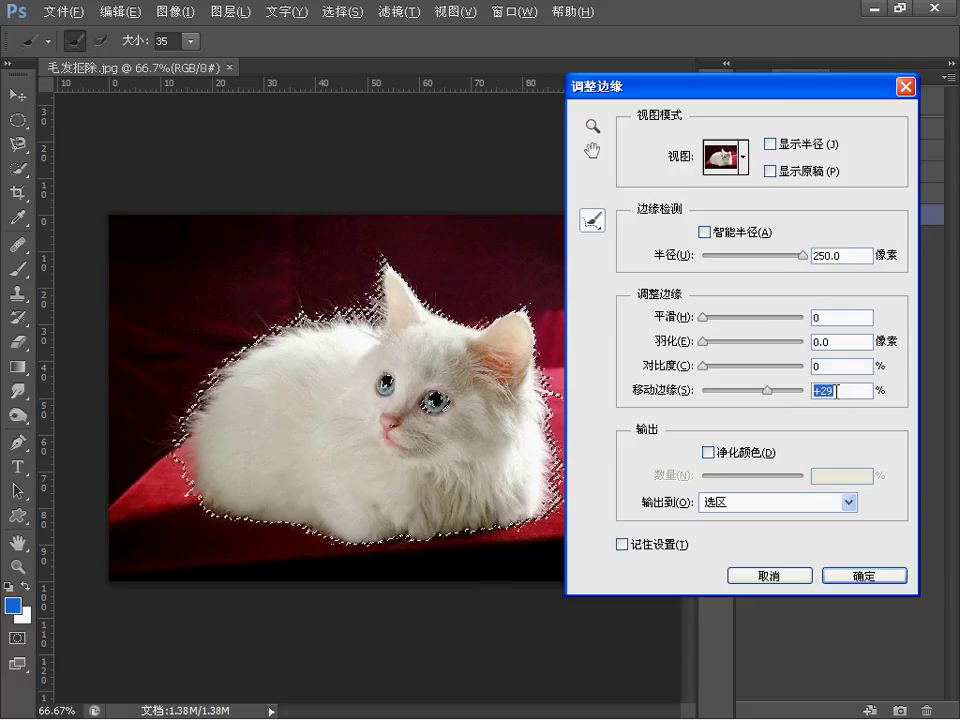
{"action": "type", "text": "20"}
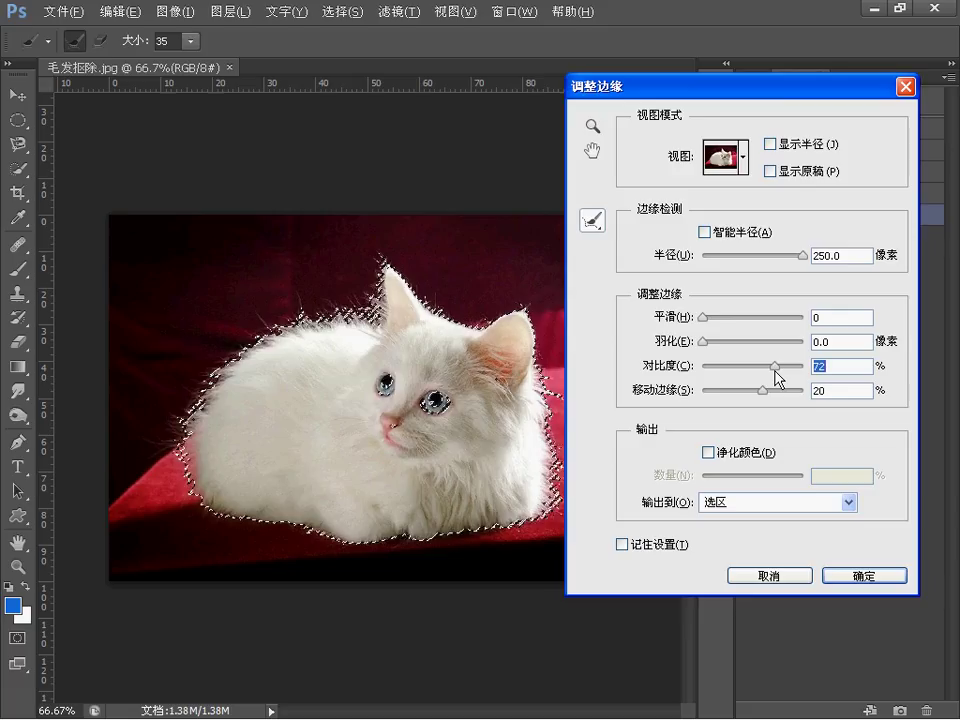
{"action": "left_click_drag", "start_coordinate": [776, 370], "coordinate": [650, 377]}
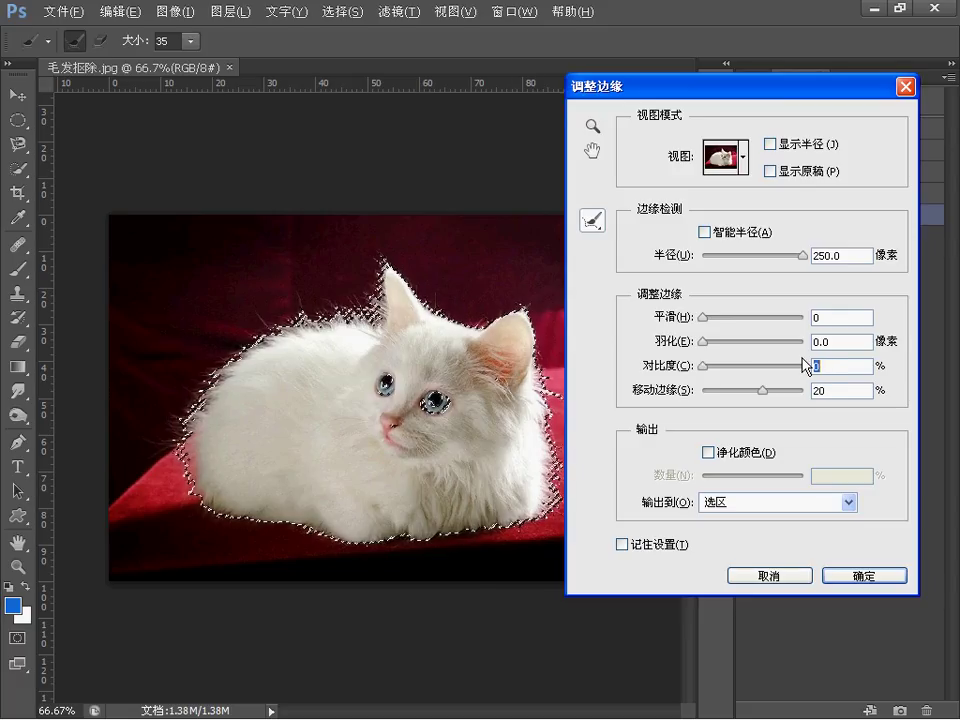
{"action": "left_click", "coordinate": [863, 582]}
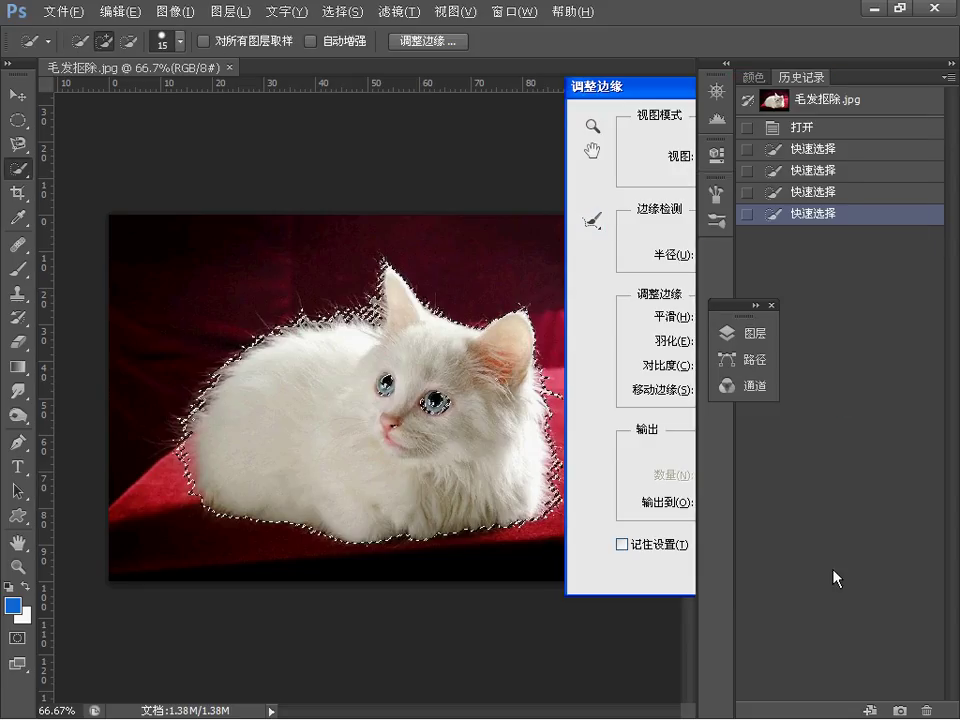
Add elliptical marquee areas over the cat's eyes and chest to the existing selection
{"action": "left_click", "coordinate": [18, 121]}
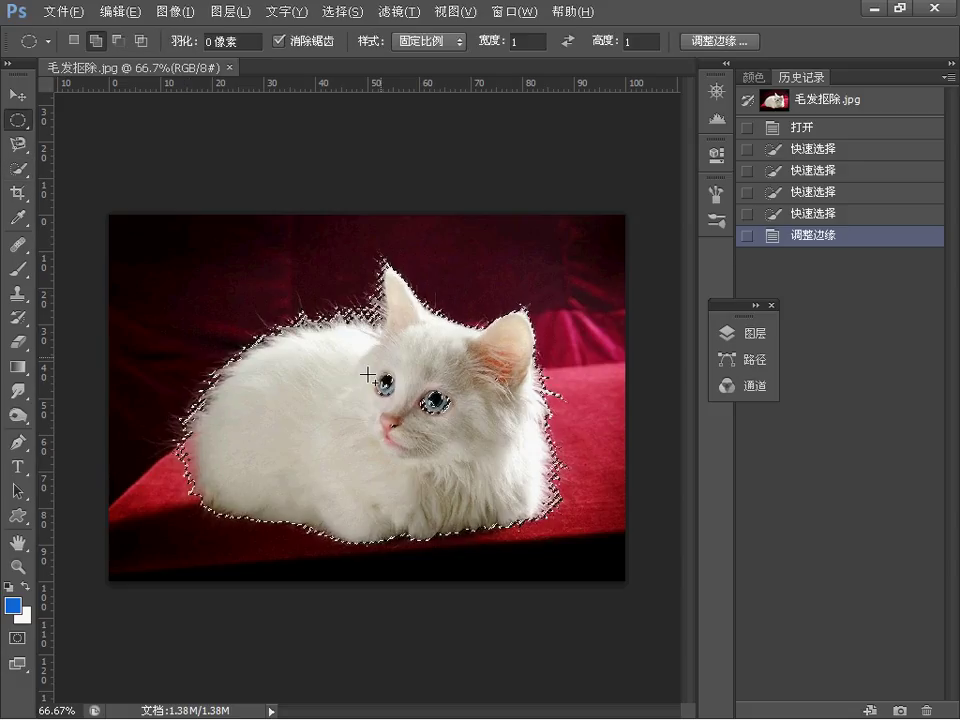
{"action": "left_click_drag", "start_coordinate": [364, 361], "coordinate": [405, 401]}
{"action": "left_click_drag", "start_coordinate": [493, 467], "coordinate": [493, 467]}
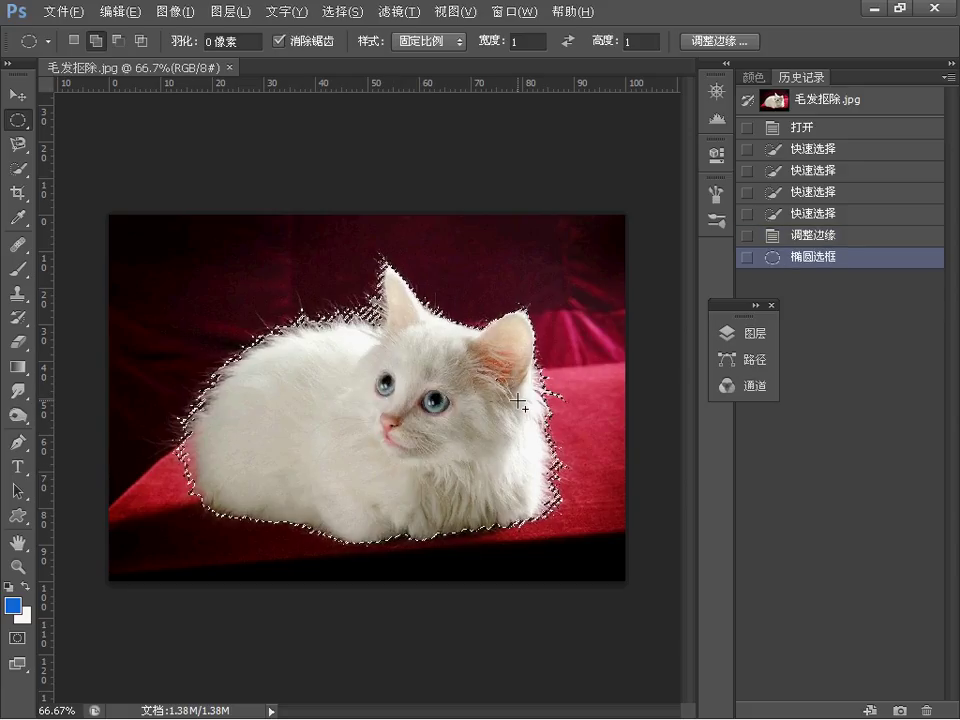
{"action": "left_click_drag", "start_coordinate": [519, 401], "coordinate": [452, 541]}
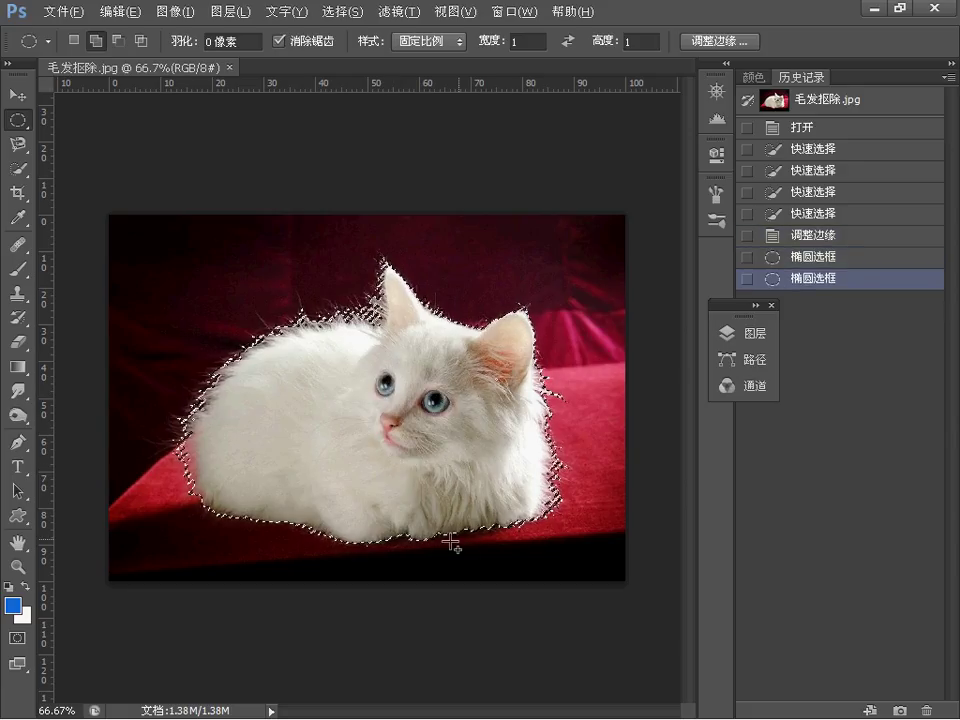
Refine the selection edge again with Smart Radius enabled and a radius of 250 pixels
{"action": "left_click", "coordinate": [18, 168]}
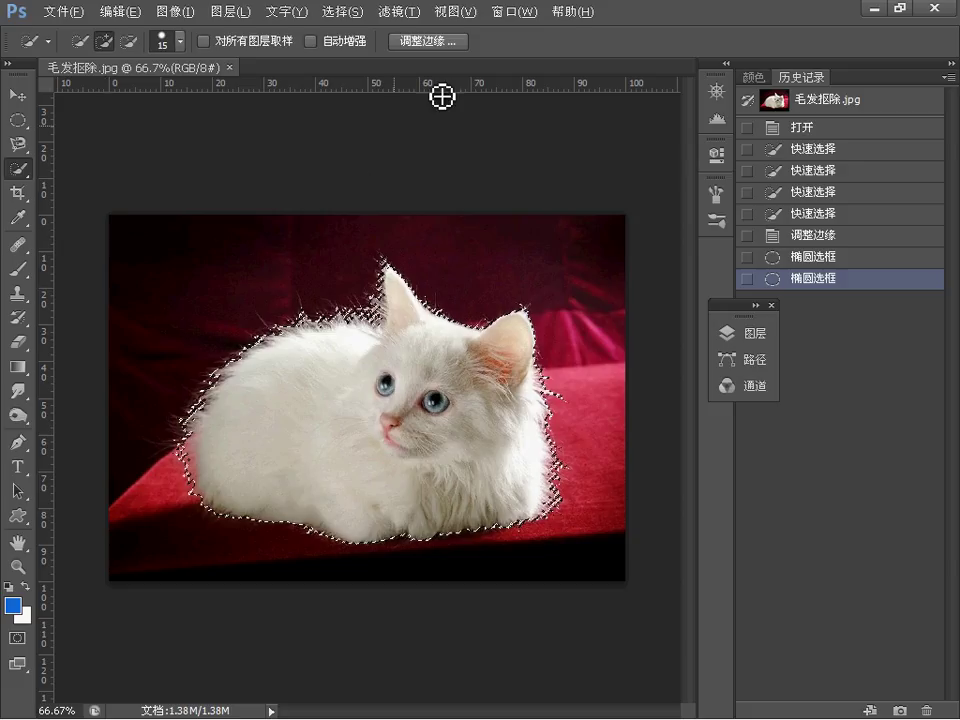
{"action": "left_click", "coordinate": [413, 41]}
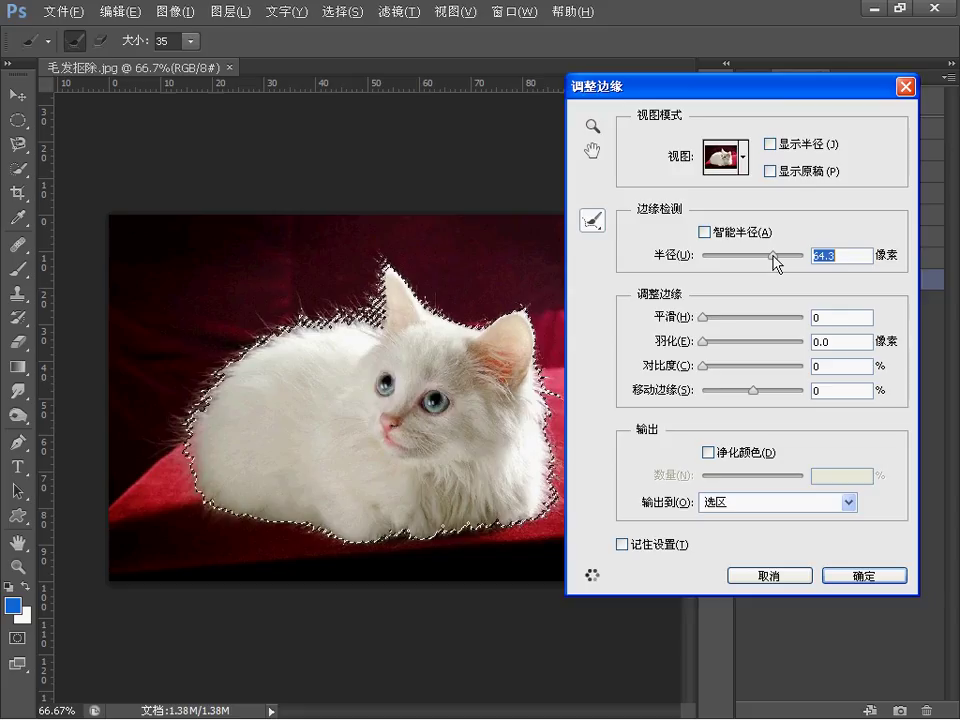
{"action": "left_click_drag", "start_coordinate": [786, 263], "coordinate": [806, 258]}
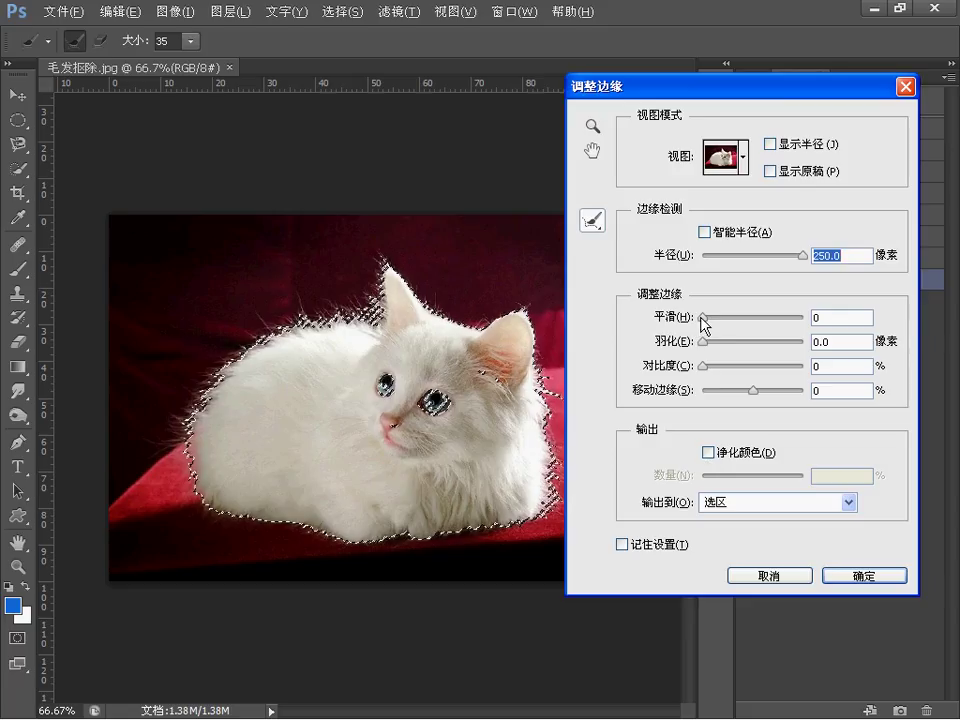
{"action": "left_click_drag", "start_coordinate": [704, 367], "coordinate": [752, 376]}
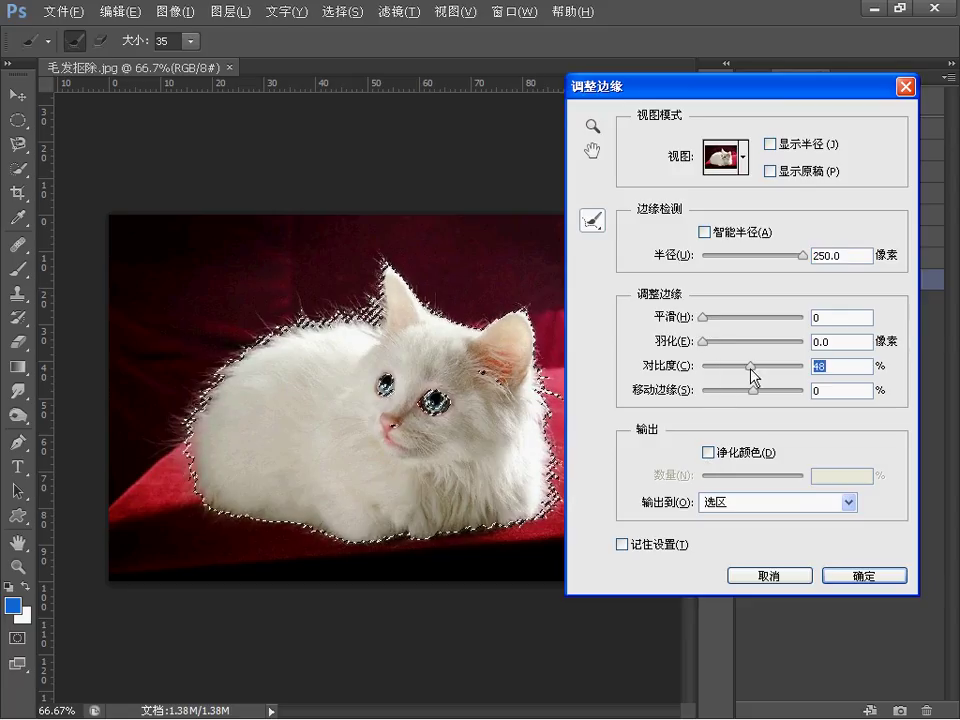
{"action": "left_click_drag", "start_coordinate": [751, 370], "coordinate": [704, 370]}
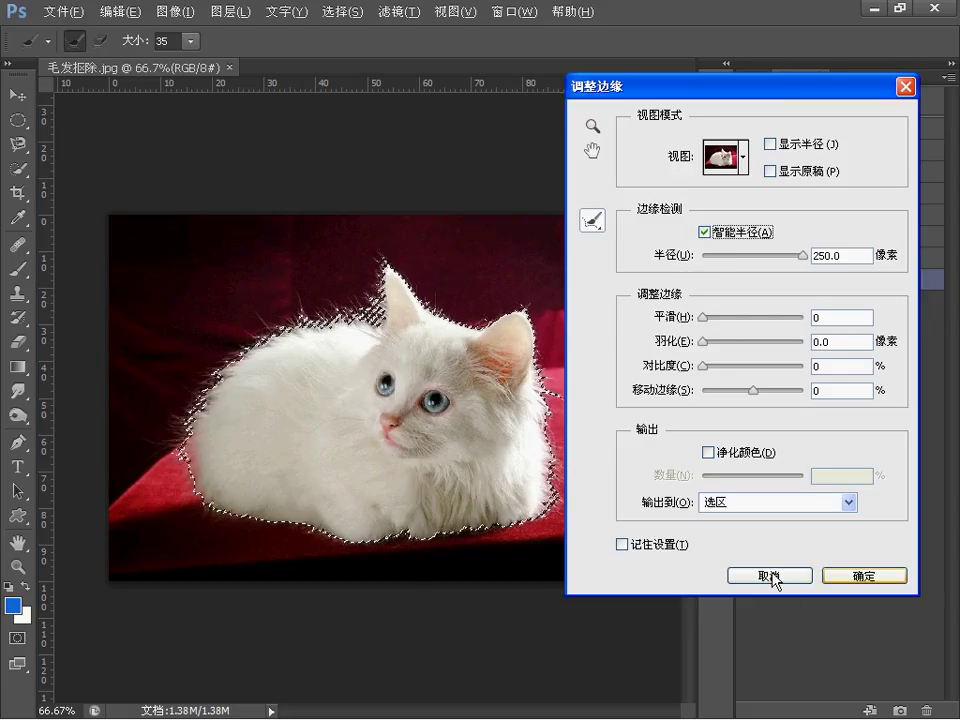
{"action": "left_click", "coordinate": [833, 577]}
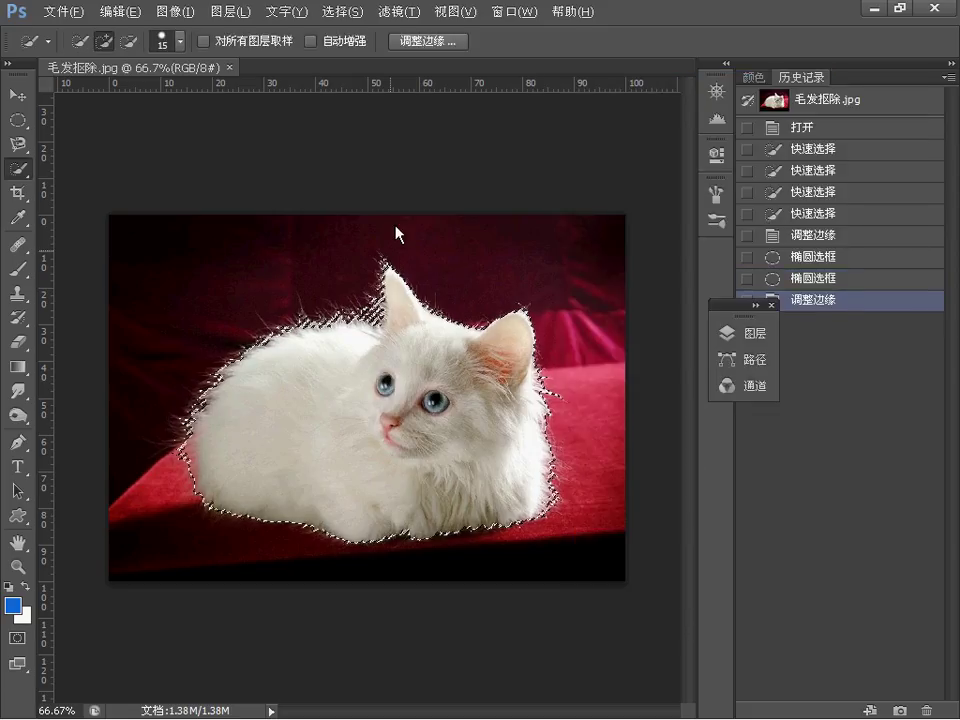
Refine the selection edge with a radius of 62.6 pixels and Shift Edge at +21%
{"action": "left_click", "coordinate": [423, 43]}
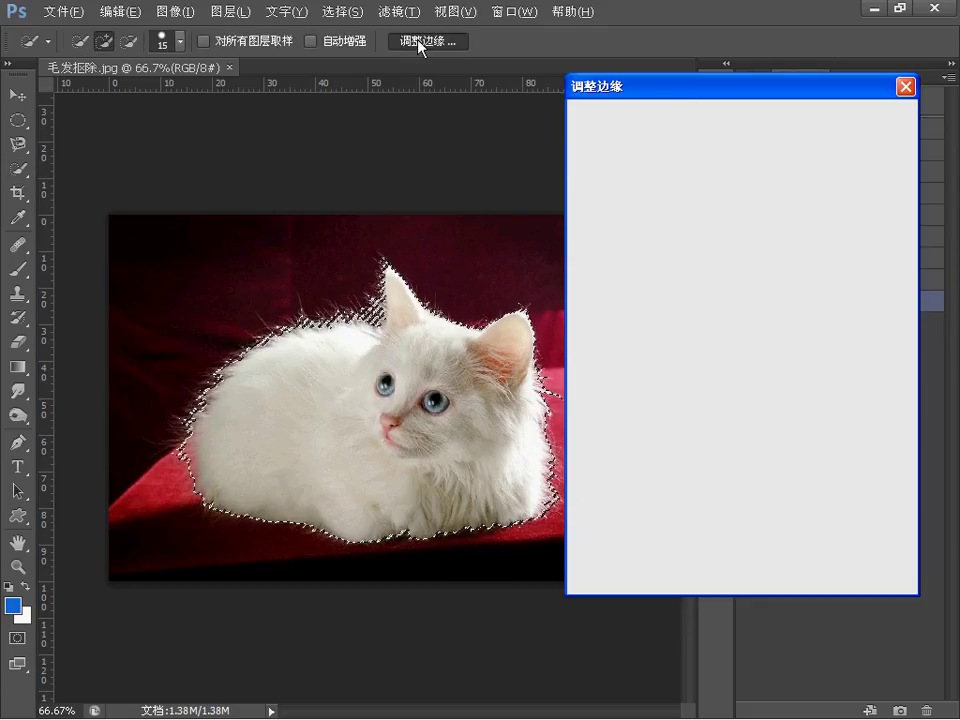
{"action": "left_click_drag", "start_coordinate": [705, 260], "coordinate": [772, 262]}
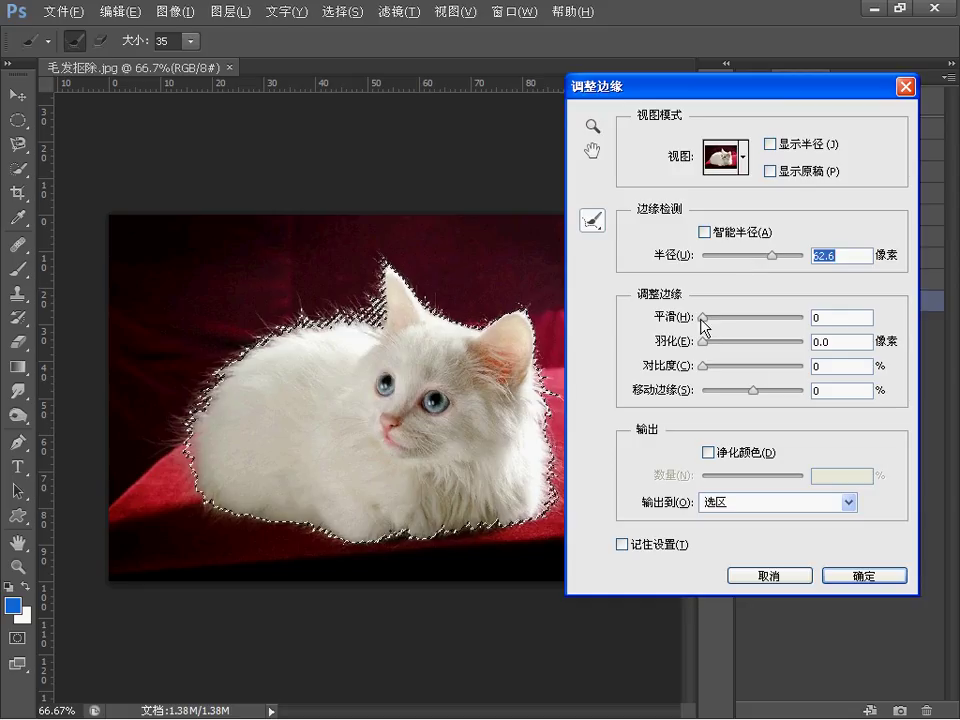
{"action": "left_click_drag", "start_coordinate": [712, 319], "coordinate": [699, 320]}
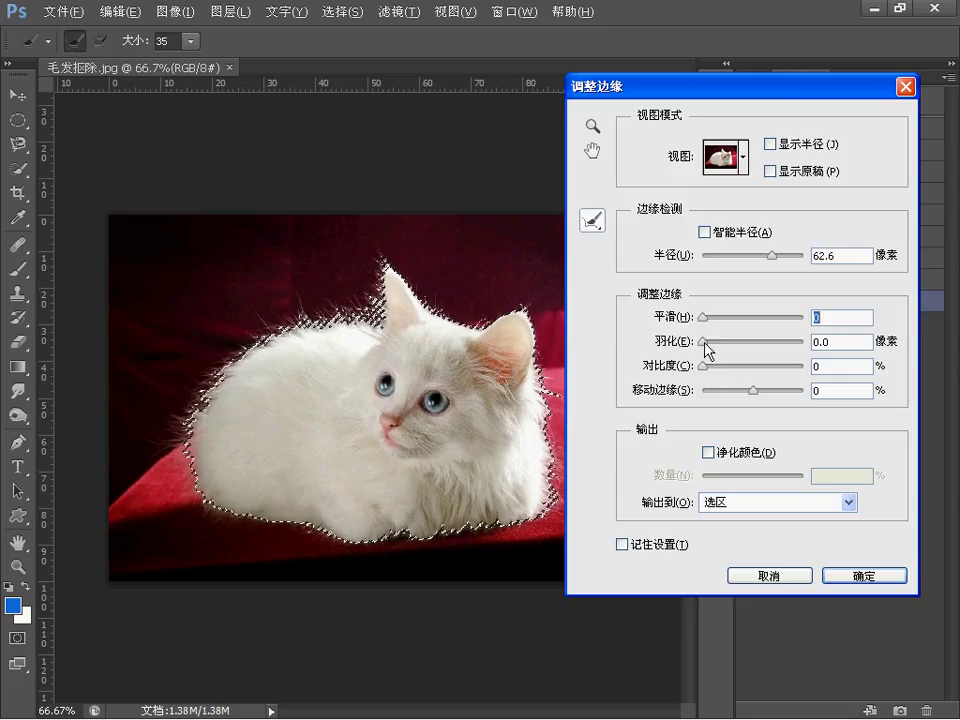
{"action": "left_click_drag", "start_coordinate": [705, 344], "coordinate": [724, 350]}
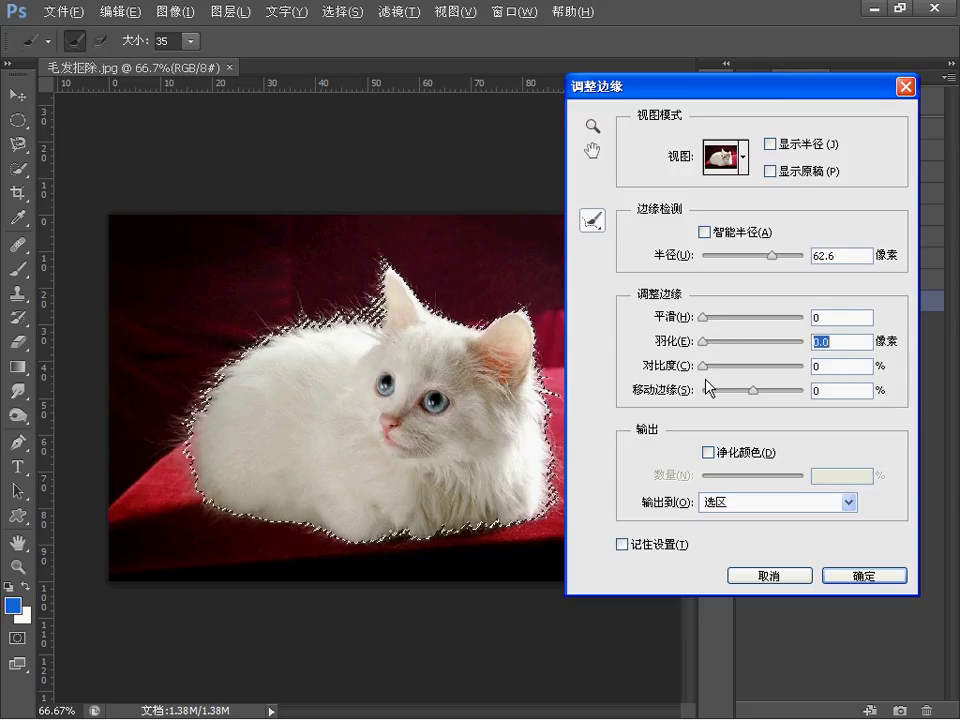
{"action": "left_click_drag", "start_coordinate": [755, 392], "coordinate": [760, 395]}
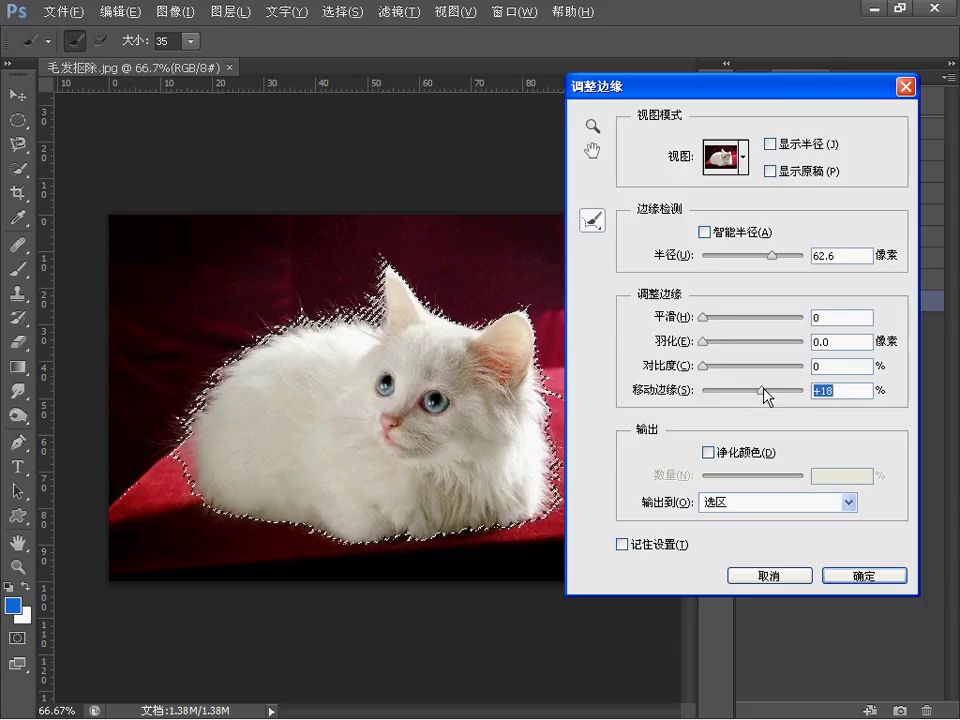
{"action": "left_click_drag", "start_coordinate": [766, 396], "coordinate": [769, 396]}
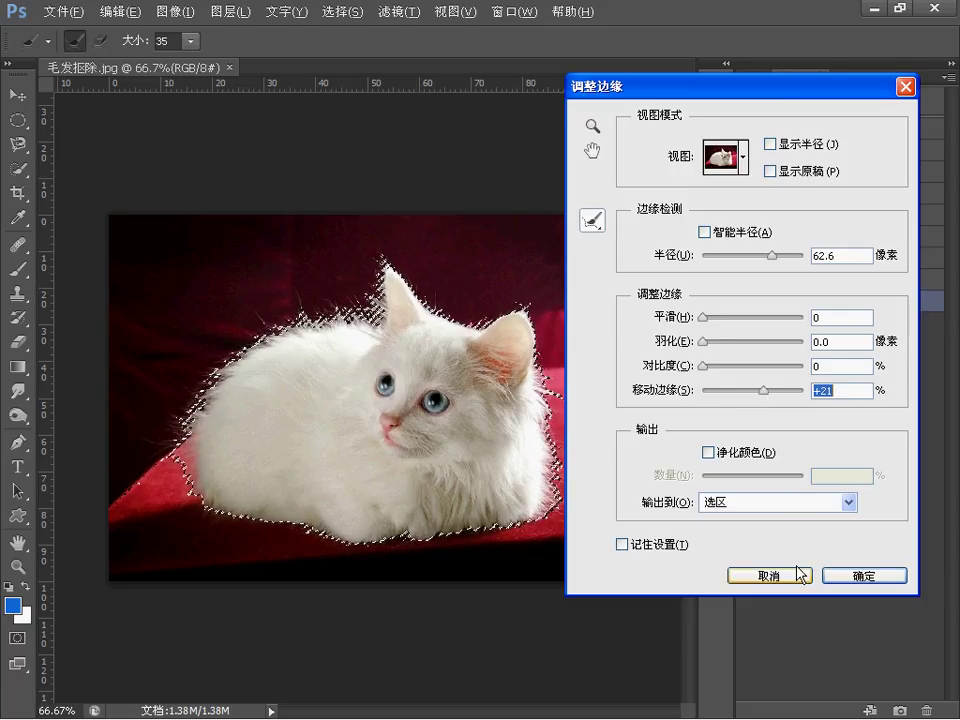
{"action": "left_click", "coordinate": [855, 577]}
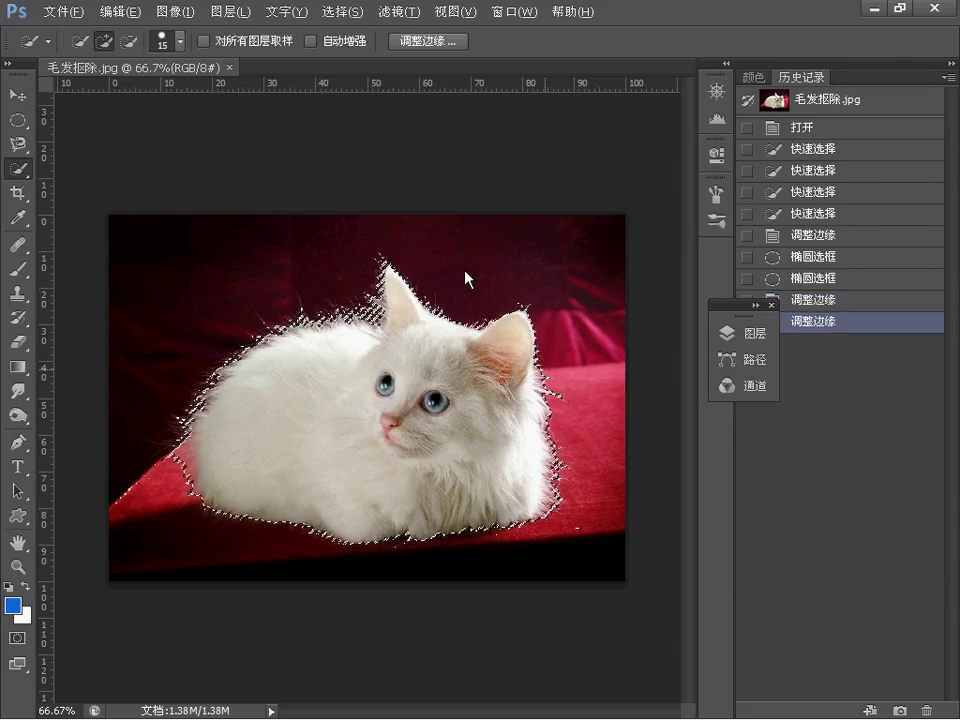
Refine the selection edge with a radius of 5.5 pixels, 90% contrast and Shift Edge at +16%
{"action": "left_click", "coordinate": [430, 42]}
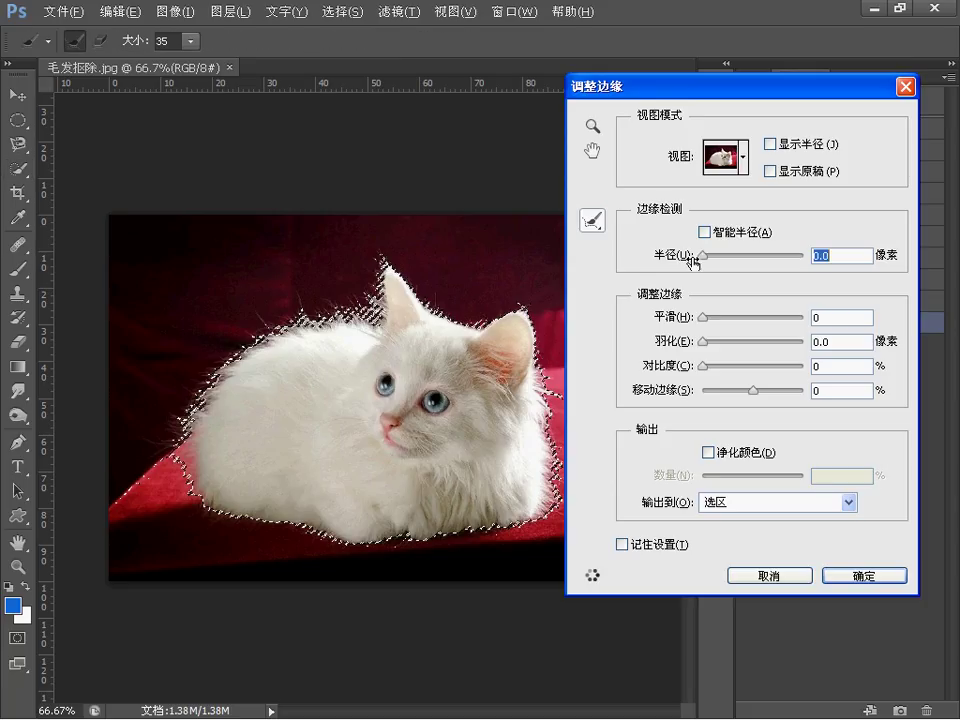
{"action": "mouse_move", "coordinate": [705, 257]}
{"action": "left_mouse_down"}
{"action": "mouse_move", "coordinate": [762, 263]}
{"action": "mouse_move", "coordinate": [705, 260]}
{"action": "left_mouse_up"}
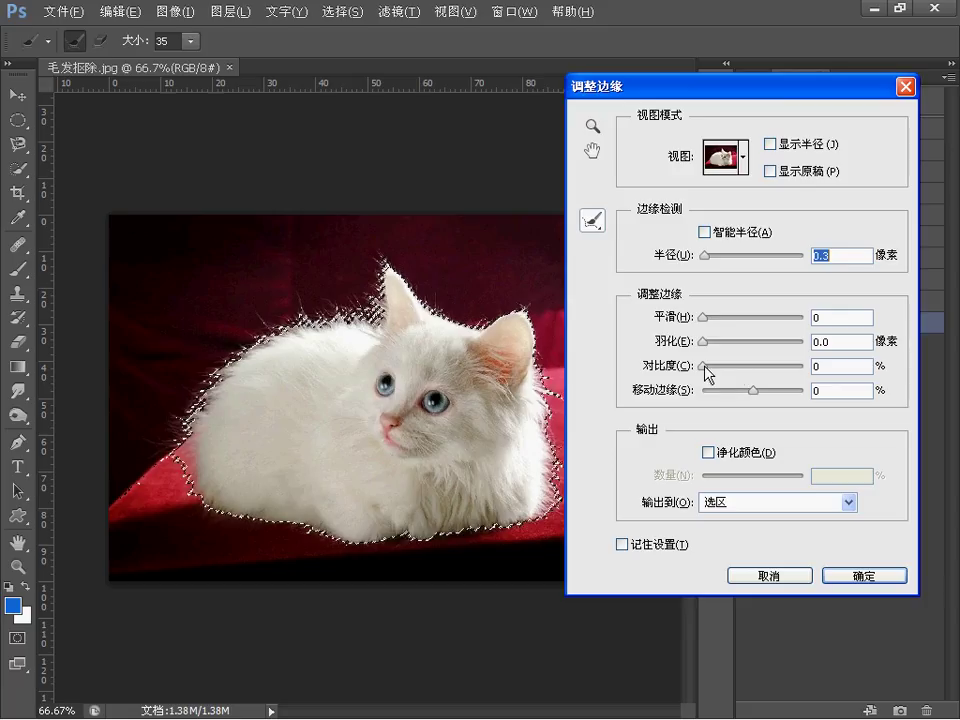
{"action": "left_click_drag", "start_coordinate": [705, 367], "coordinate": [796, 375]}
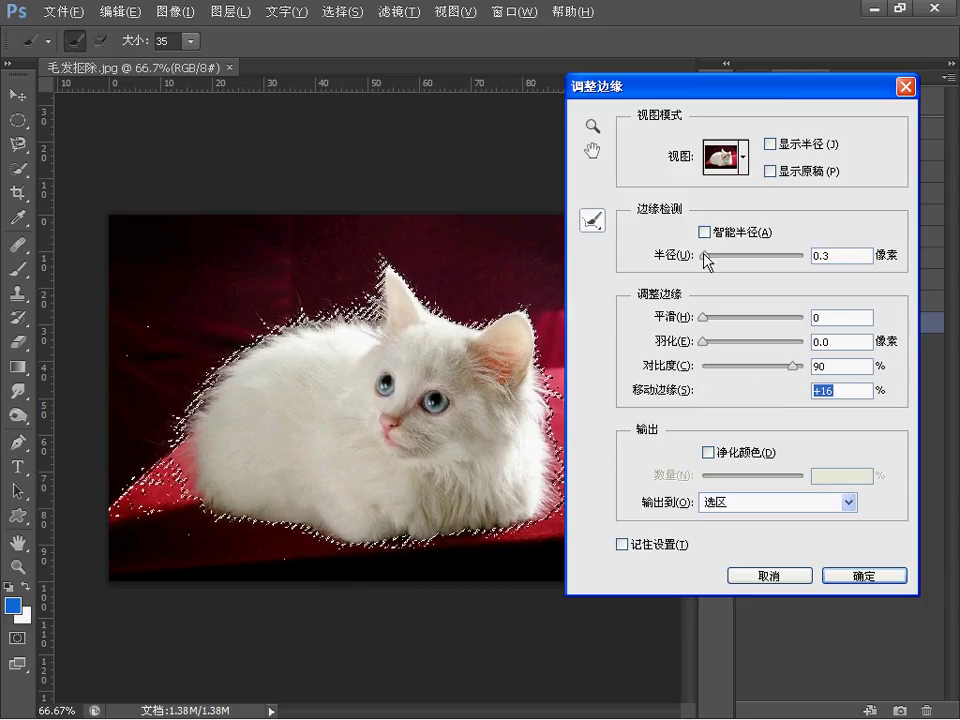
{"action": "left_click_drag", "start_coordinate": [705, 256], "coordinate": [759, 258]}
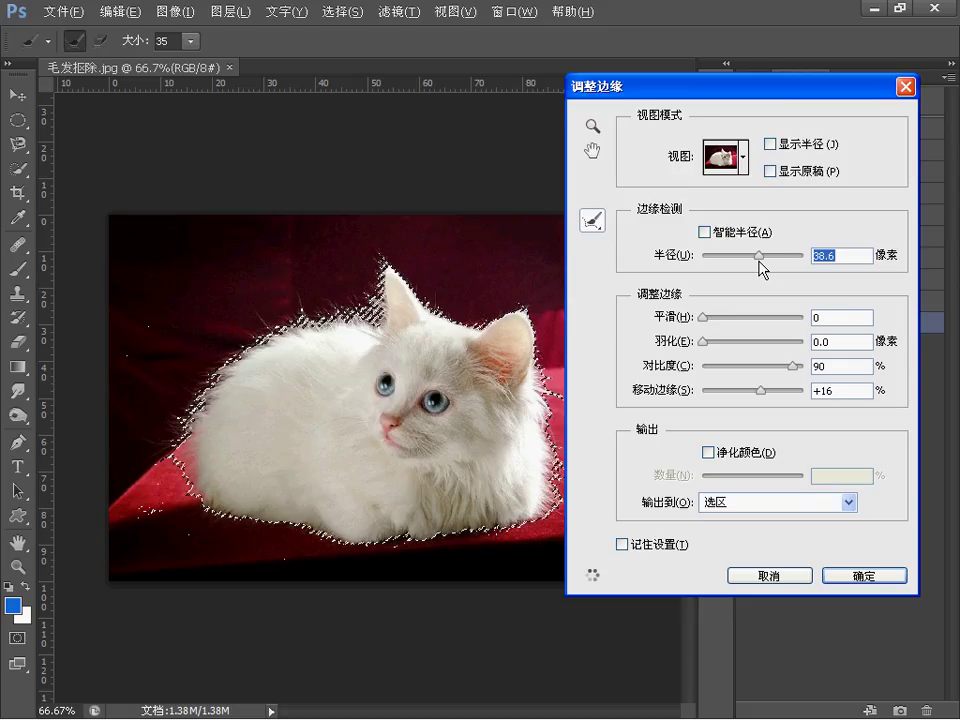
{"action": "left_click_drag", "start_coordinate": [759, 260], "coordinate": [737, 259]}
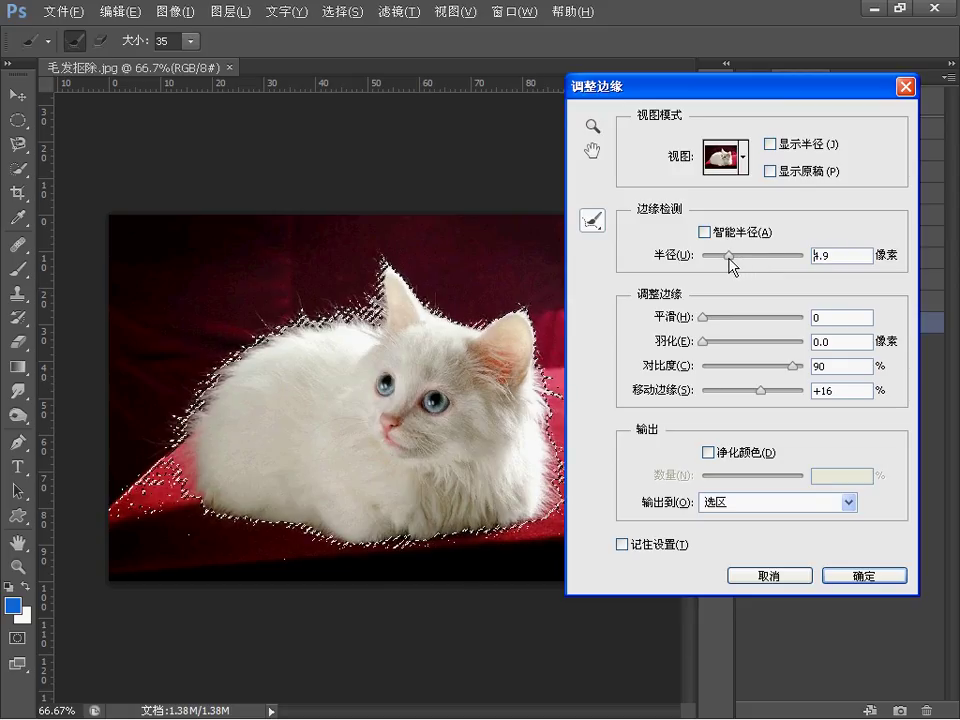
{"action": "left_click_drag", "start_coordinate": [735, 266], "coordinate": [738, 272]}
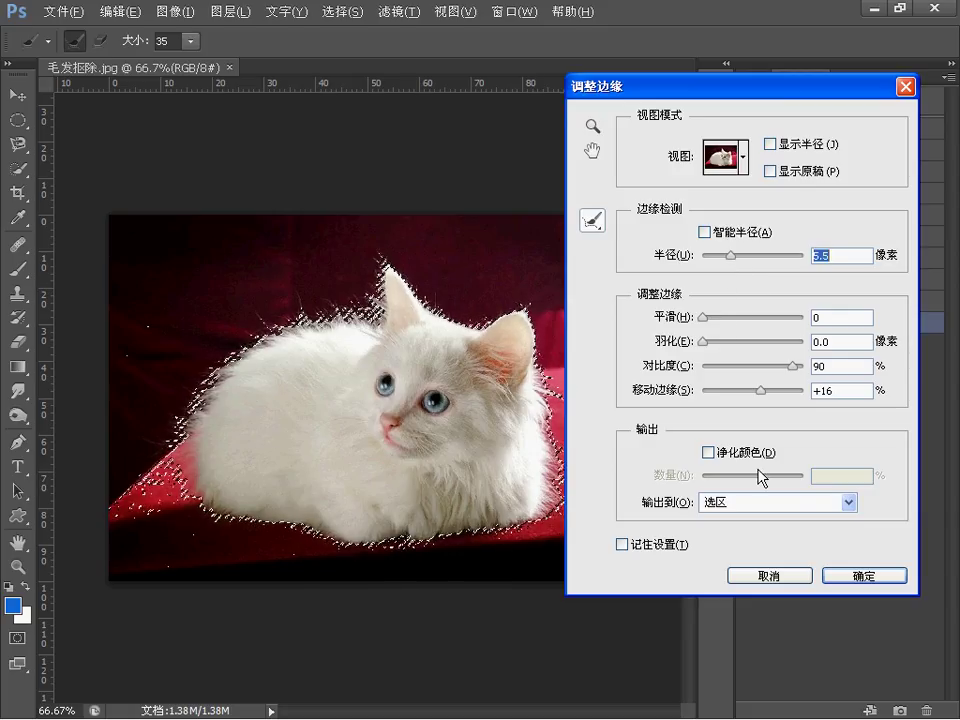
{"action": "left_click", "coordinate": [855, 576]}
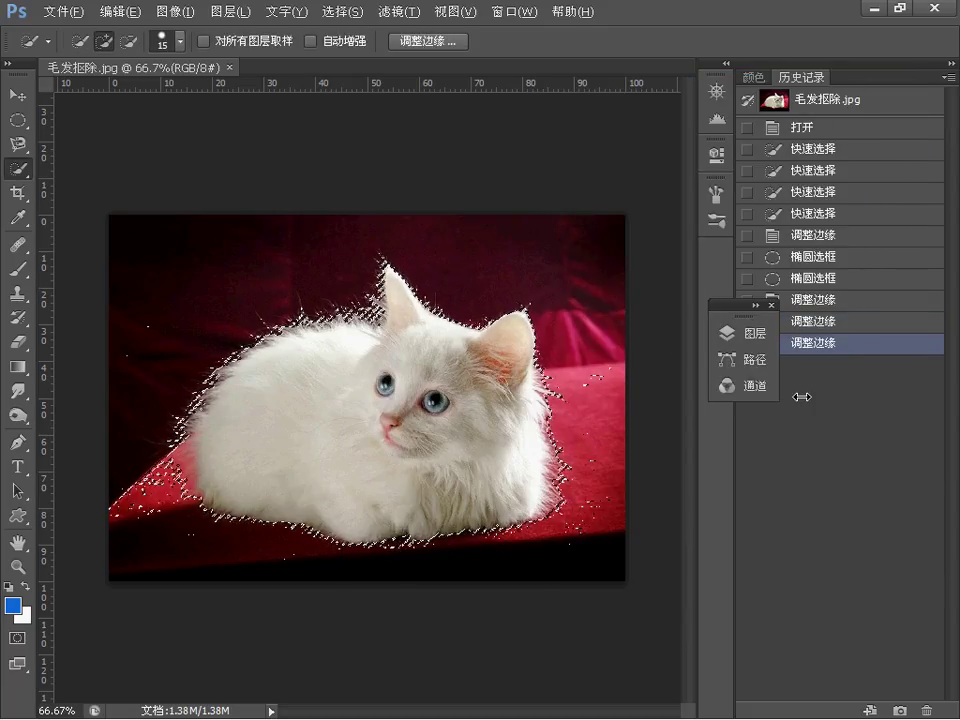
Convert the locked background into a regular layer and keep the layer list displayed
{"action": "left_click", "coordinate": [746, 335]}
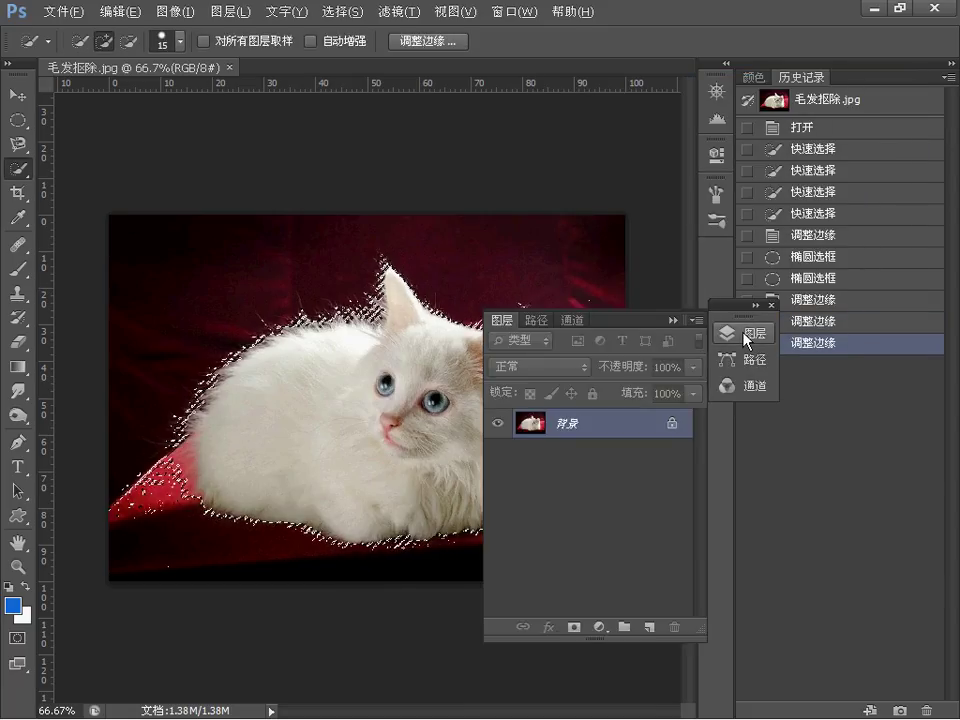
{"action": "double_click", "coordinate": [563, 425]}
{"action": "key", "text": "Return"}
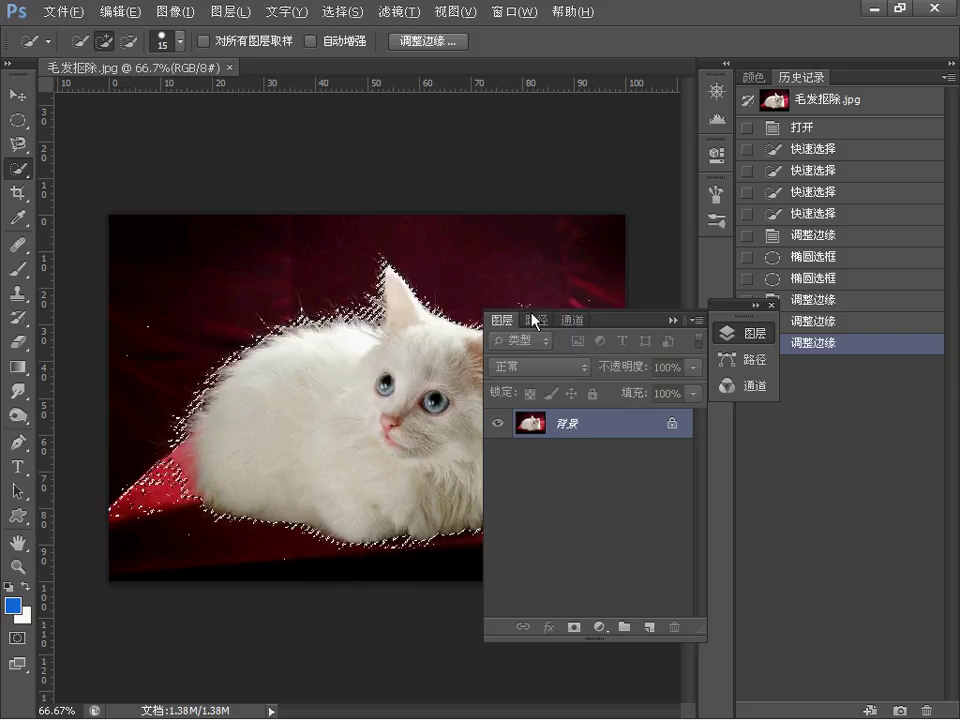
{"action": "key", "text": "F7"}
{"action": "key", "text": "F7"}
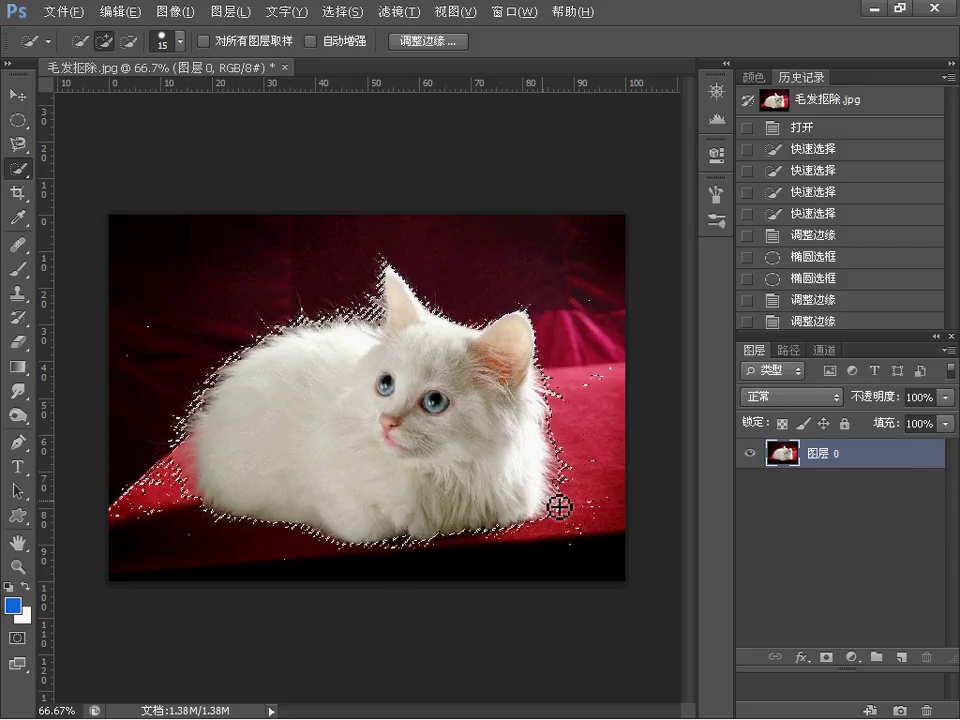
Copy the selected cat to a new layer, duplicate that layer, and hide the duplicate and the original photo layer
{"action": "key", "text": "ctrl+j"}
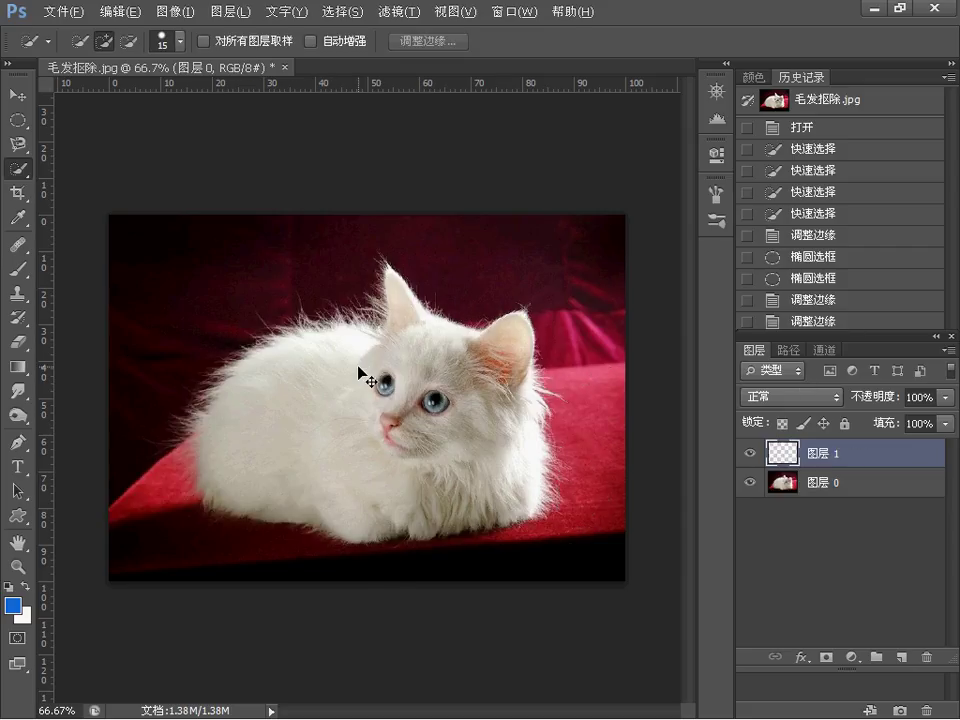
{"action": "key", "text": "ctrl+j"}
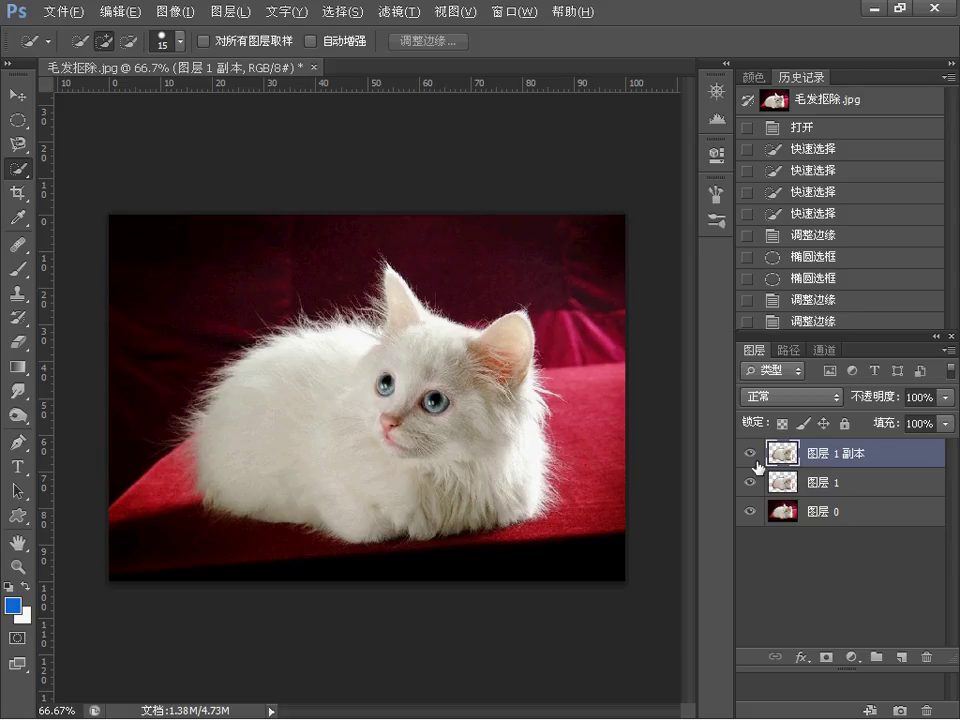
{"action": "left_click", "coordinate": [750, 454]}
{"action": "left_click", "coordinate": [750, 511]}
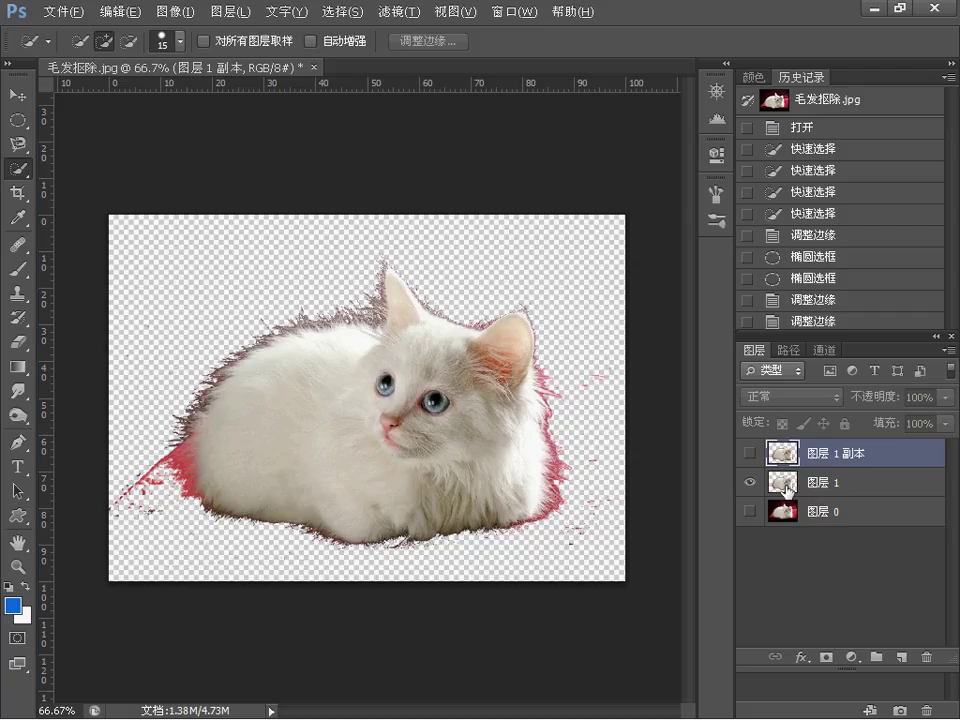
Desaturate the cat cutout on layer 图层 1
{"action": "left_click", "coordinate": [825, 488]}
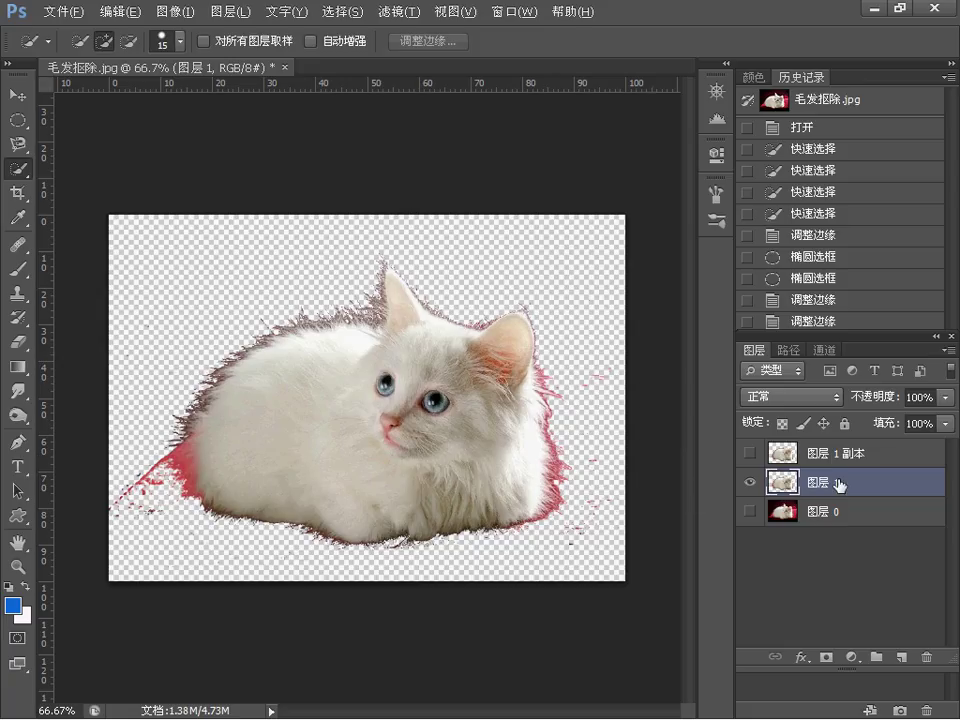
{"action": "left_click", "coordinate": [174, 11]}
{"action": "mouse_move", "coordinate": [139, 50]}
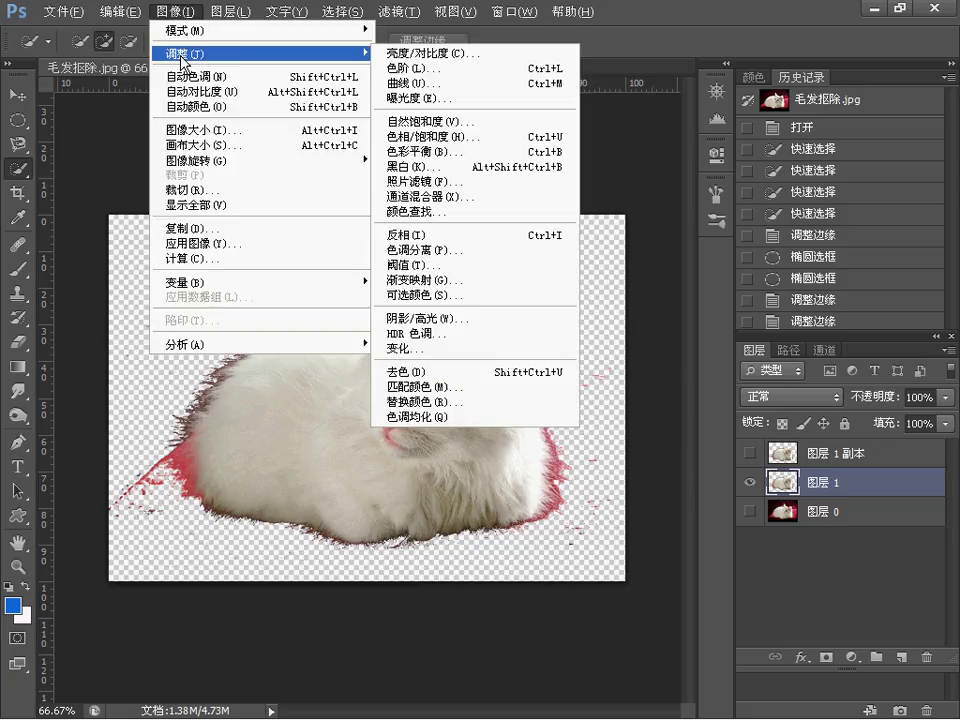
{"action": "left_click", "coordinate": [423, 377]}
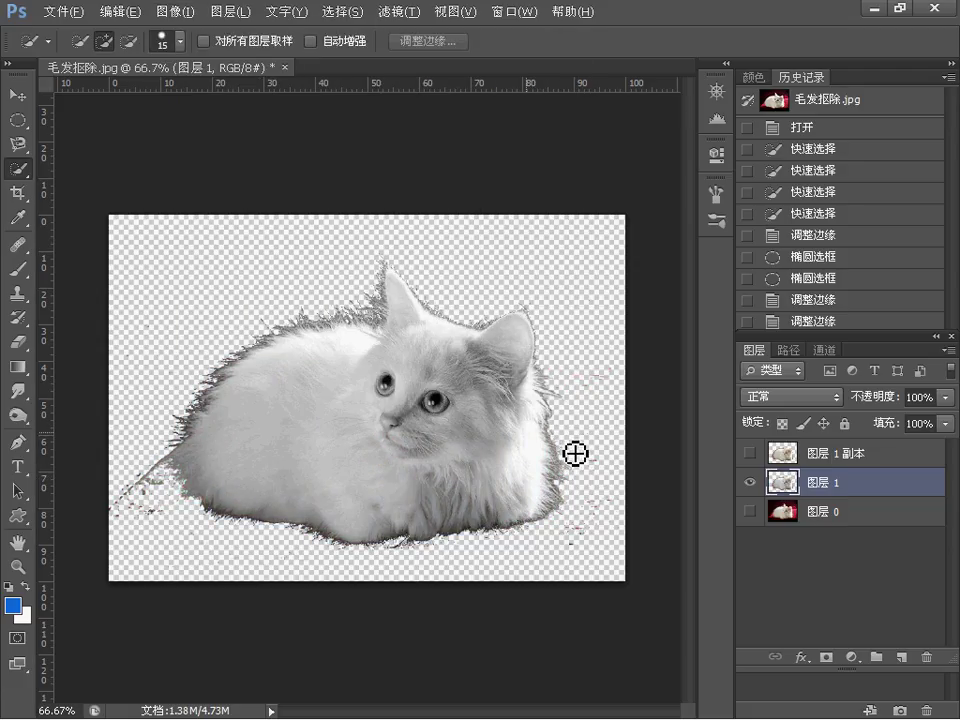
Brighten the desaturated cat on 图层 1 with Brightness/Contrast set to brightness 50 and contrast 29
{"action": "left_click", "coordinate": [174, 11]}
{"action": "mouse_move", "coordinate": [270, 53]}
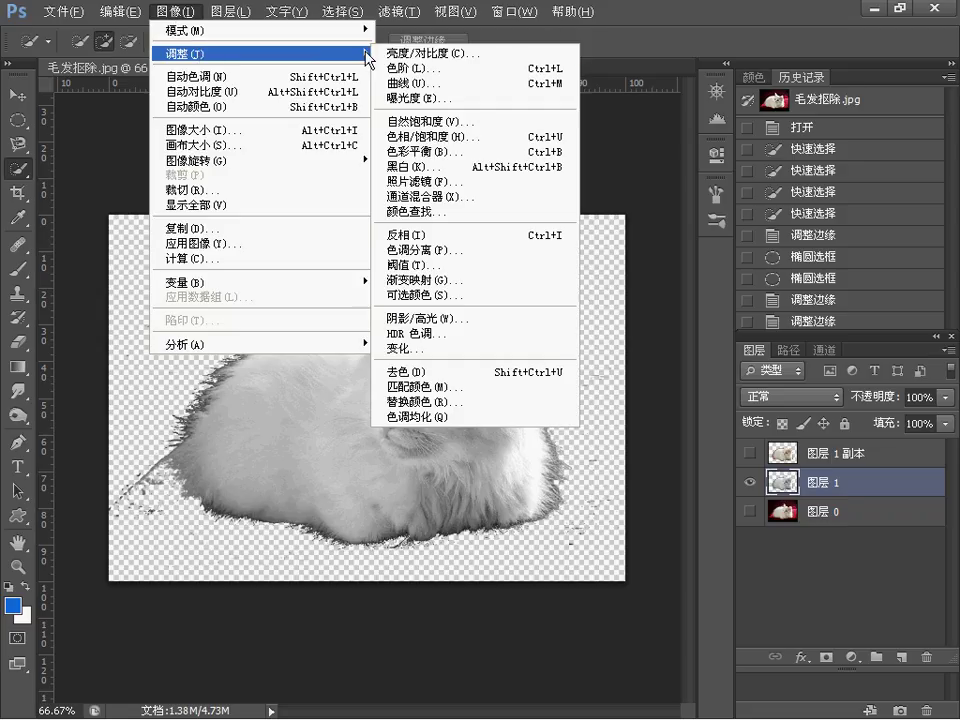
{"action": "left_click", "coordinate": [403, 53]}
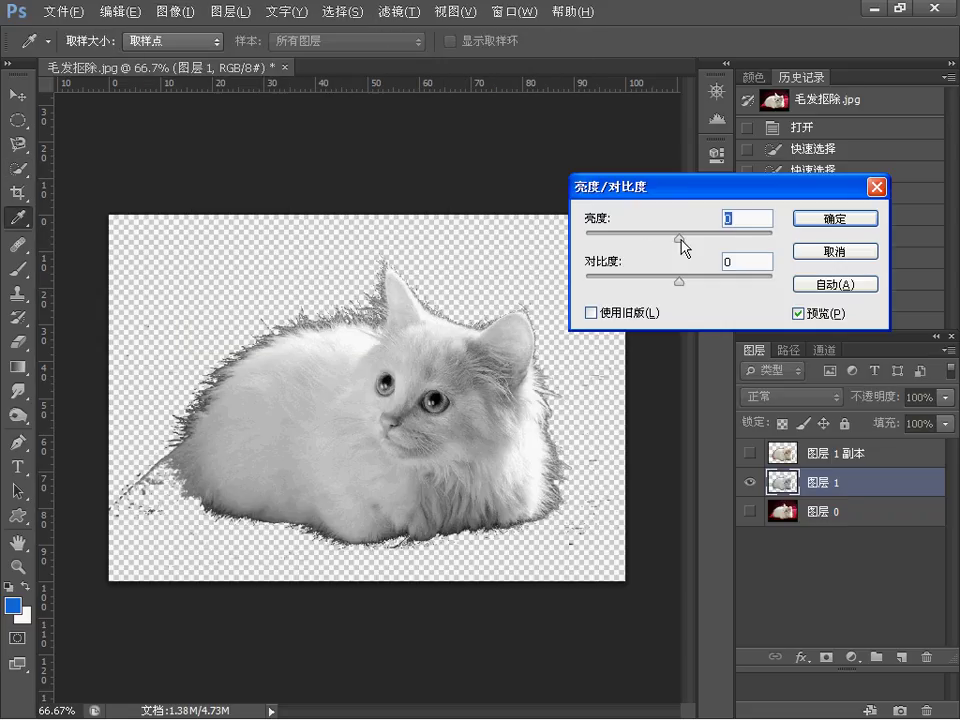
{"action": "left_click_drag", "start_coordinate": [680, 239], "coordinate": [711, 240]}
{"action": "left_click_drag", "start_coordinate": [679, 281], "coordinate": [706, 283]}
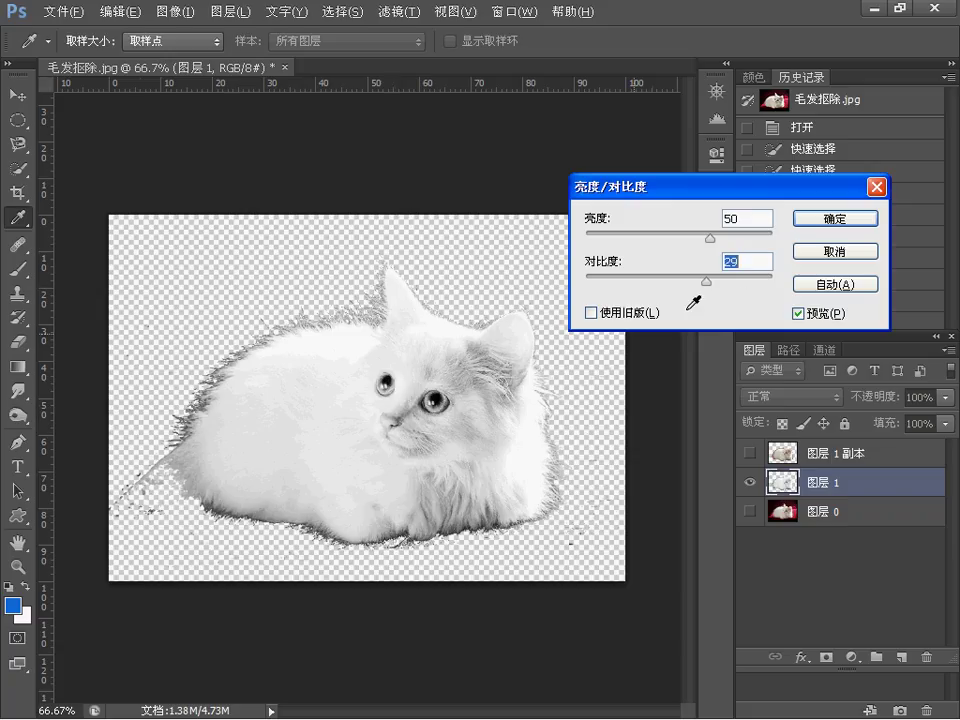
{"action": "left_click_drag", "start_coordinate": [706, 283], "coordinate": [710, 283]}
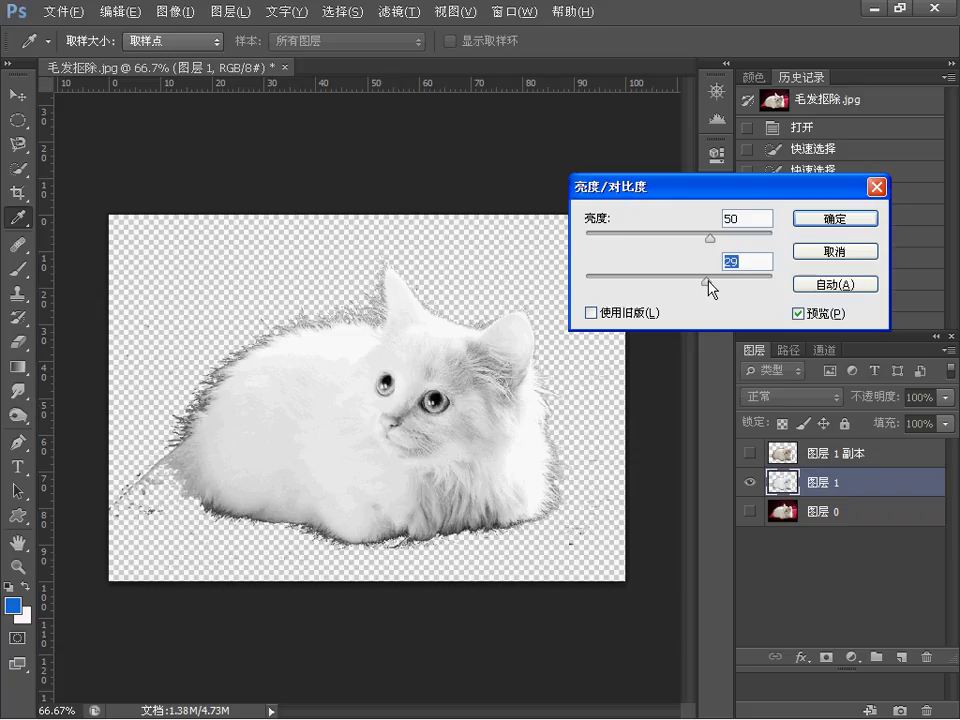
{"action": "left_click", "coordinate": [835, 222]}
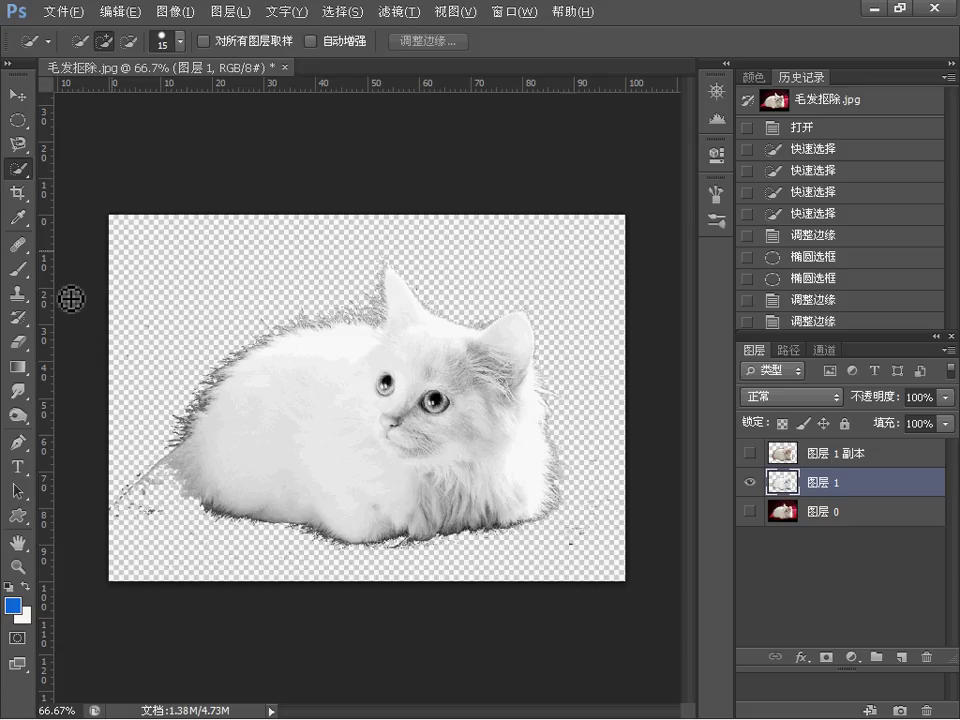
Erase the stray remnants beside the cat on 图层 1 using the Eraser at 100% opacity and 100% flow
{"action": "left_click", "coordinate": [18, 342]}
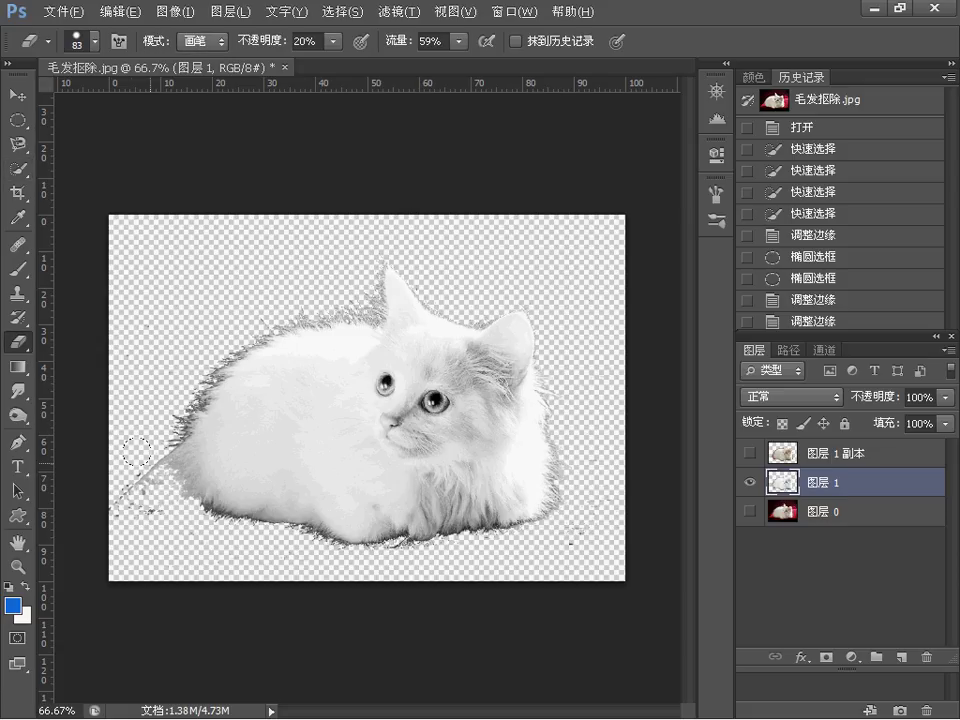
{"action": "left_click", "coordinate": [332, 41]}
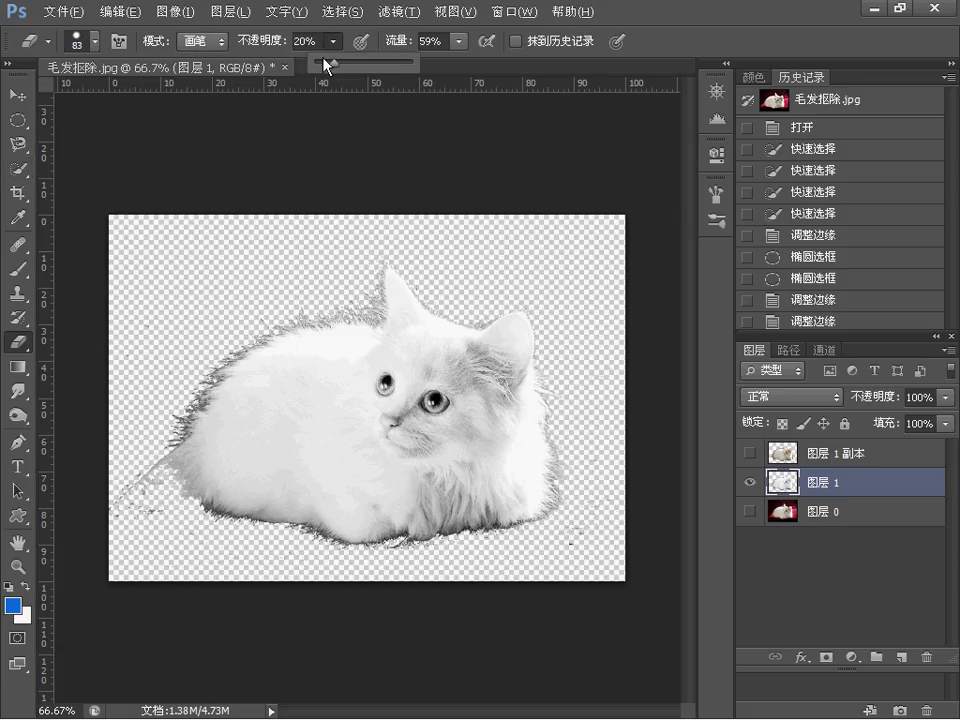
{"action": "left_click", "coordinate": [458, 41]}
{"action": "left_click_drag", "start_coordinate": [461, 64], "coordinate": [533, 79]}
{"action": "left_click", "coordinate": [638, 90]}
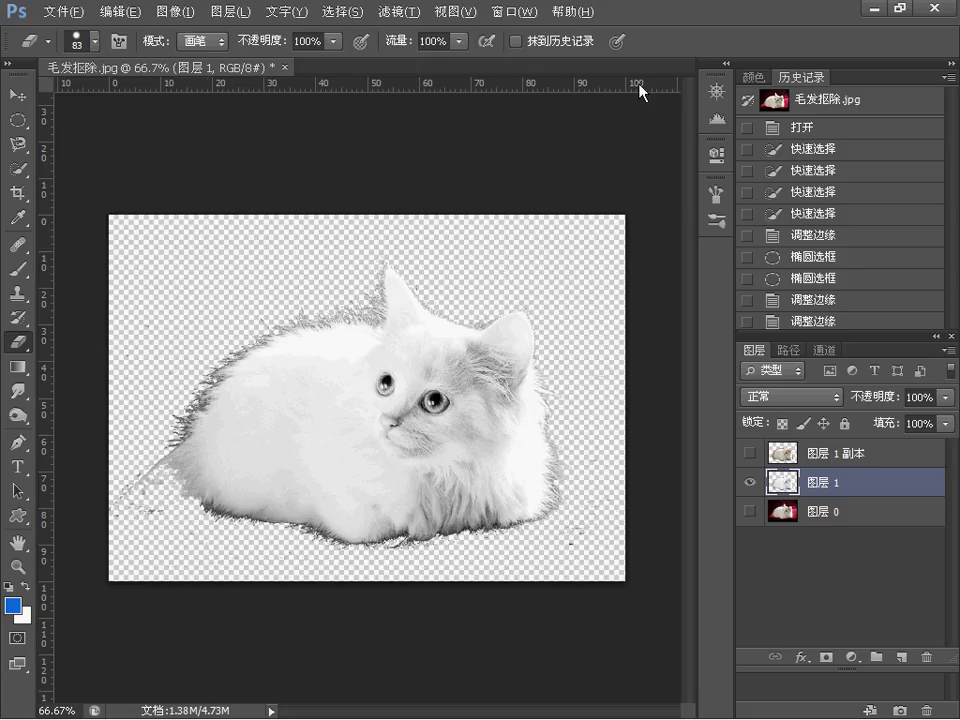
{"action": "mouse_move", "coordinate": [101, 491]}
{"action": "left_mouse_down"}
{"action": "mouse_move", "coordinate": [131, 500]}
{"action": "mouse_move", "coordinate": [138, 551]}
{"action": "mouse_move", "coordinate": [130, 430]}
{"action": "mouse_move", "coordinate": [135, 566]}
{"action": "left_mouse_up"}
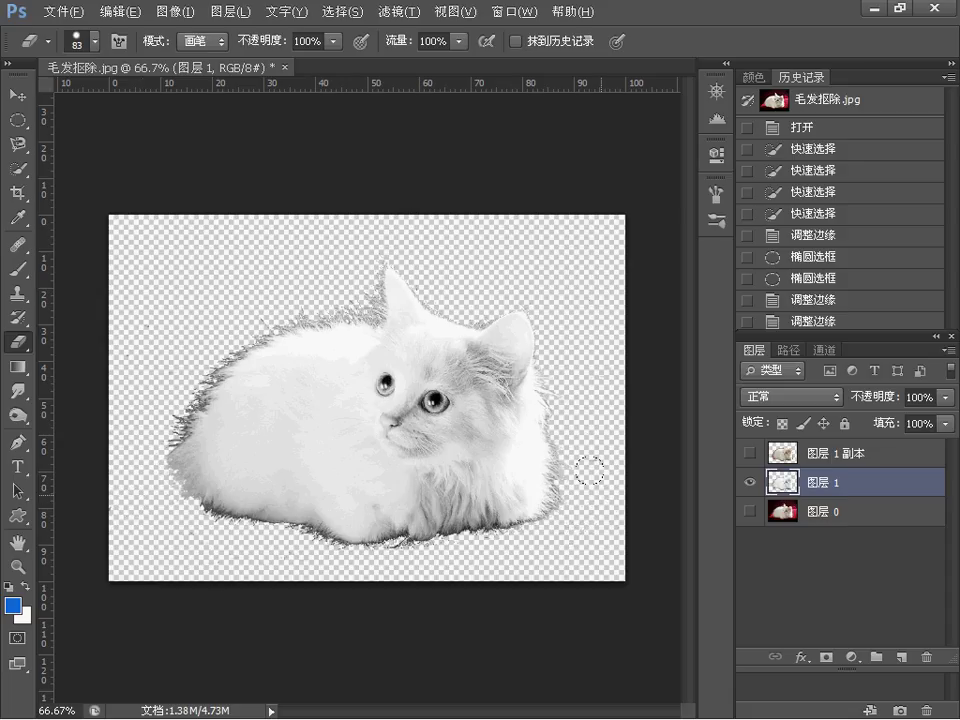
{"action": "left_click_drag", "start_coordinate": [585, 337], "coordinate": [506, 229]}
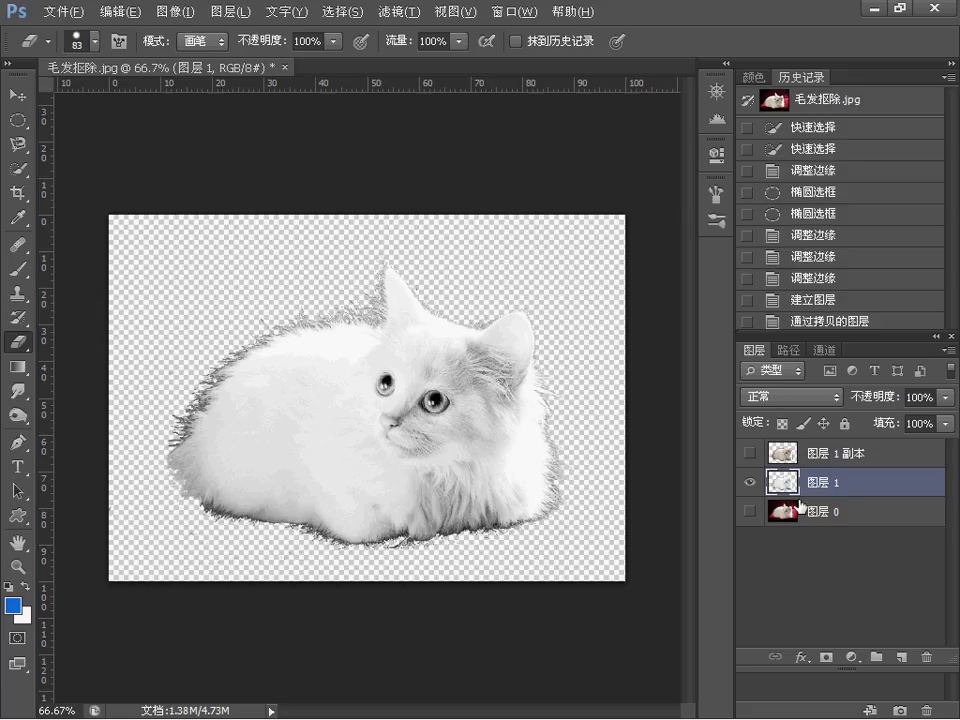
Add a new layer directly beneath 图层 1 and fill it with the blue foreground color
{"action": "left_click", "coordinate": [896, 661]}
{"action": "left_click_drag", "start_coordinate": [829, 484], "coordinate": [820, 514]}
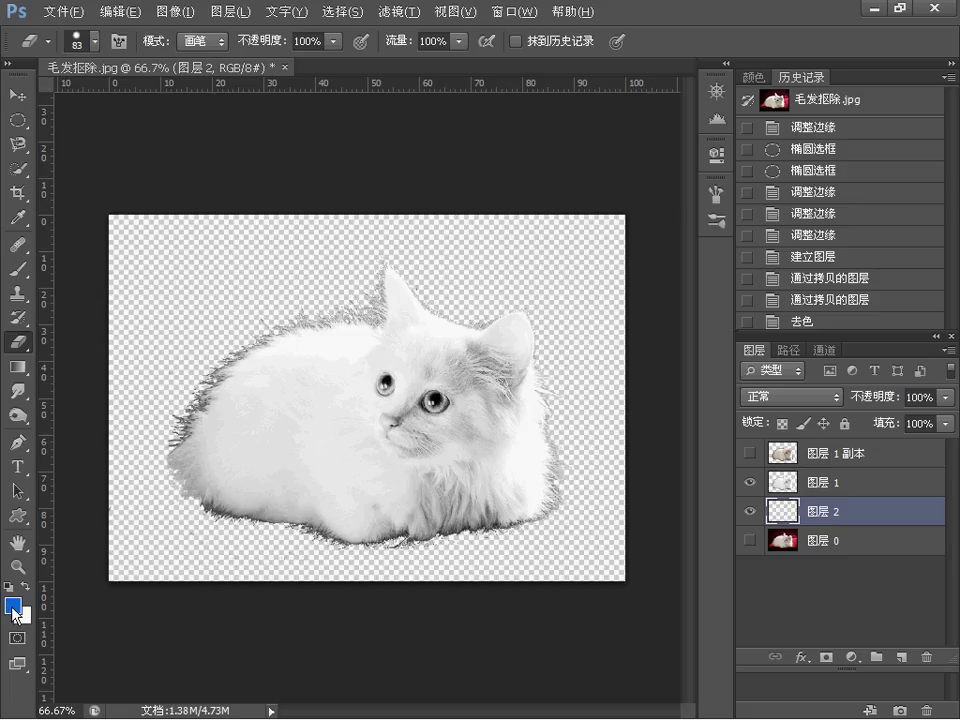
{"action": "key", "text": "ctrl+BackSpace"}
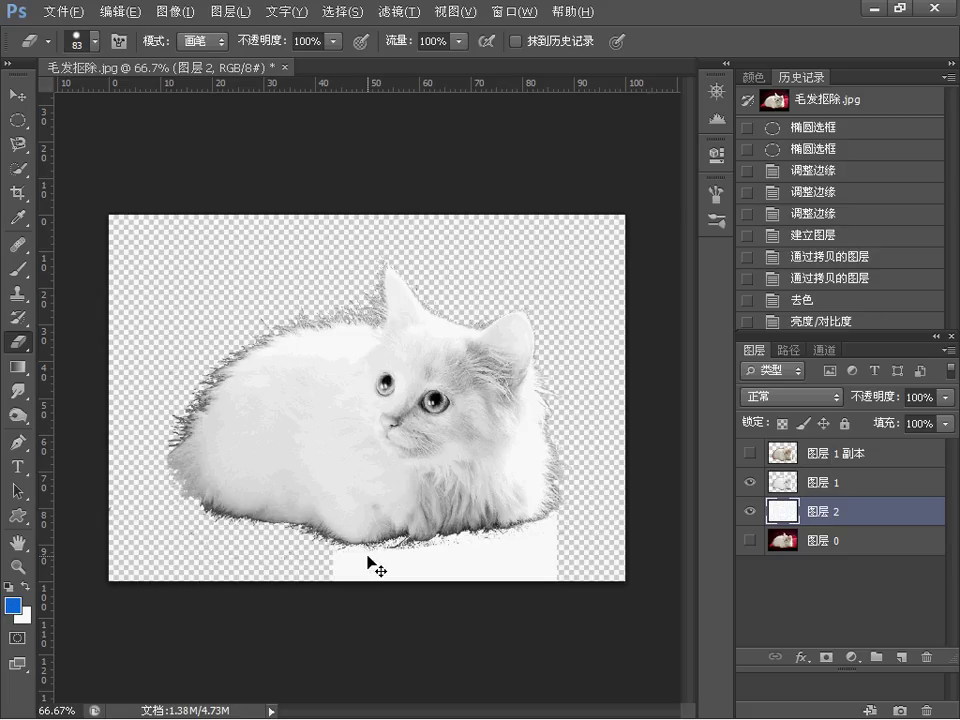
{"action": "key", "text": "alt+BackSpace"}
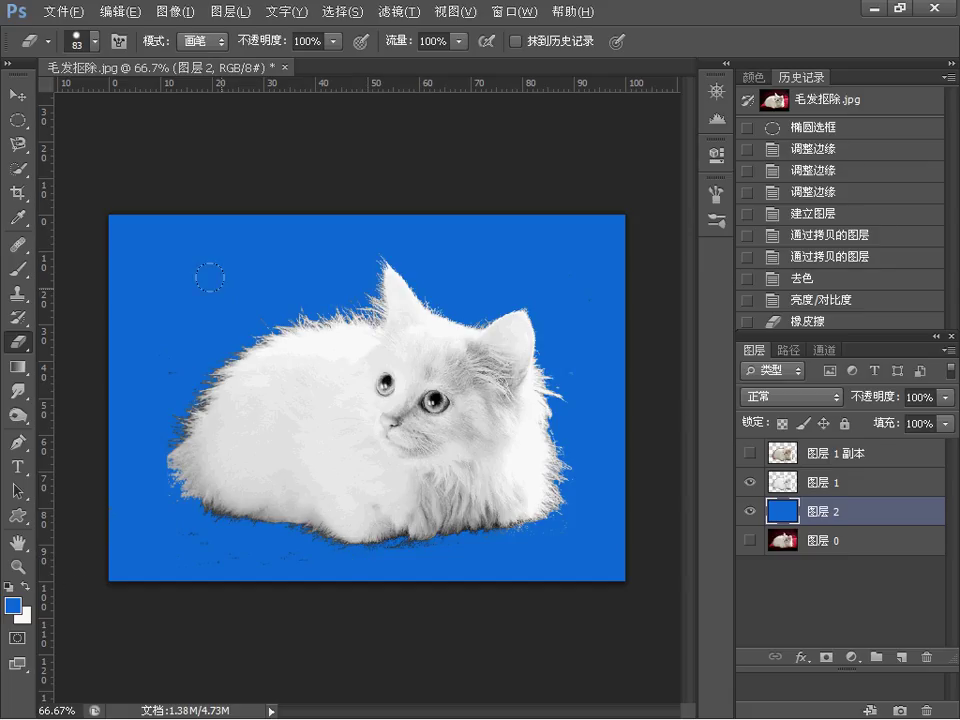
Erase the remaining specks around the cat on 图层 1, keeping the blue fill layer intact
{"action": "mouse_move", "coordinate": [245, 234]}
{"action": "left_mouse_down"}
{"action": "mouse_move", "coordinate": [200, 285]}
{"action": "mouse_move", "coordinate": [183, 345]}
{"action": "left_mouse_up"}
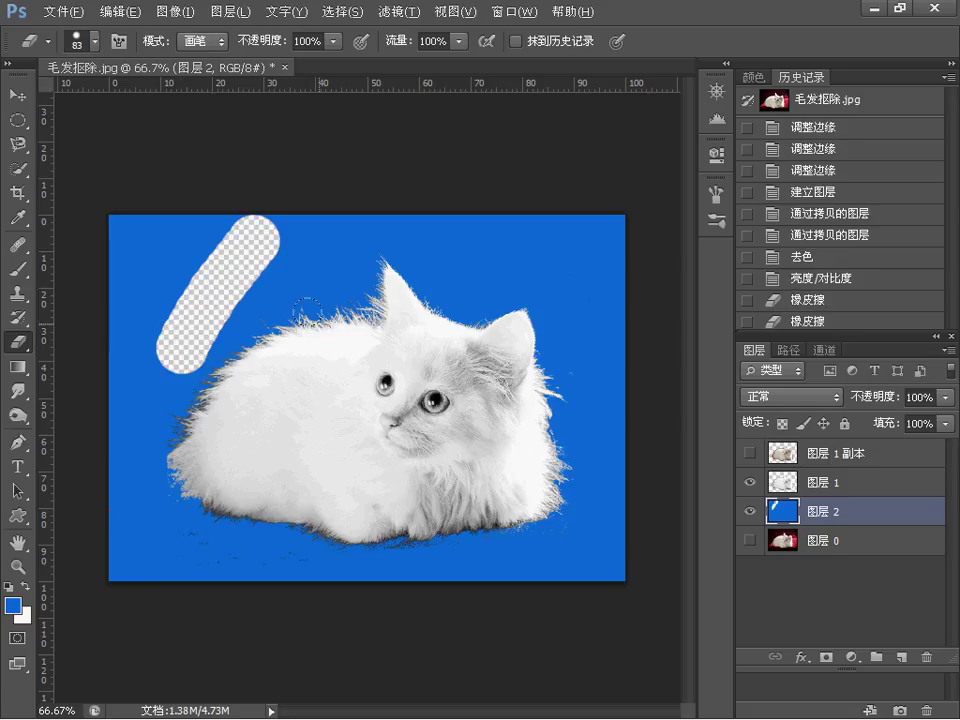
{"action": "key", "text": "ctrl+z"}
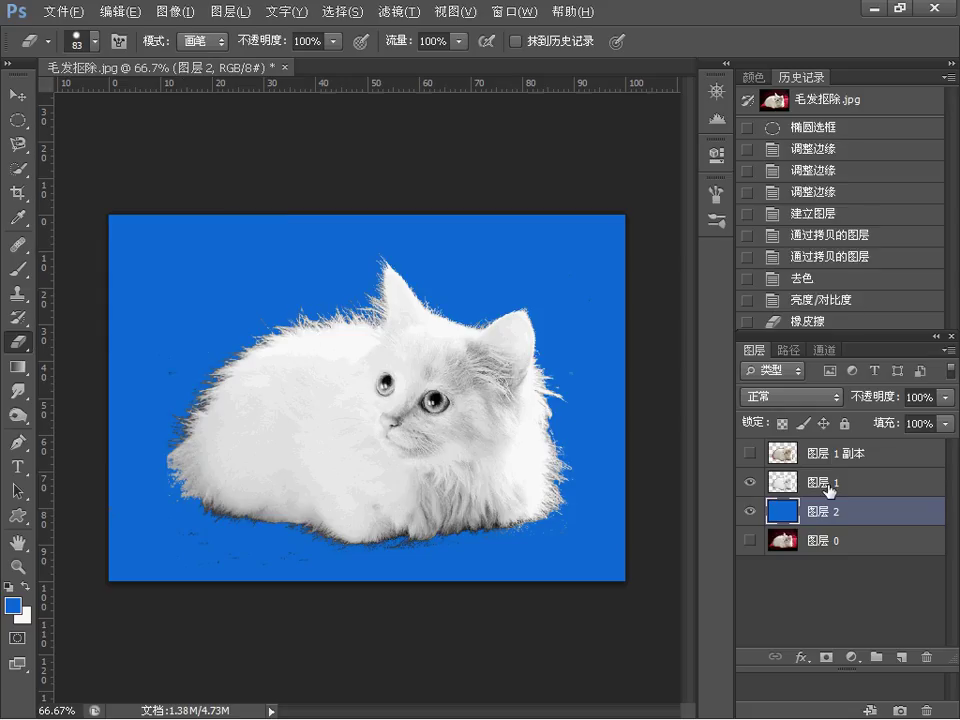
{"action": "left_click", "coordinate": [826, 484]}
{"action": "left_click", "coordinate": [159, 311]}
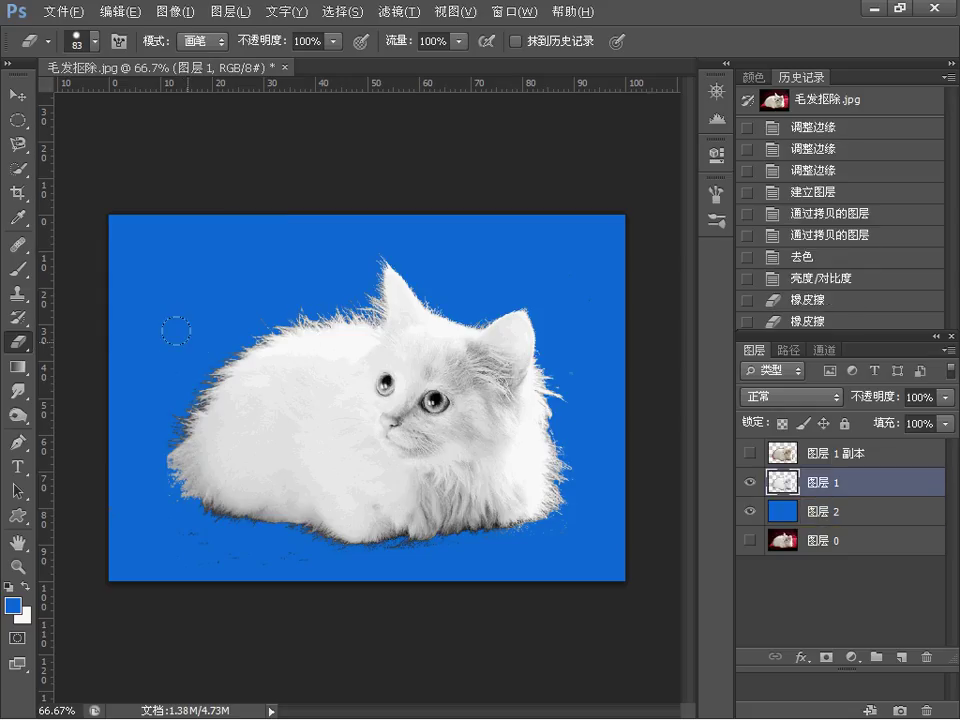
{"action": "left_click", "coordinate": [103, 425]}
{"action": "left_click", "coordinate": [206, 551]}
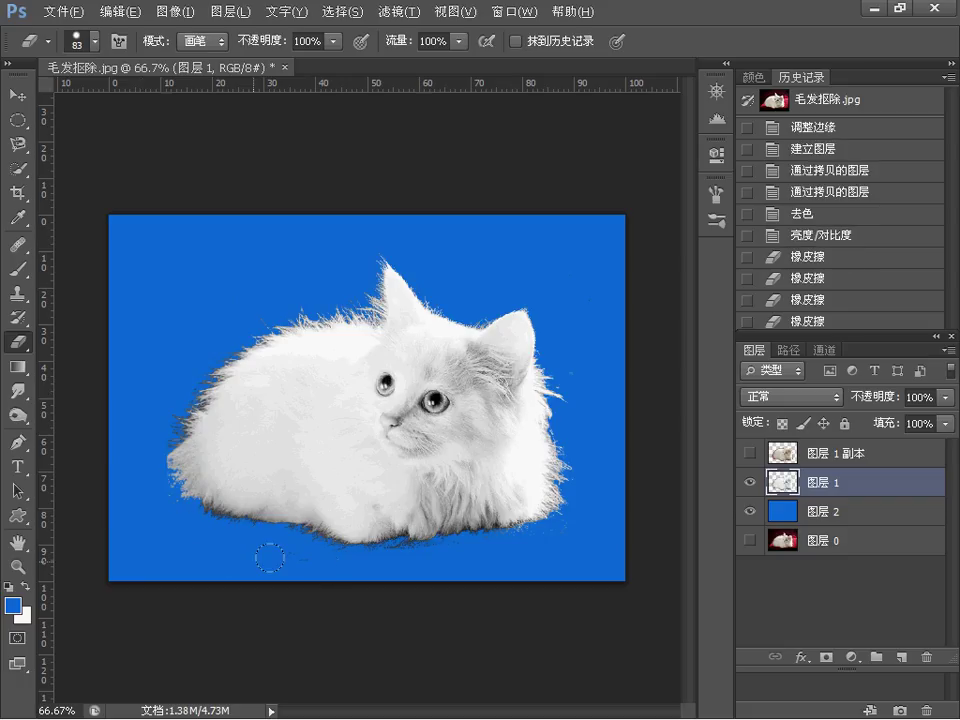
{"action": "left_click", "coordinate": [340, 568]}
{"action": "left_click", "coordinate": [510, 555]}
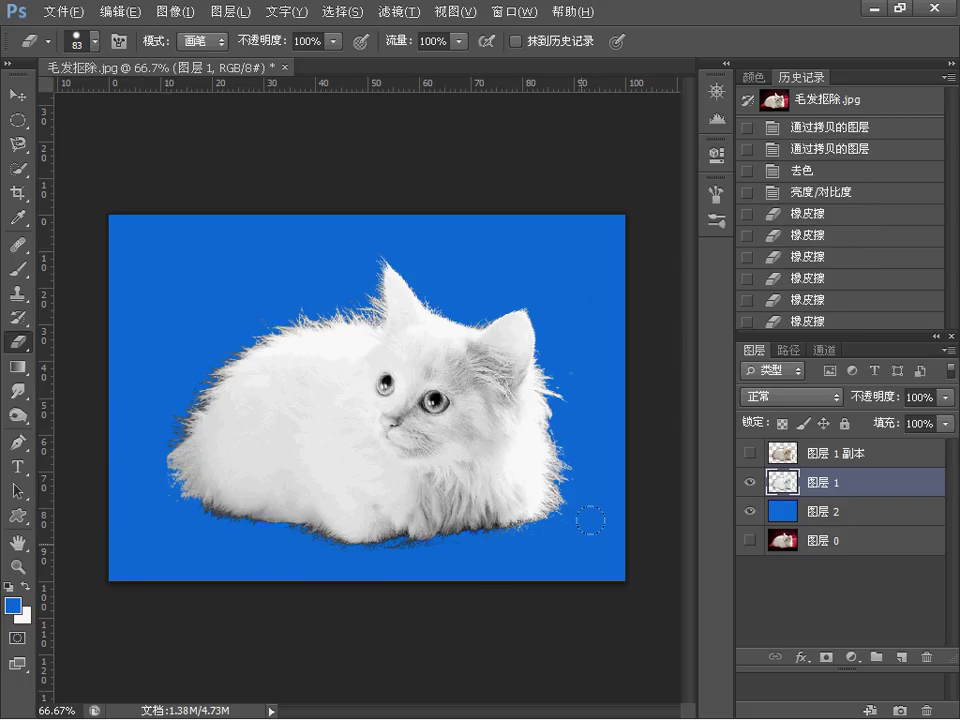
{"action": "left_click", "coordinate": [588, 415]}
{"action": "left_click", "coordinate": [574, 343]}
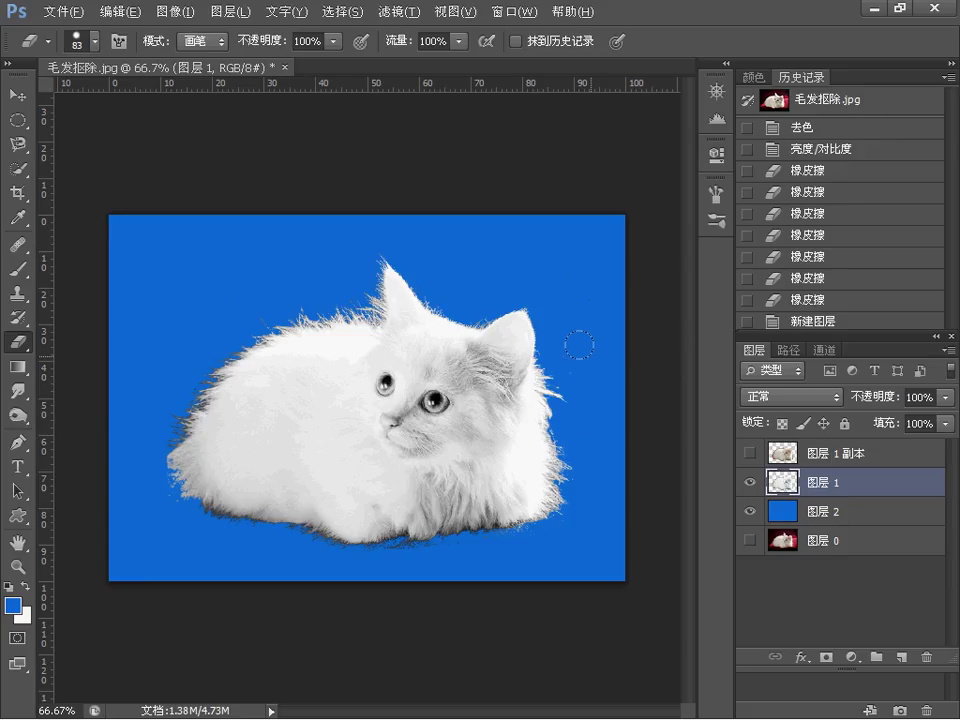
{"action": "left_click", "coordinate": [578, 261]}
{"action": "left_click", "coordinate": [578, 323]}
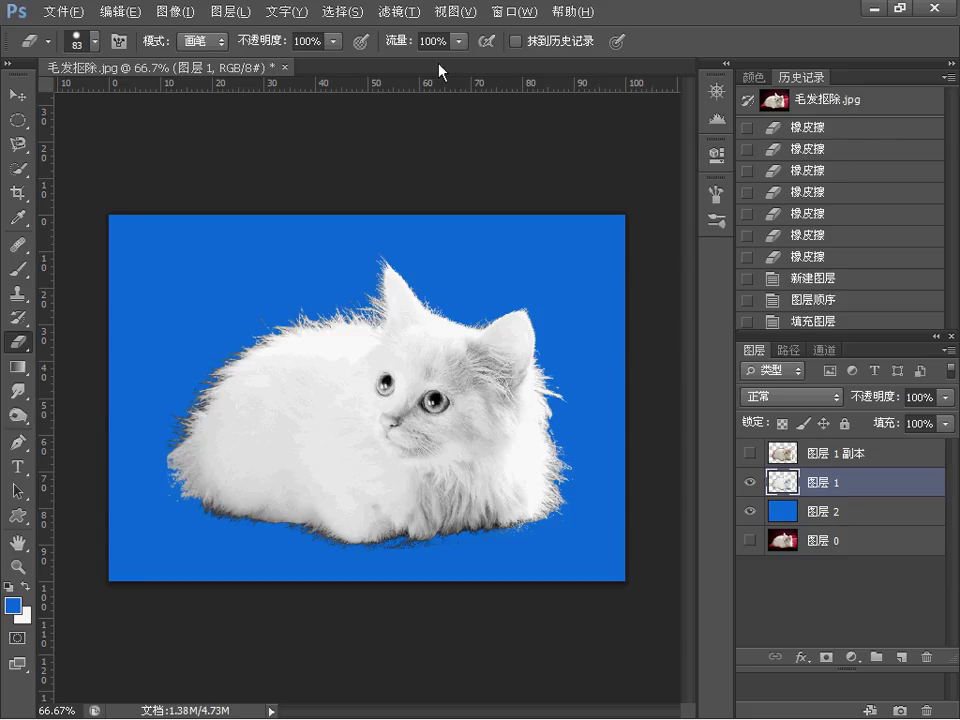
Soften the dark fur fringe along the cat's back, underside and sides on 图层 1 with the Eraser at 28% opacity
{"action": "left_click", "coordinate": [332, 42]}
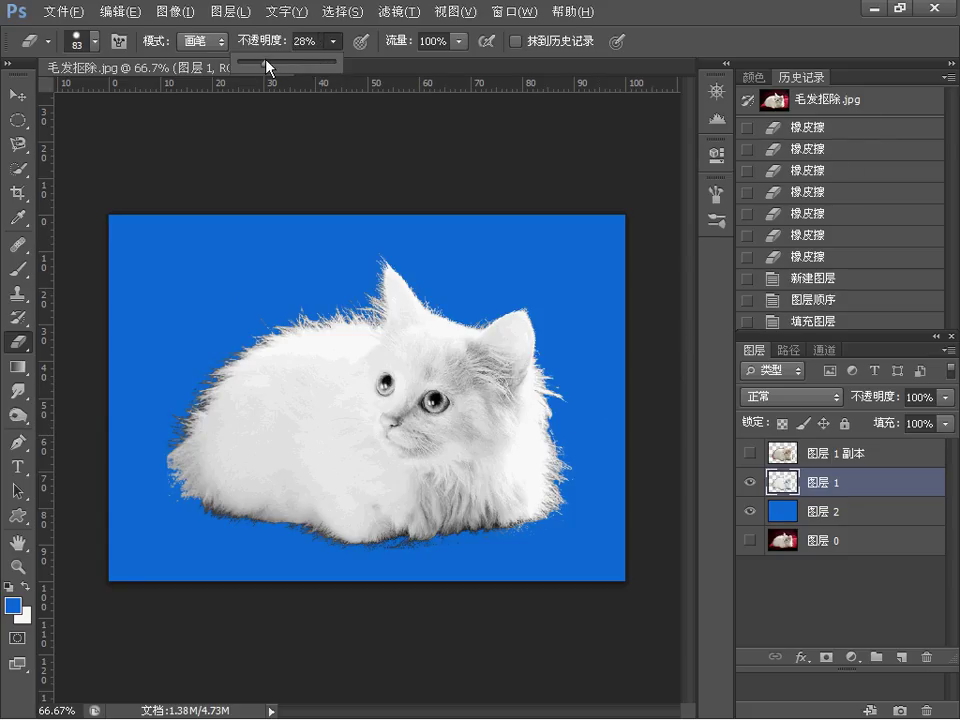
{"action": "left_click", "coordinate": [555, 135]}
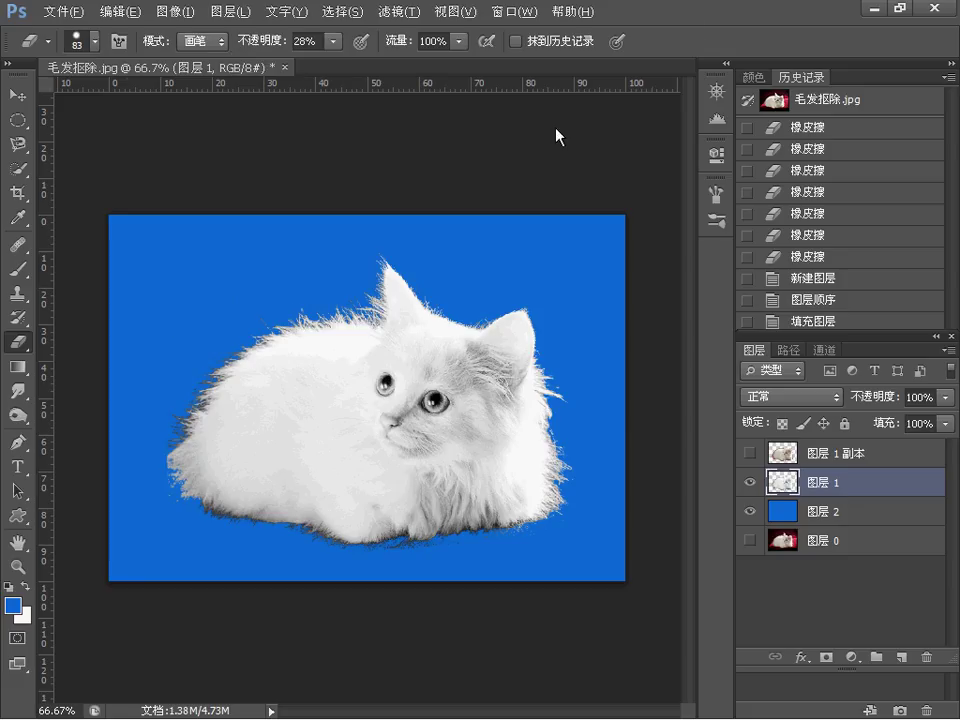
{"action": "left_click", "coordinate": [155, 392]}
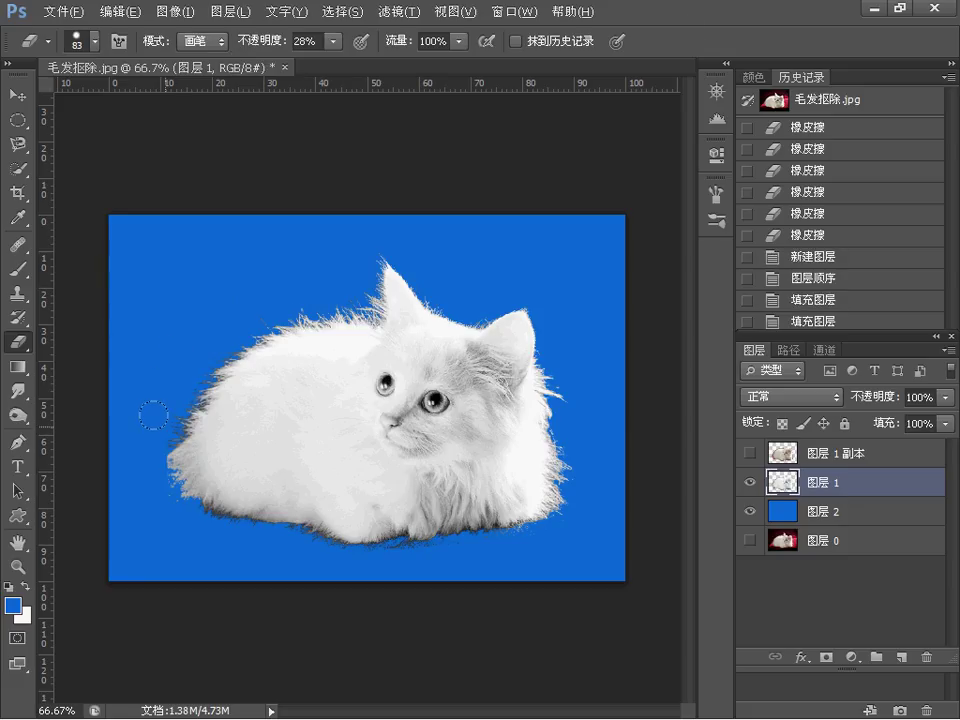
{"action": "left_click", "coordinate": [168, 380]}
{"action": "left_click", "coordinate": [179, 373]}
{"action": "left_click", "coordinate": [203, 340]}
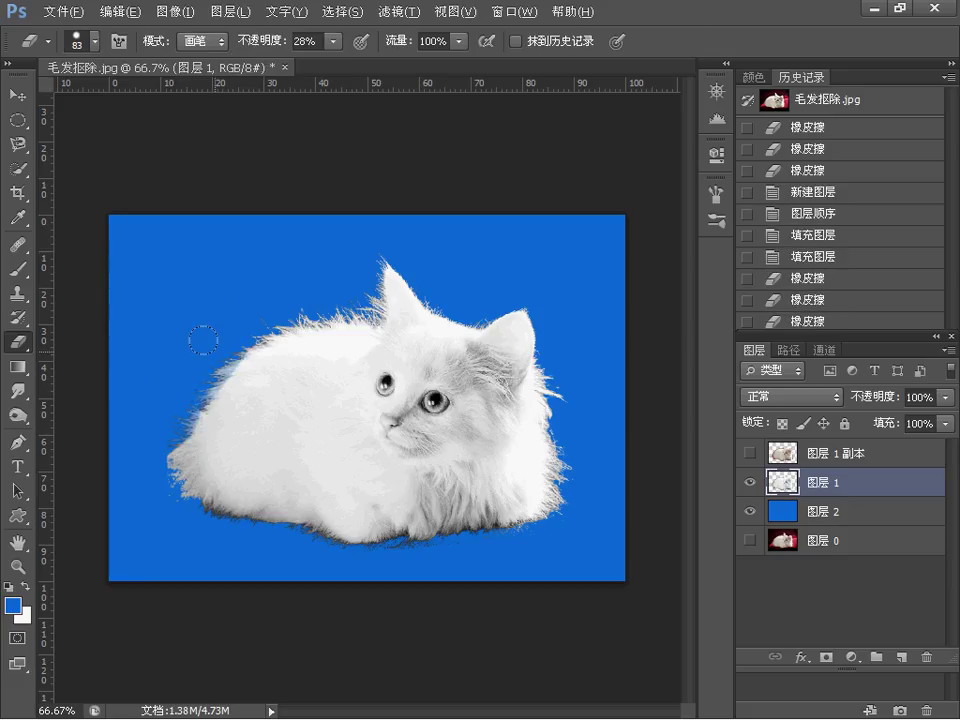
{"action": "left_click", "coordinate": [217, 316]}
{"action": "left_click", "coordinate": [262, 281]}
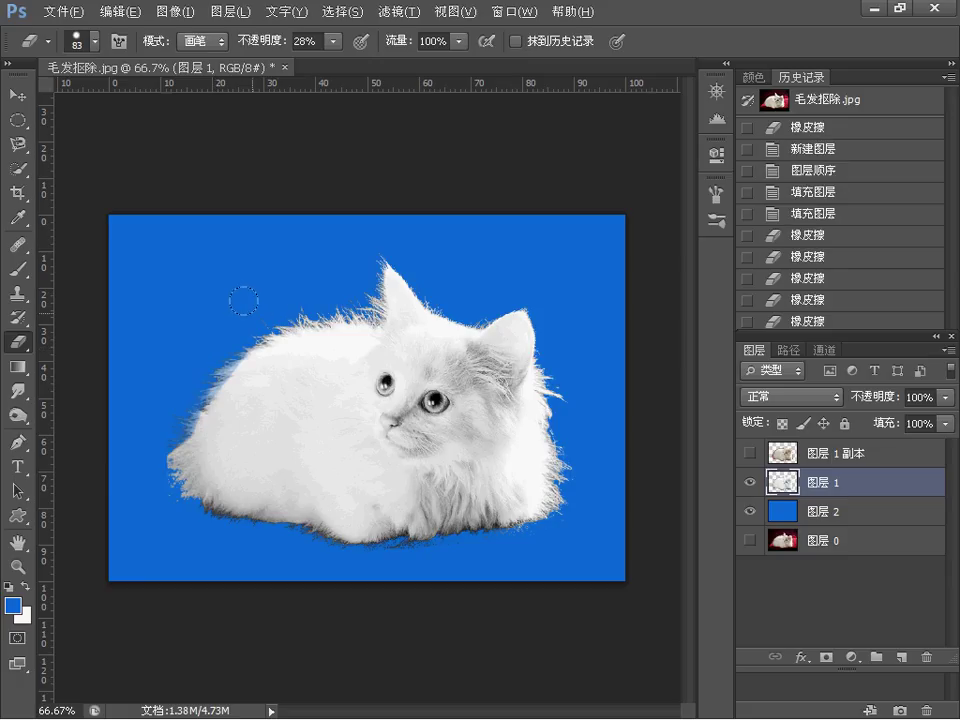
{"action": "left_click", "coordinate": [308, 283]}
{"action": "left_click", "coordinate": [330, 278]}
{"action": "left_click", "coordinate": [340, 270]}
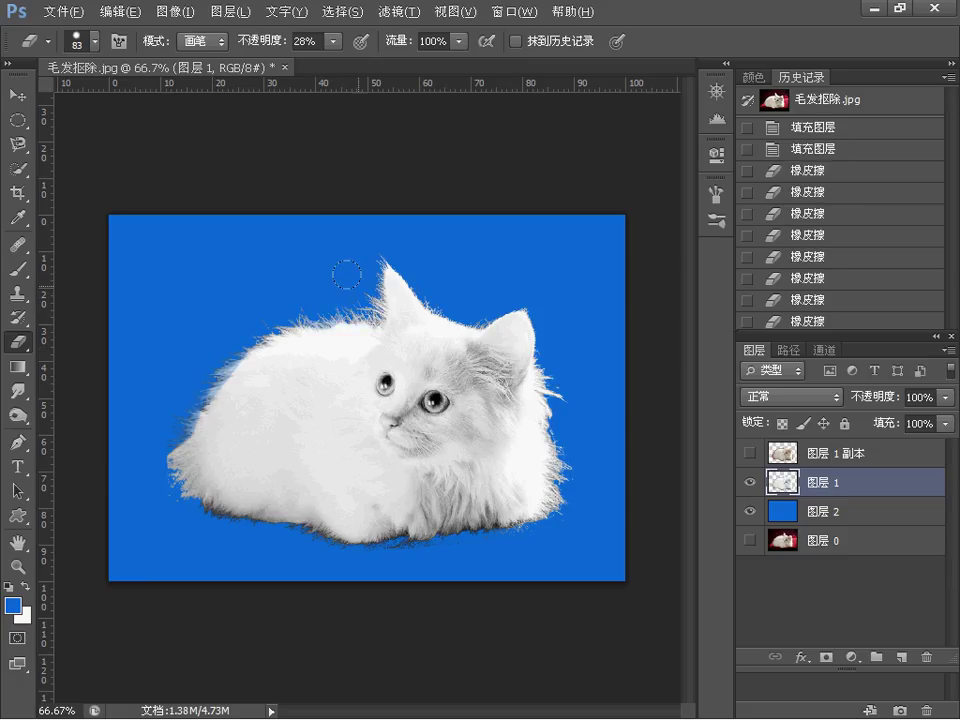
{"action": "left_click", "coordinate": [345, 285]}
{"action": "left_click", "coordinate": [345, 285]}
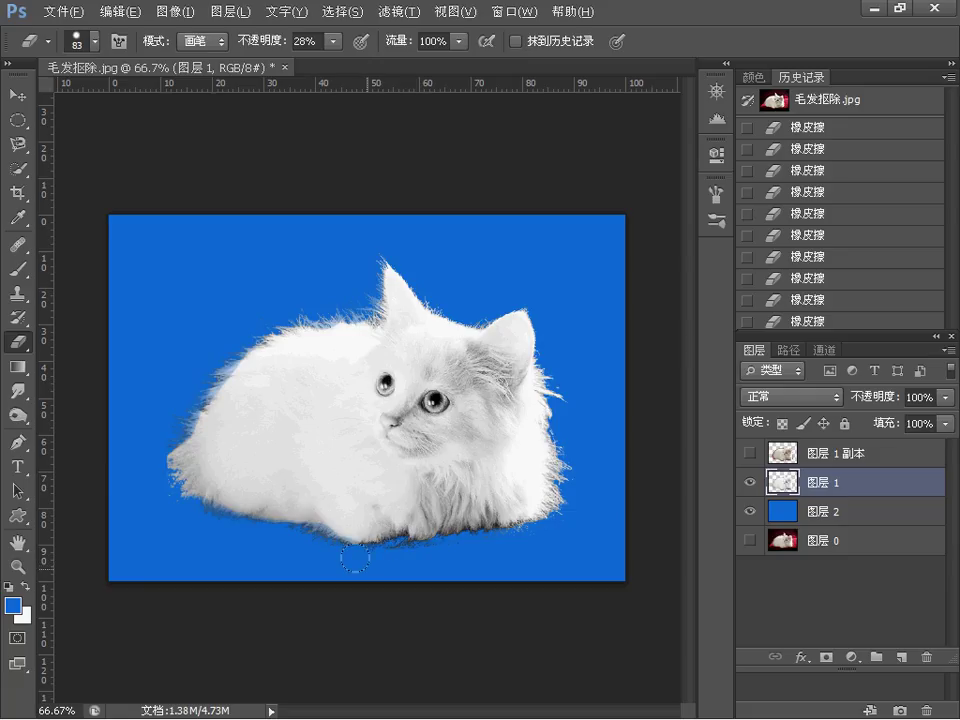
{"action": "left_click_drag", "start_coordinate": [324, 552], "coordinate": [503, 540]}
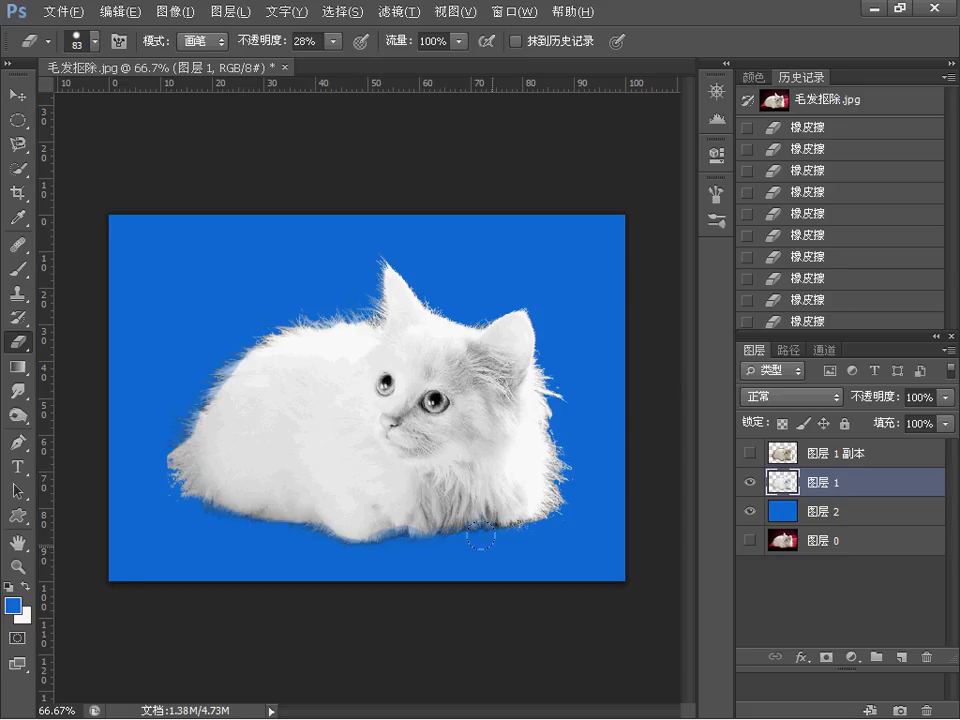
{"action": "mouse_move", "coordinate": [507, 532]}
{"action": "left_mouse_down"}
{"action": "mouse_move", "coordinate": [556, 530]}
{"action": "mouse_move", "coordinate": [559, 509]}
{"action": "mouse_move", "coordinate": [544, 522]}
{"action": "mouse_move", "coordinate": [577, 486]}
{"action": "mouse_move", "coordinate": [567, 479]}
{"action": "mouse_move", "coordinate": [553, 372]}
{"action": "left_mouse_up"}
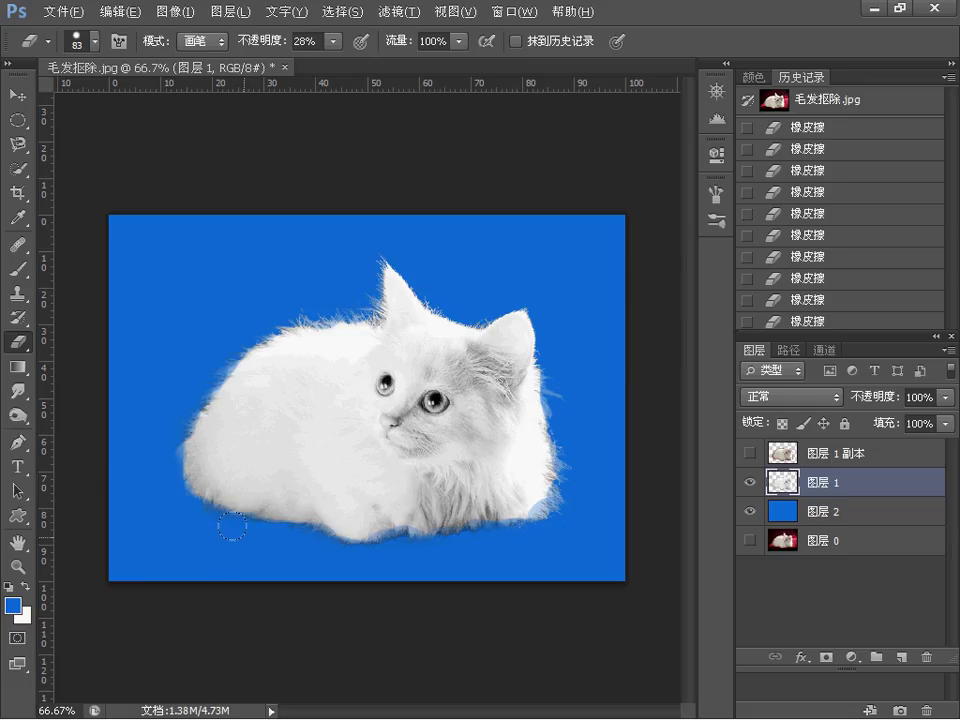
Show the color cat layer 图层 1 副本 and add a layer mask to it
{"action": "left_click", "coordinate": [790, 454]}
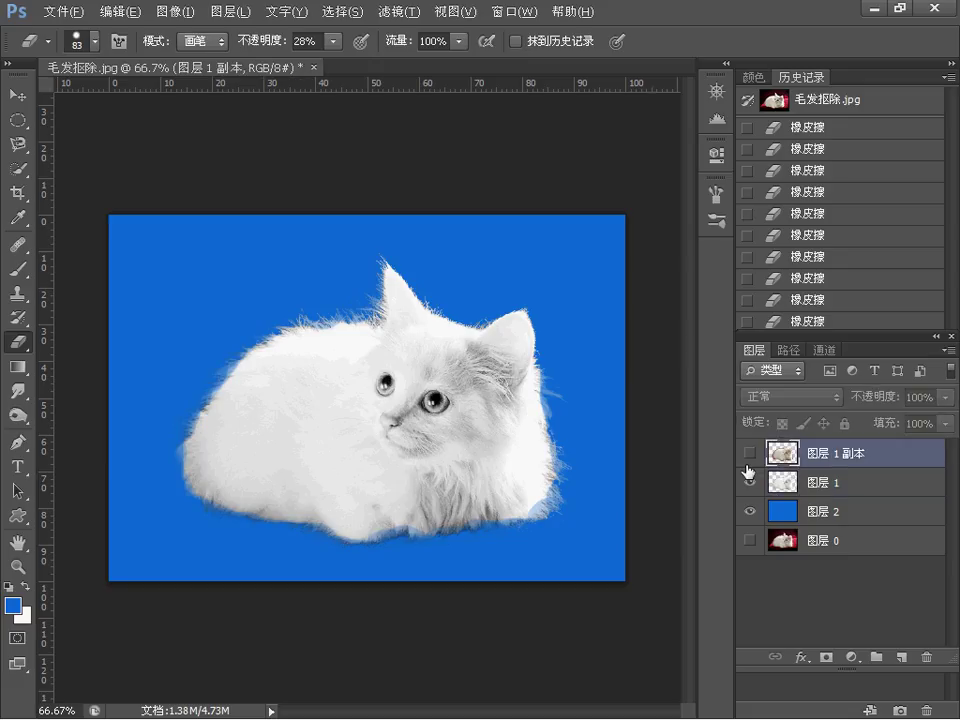
{"action": "left_click", "coordinate": [751, 454]}
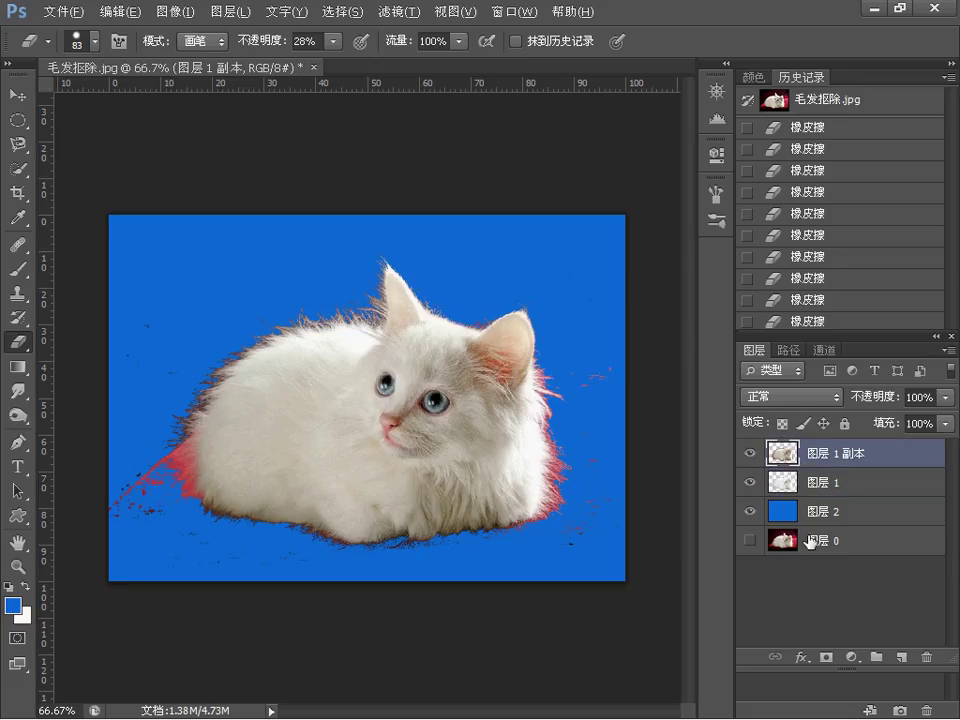
{"action": "left_click", "coordinate": [825, 658]}
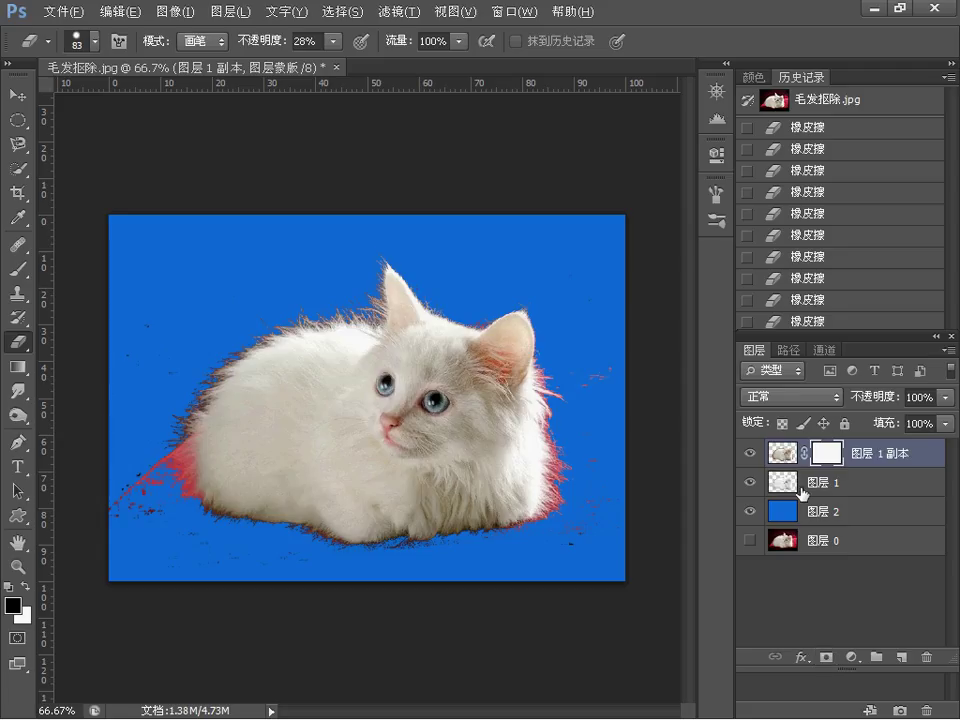
Undo the layer mask on 图层 1 副本, add it again and choose the Brush tool
{"action": "key", "text": "ctrl+z"}
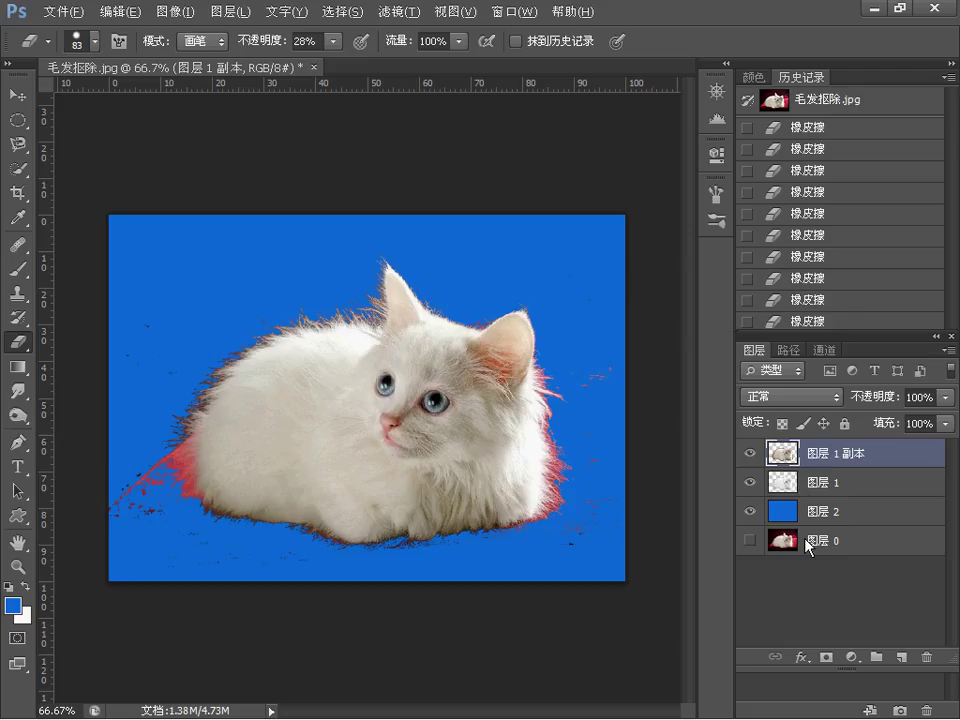
{"action": "left_click", "coordinate": [828, 658]}
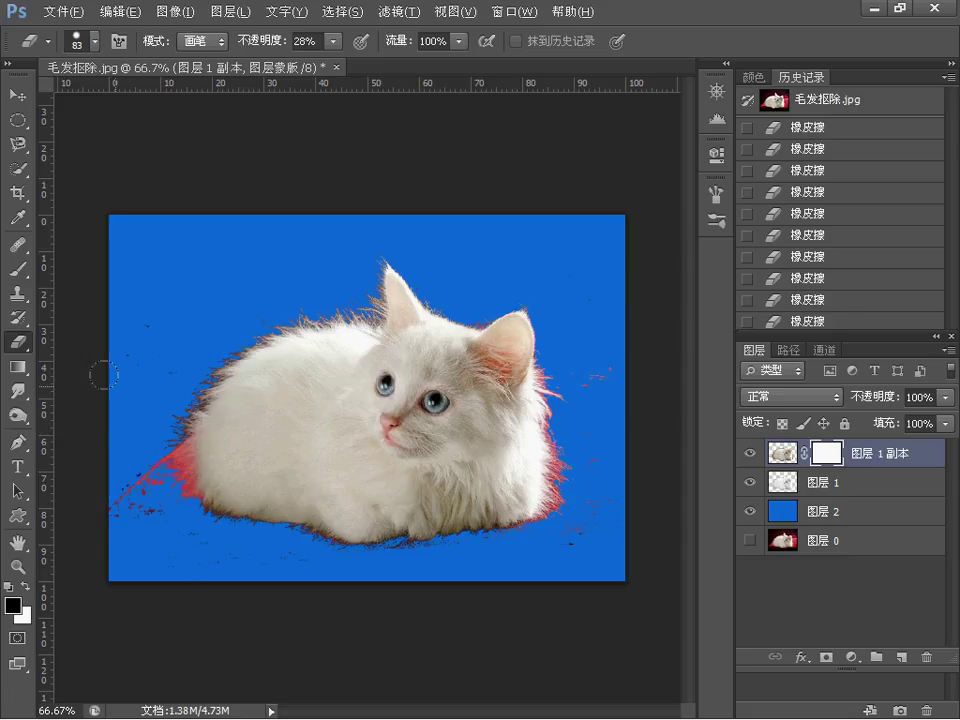
{"action": "left_click", "coordinate": [18, 268]}
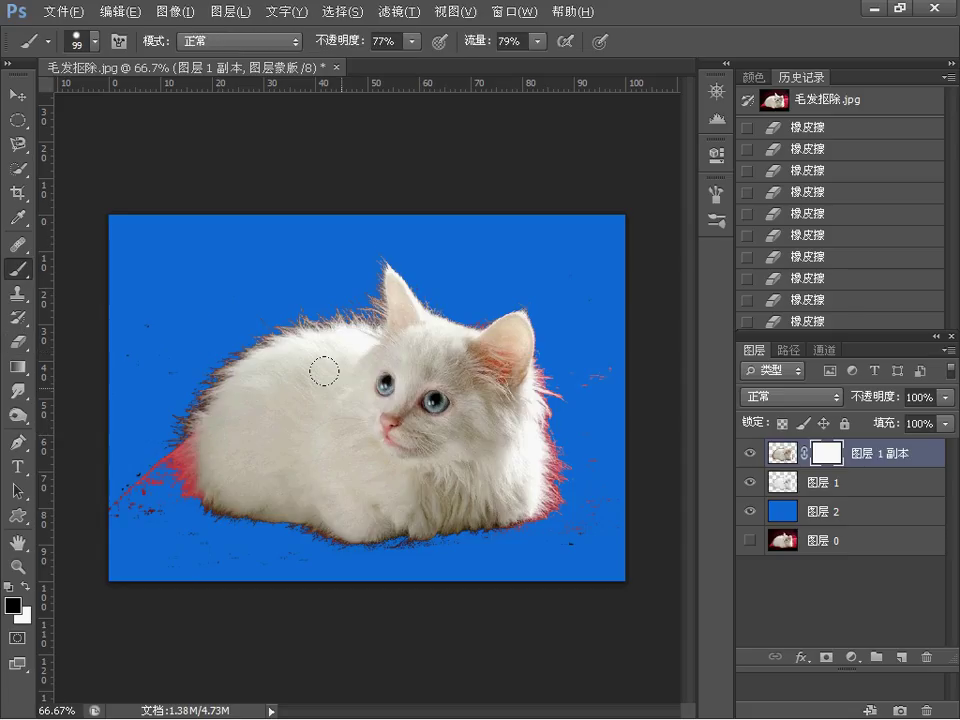
Try and undo a stroke across the cat's rear fur on the mask, and set a soft round 99 px brush at 33% opacity
{"action": "mouse_move", "coordinate": [321, 369]}
{"action": "left_mouse_down"}
{"action": "mouse_move", "coordinate": [221, 374]}
{"action": "mouse_move", "coordinate": [191, 357]}
{"action": "mouse_move", "coordinate": [130, 416]}
{"action": "left_mouse_up"}
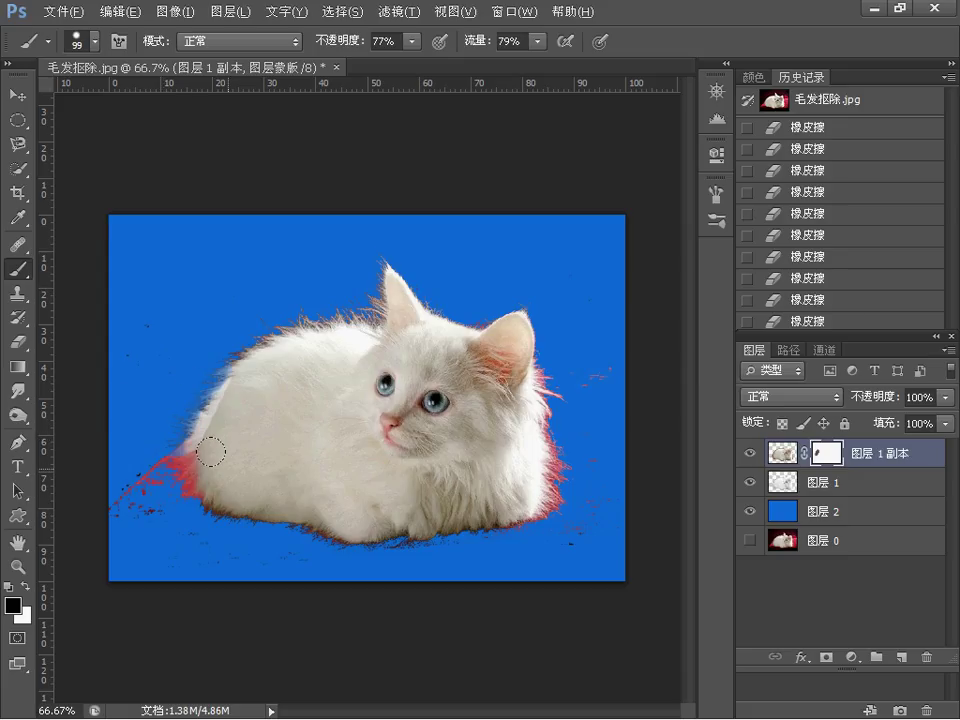
{"action": "key", "text": "ctrl+z"}
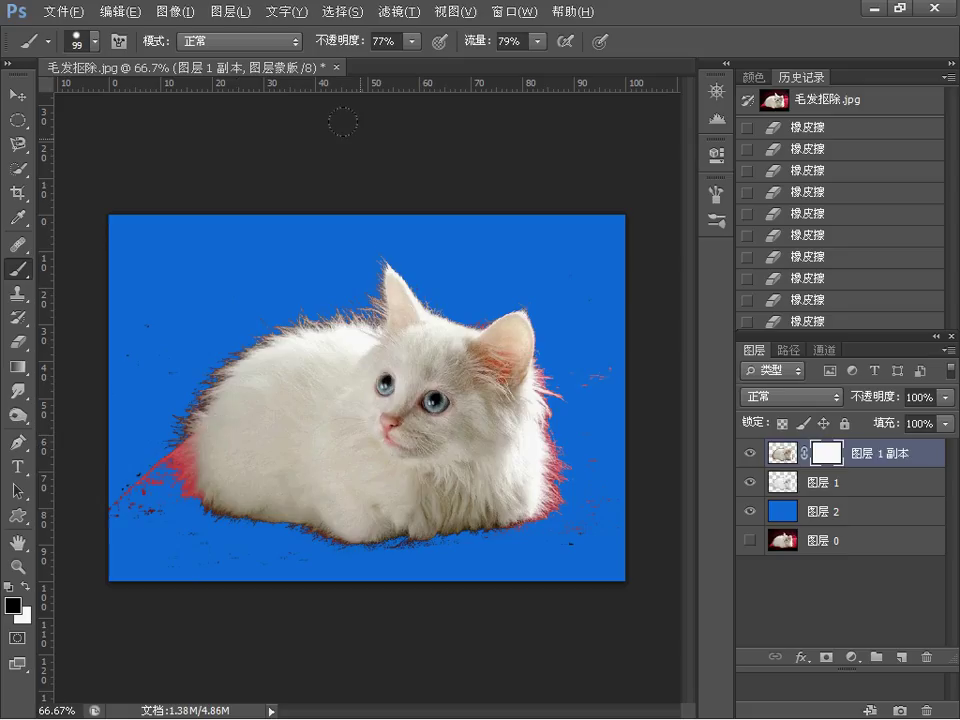
{"action": "left_click", "coordinate": [411, 41]}
{"action": "left_click_drag", "start_coordinate": [410, 66], "coordinate": [365, 63]}
{"action": "left_click", "coordinate": [95, 41]}
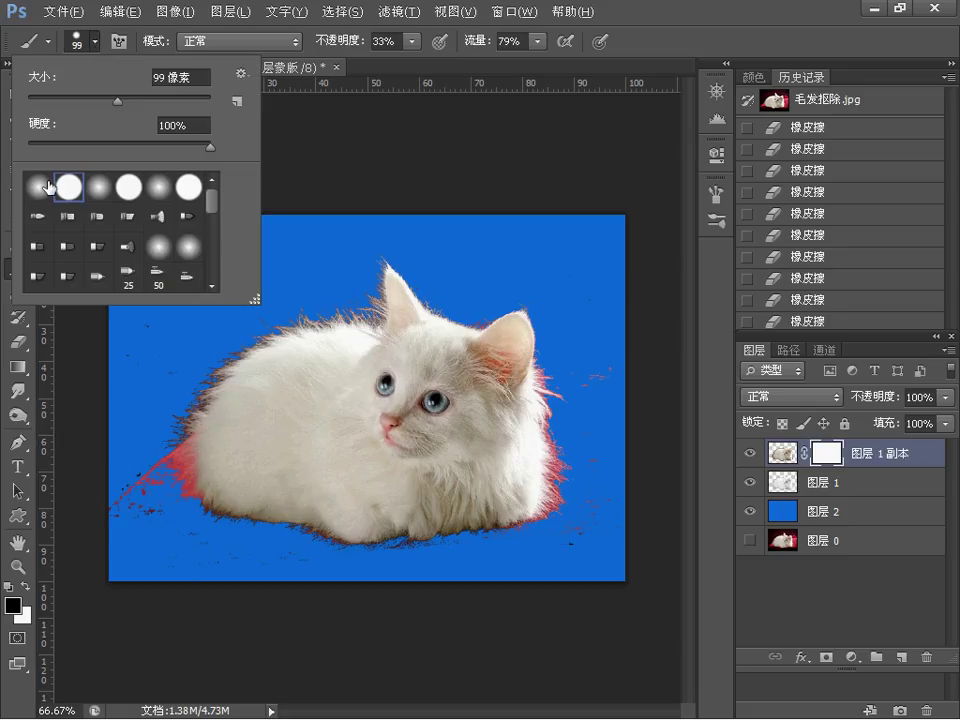
{"action": "left_click", "coordinate": [38, 187]}
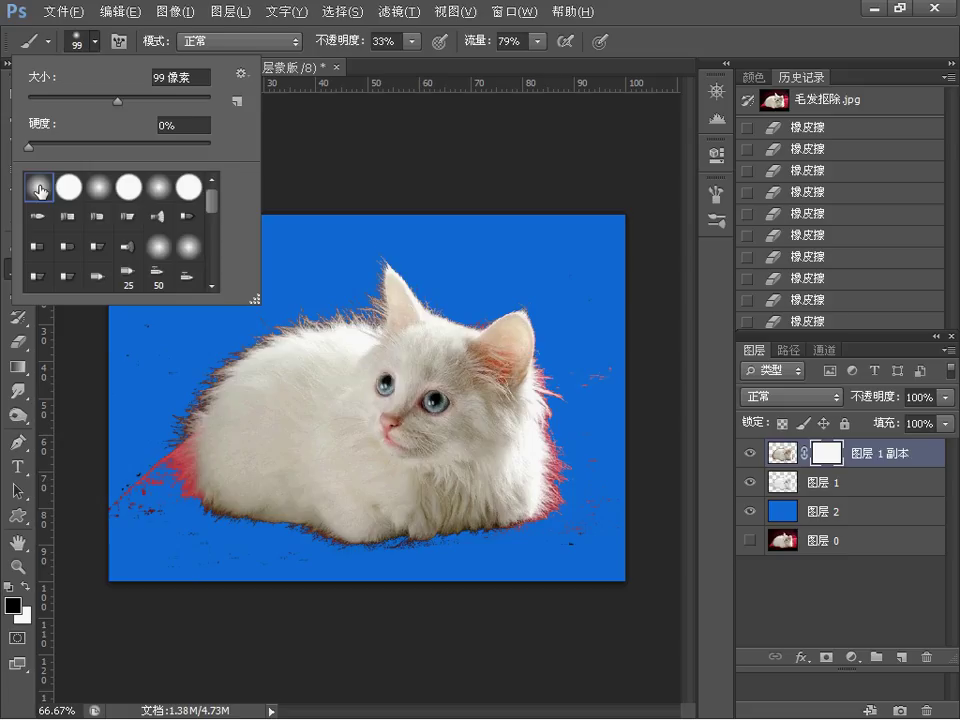
{"action": "left_click", "coordinate": [668, 27]}
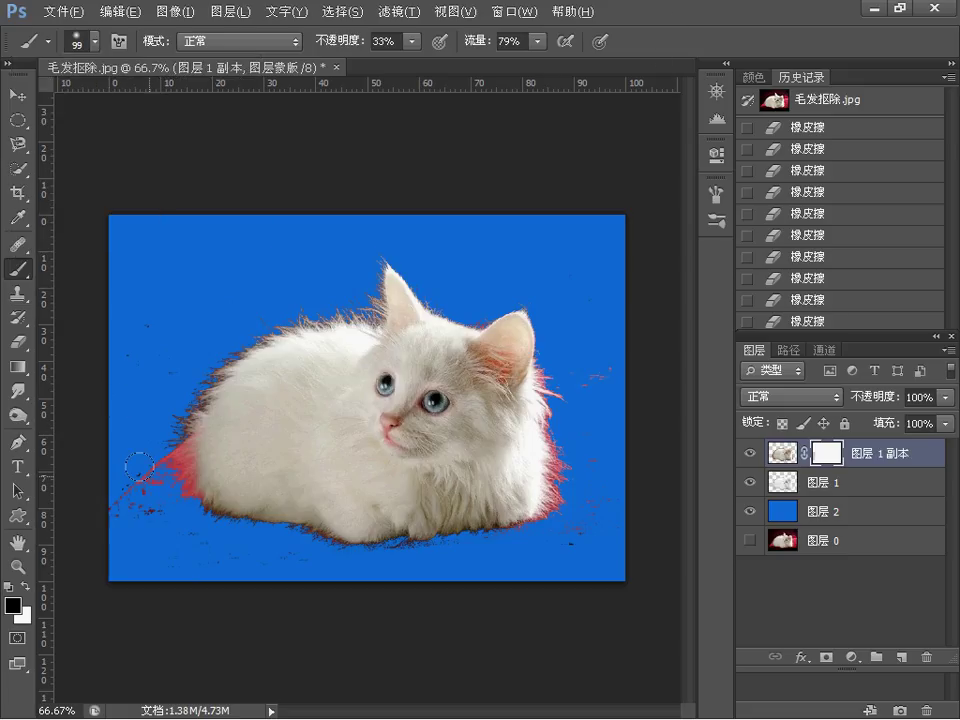
Switch to the hard round 99 px brush and fade the red streaks beside the cat's rear on the mask
{"action": "left_click", "coordinate": [95, 43]}
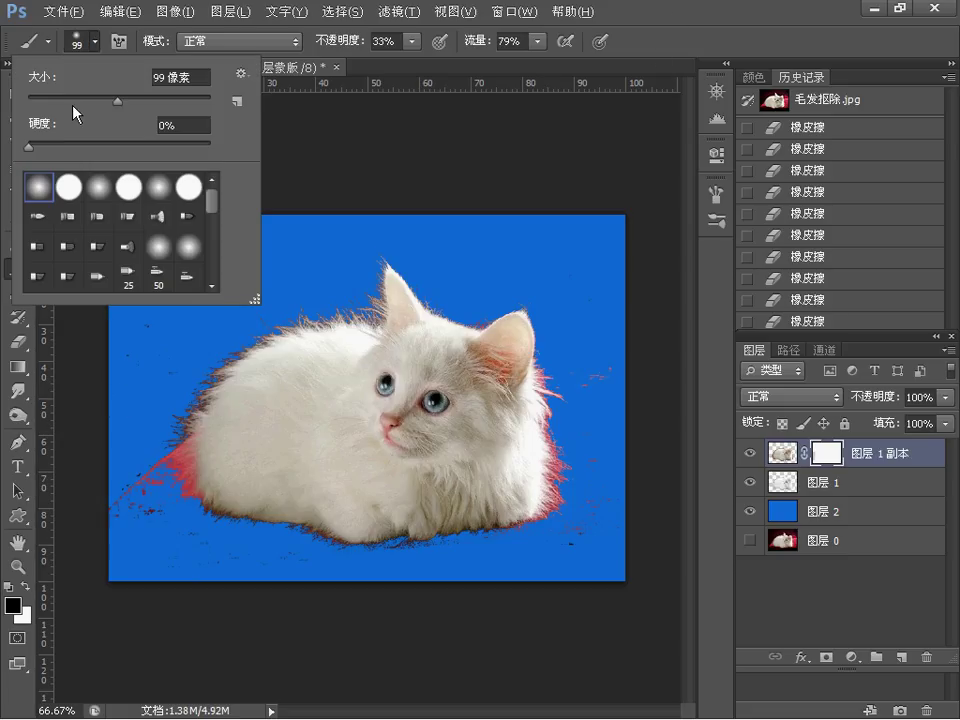
{"action": "left_click", "coordinate": [68, 187]}
{"action": "left_click", "coordinate": [408, 230]}
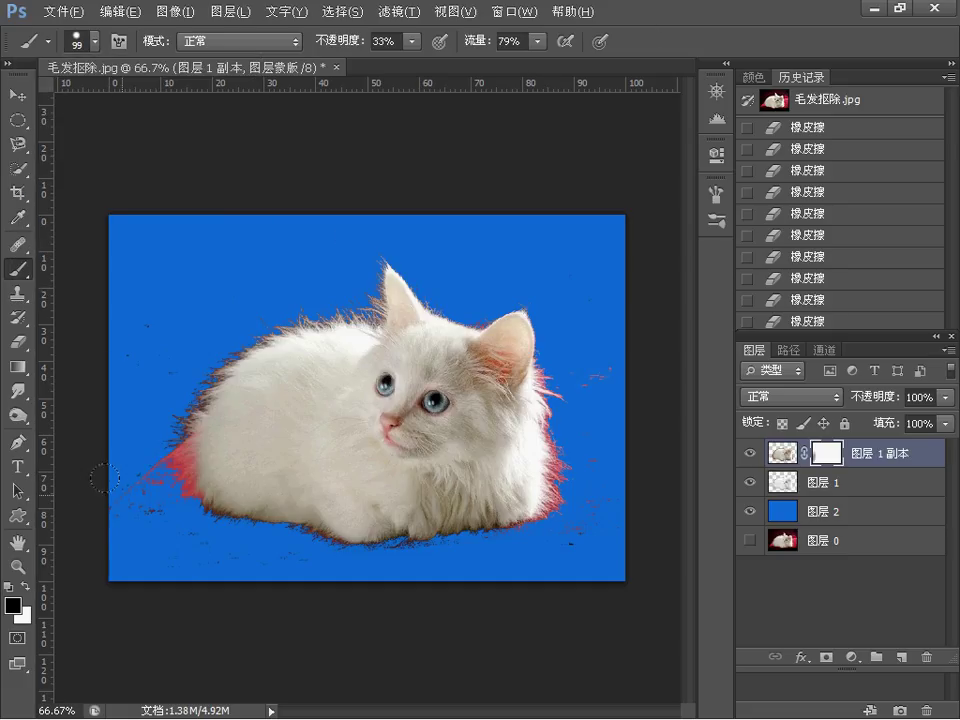
Mask out the stray specks in the background around the cat on 图层 1 副本 with the black brush at 100% opacity
{"action": "left_click", "coordinate": [414, 46]}
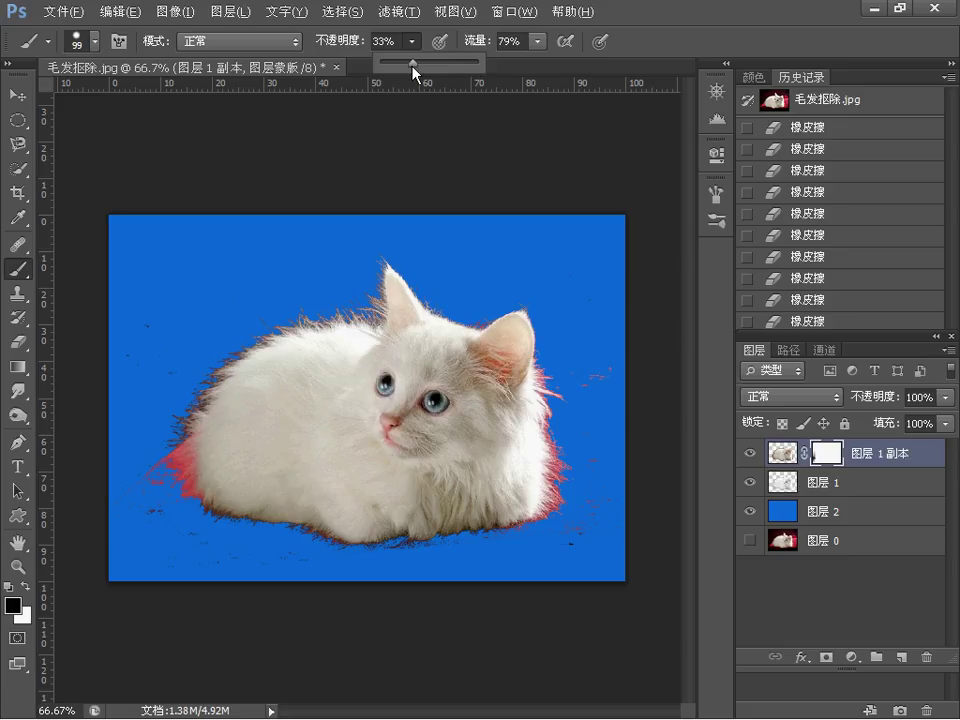
{"action": "left_click_drag", "start_coordinate": [413, 63], "coordinate": [480, 63]}
{"action": "left_click", "coordinate": [665, 45]}
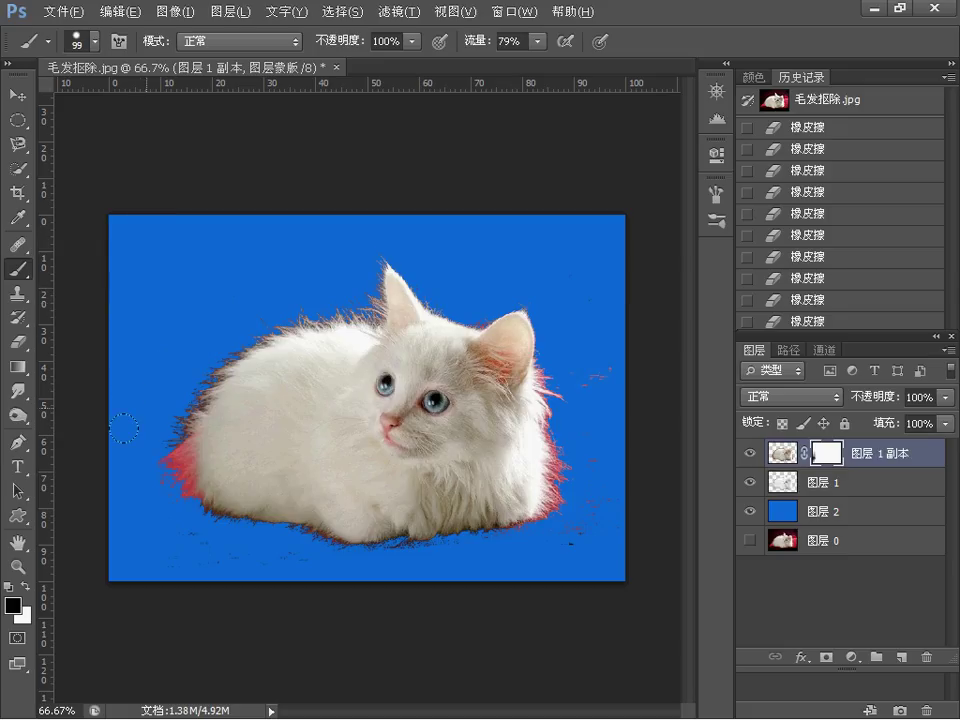
{"action": "mouse_move", "coordinate": [120, 457]}
{"action": "left_mouse_down"}
{"action": "mouse_move", "coordinate": [88, 342]}
{"action": "mouse_move", "coordinate": [104, 350]}
{"action": "mouse_move", "coordinate": [165, 532]}
{"action": "mouse_move", "coordinate": [320, 549]}
{"action": "mouse_move", "coordinate": [534, 551]}
{"action": "mouse_move", "coordinate": [594, 522]}
{"action": "left_mouse_up"}
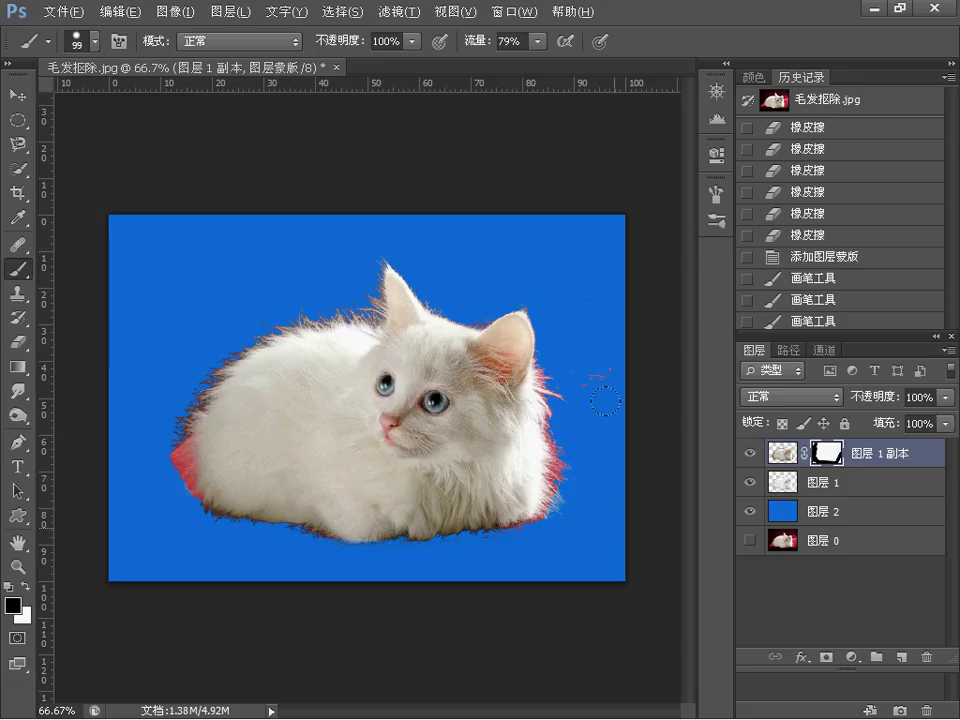
{"action": "left_click_drag", "start_coordinate": [605, 401], "coordinate": [596, 376]}
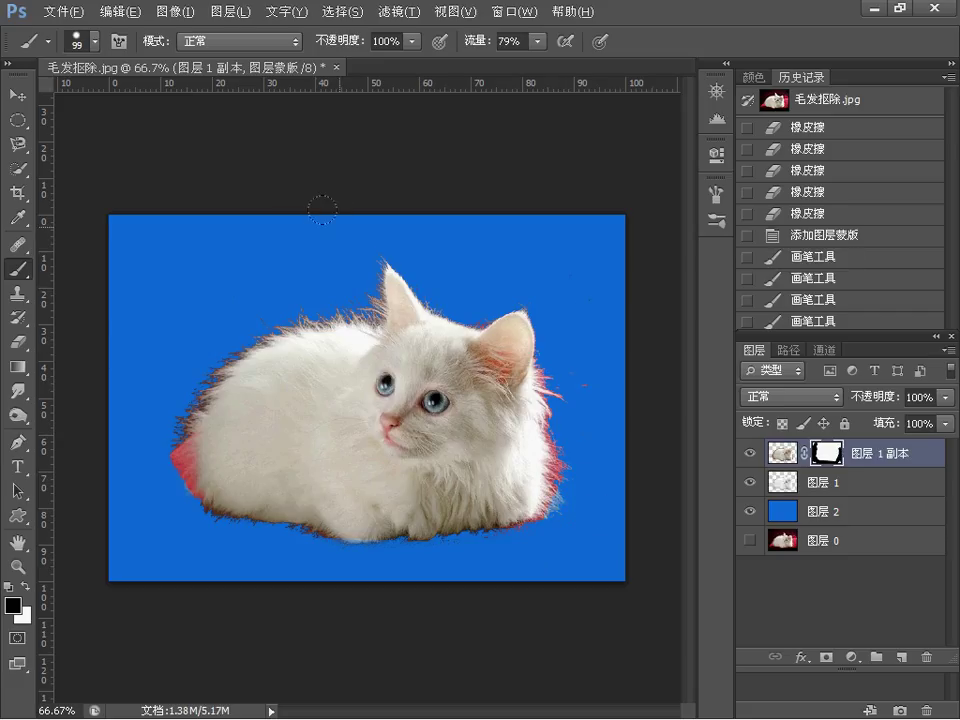
{"action": "left_click", "coordinate": [176, 297]}
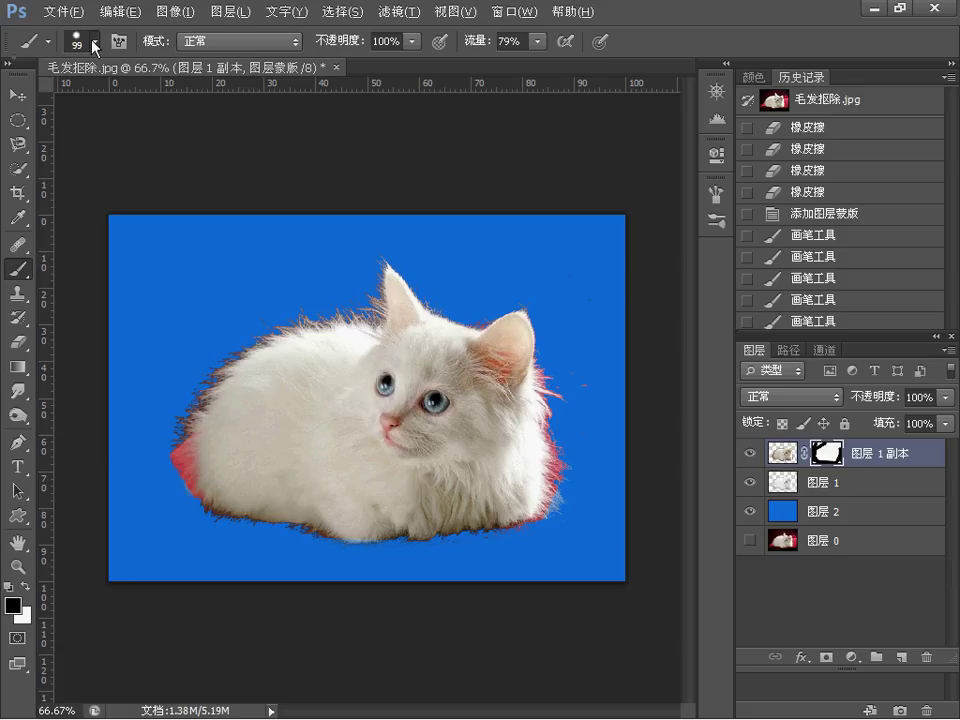
Fade the red fringe at the cat's rear on the mask with a soft round 99 px brush at 38% opacity
{"action": "left_click", "coordinate": [94, 43]}
{"action": "left_click", "coordinate": [37, 187]}
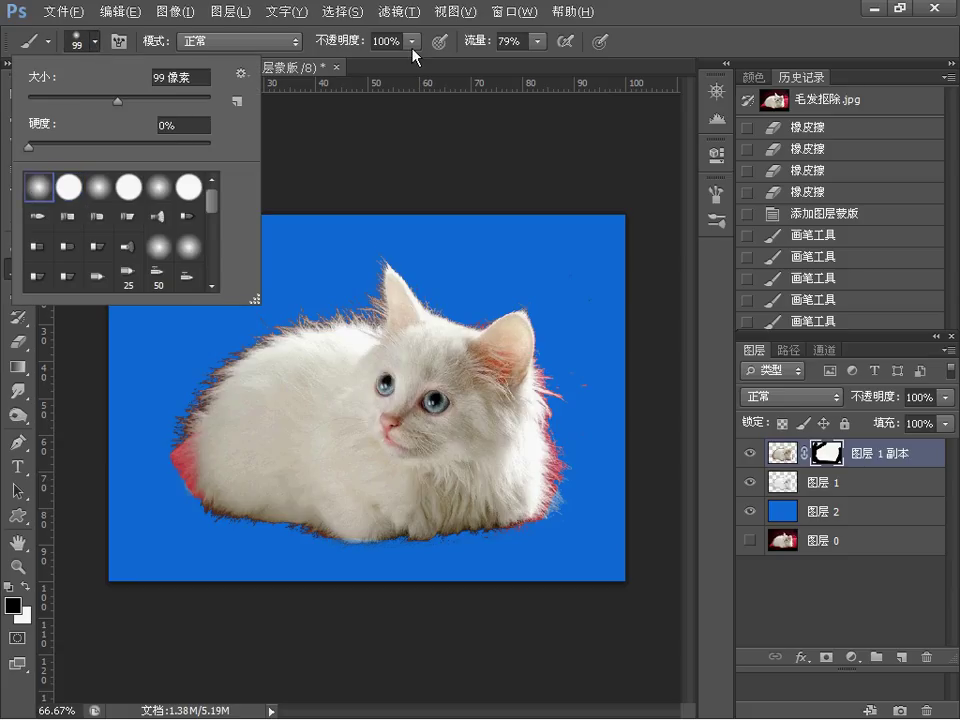
{"action": "left_click", "coordinate": [412, 48]}
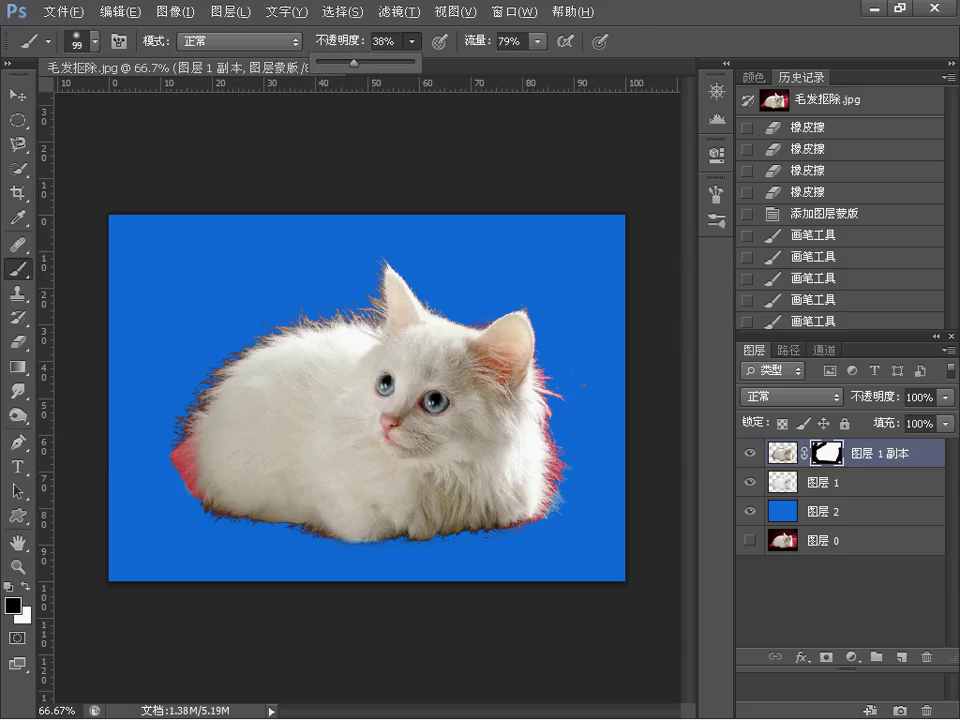
{"action": "left_click", "coordinate": [309, 31]}
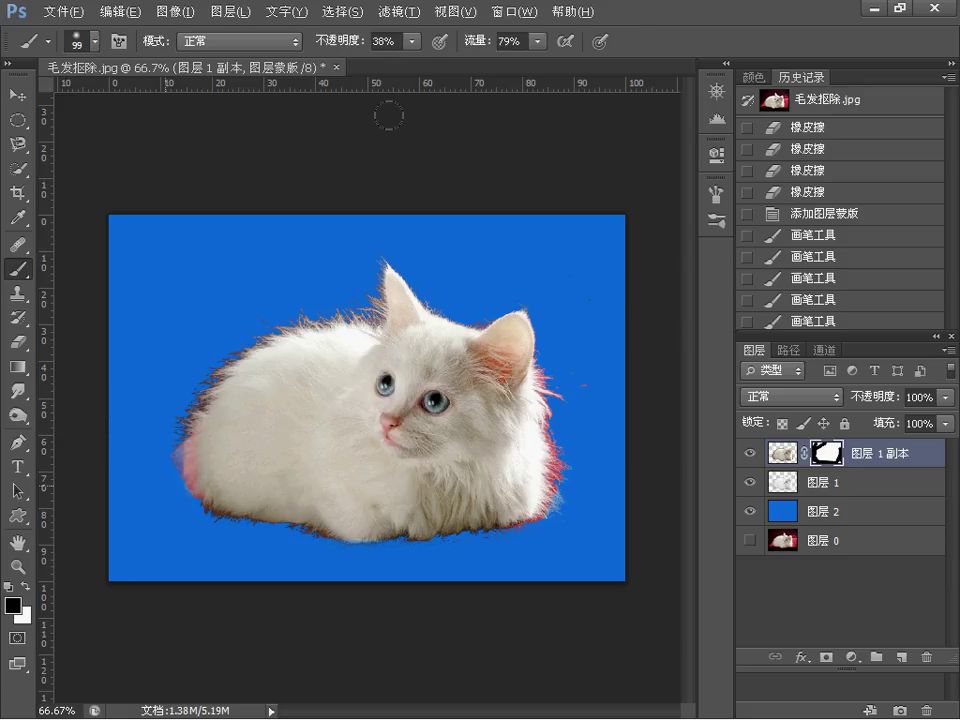
Fade the dark fringe along the cat's back and underside on the mask with the soft brush at 64% opacity
{"action": "left_click", "coordinate": [412, 41]}
{"action": "left_click_drag", "start_coordinate": [410, 64], "coordinate": [440, 64]}
{"action": "left_click", "coordinate": [540, 79]}
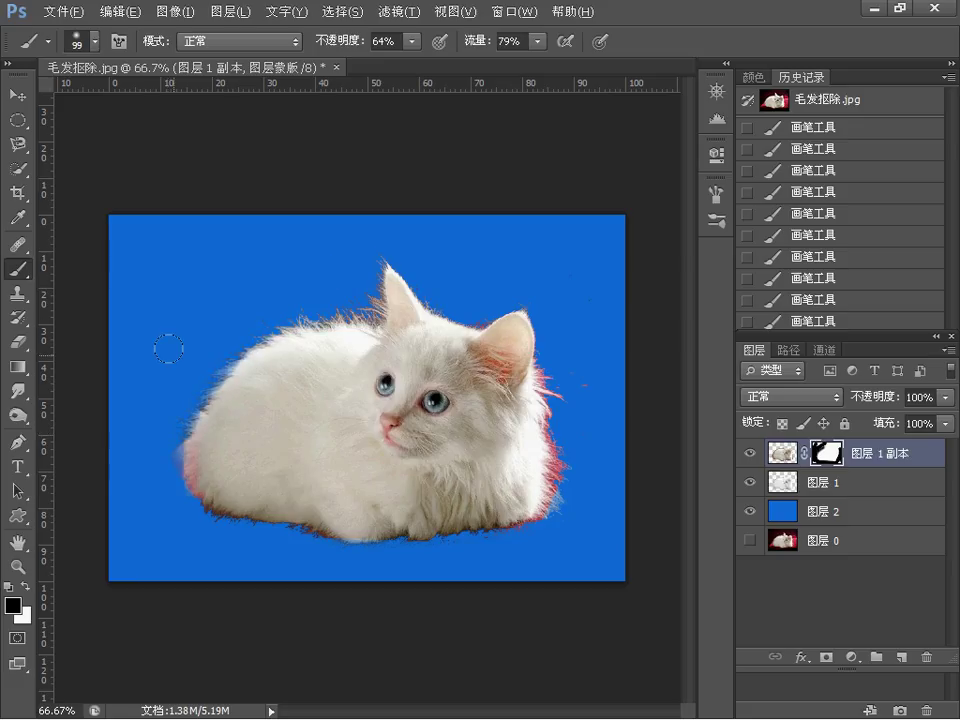
{"action": "left_click_drag", "start_coordinate": [207, 531], "coordinate": [300, 553]}
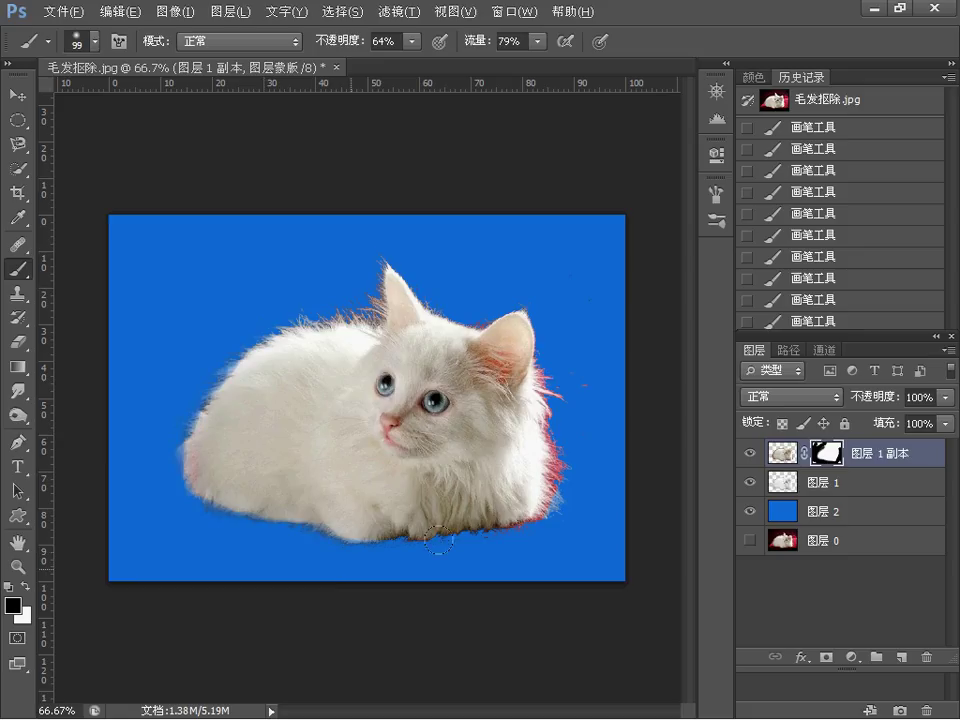
Mask out the remaining red fringe around the cat's chest, ears and rear with the soft 99 px brush at 64% opacity
{"action": "left_click", "coordinate": [95, 44]}
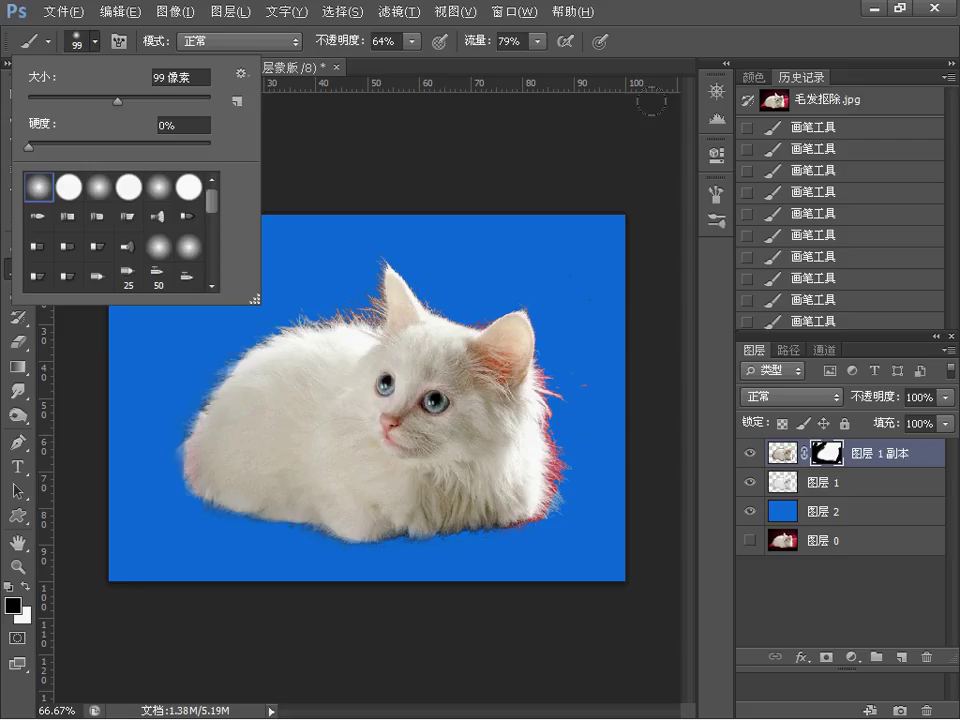
{"action": "left_click", "coordinate": [664, 34]}
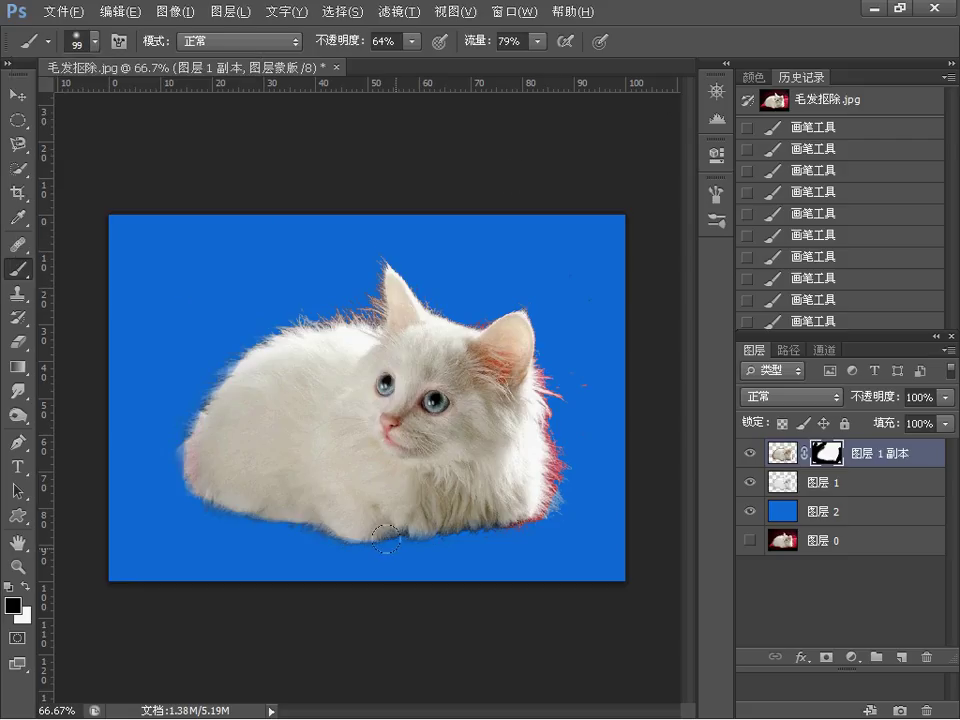
{"action": "mouse_move", "coordinate": [527, 531]}
{"action": "left_mouse_down"}
{"action": "mouse_move", "coordinate": [581, 445]}
{"action": "mouse_move", "coordinate": [550, 518]}
{"action": "mouse_move", "coordinate": [557, 405]}
{"action": "mouse_move", "coordinate": [575, 450]}
{"action": "mouse_move", "coordinate": [569, 462]}
{"action": "mouse_move", "coordinate": [553, 366]}
{"action": "mouse_move", "coordinate": [568, 431]}
{"action": "mouse_move", "coordinate": [566, 380]}
{"action": "left_mouse_up"}
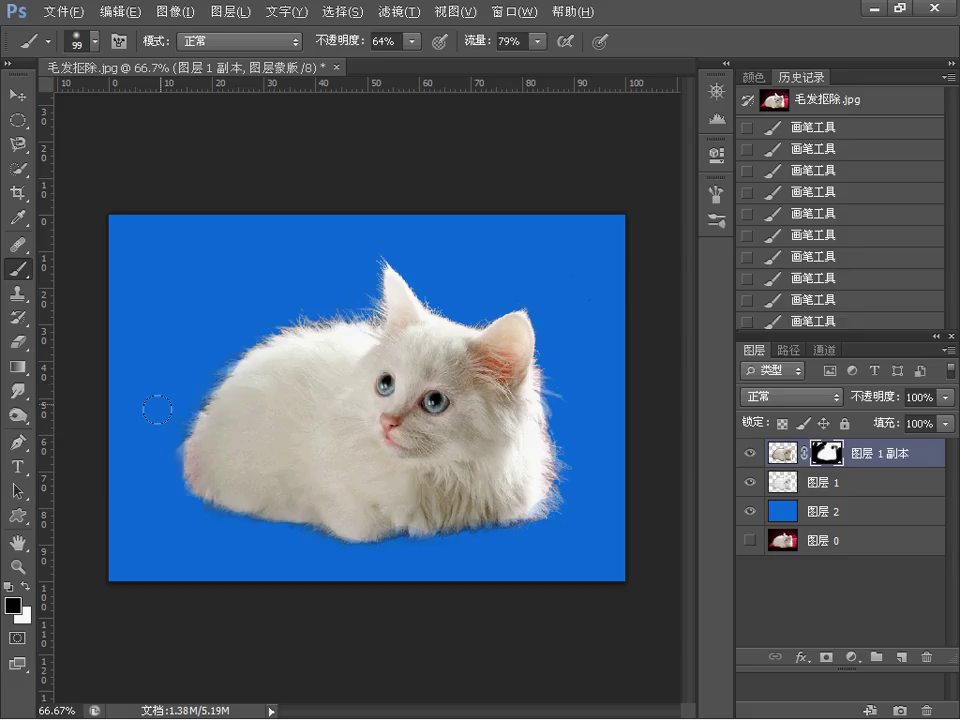
{"action": "left_click_drag", "start_coordinate": [157, 409], "coordinate": [163, 488]}
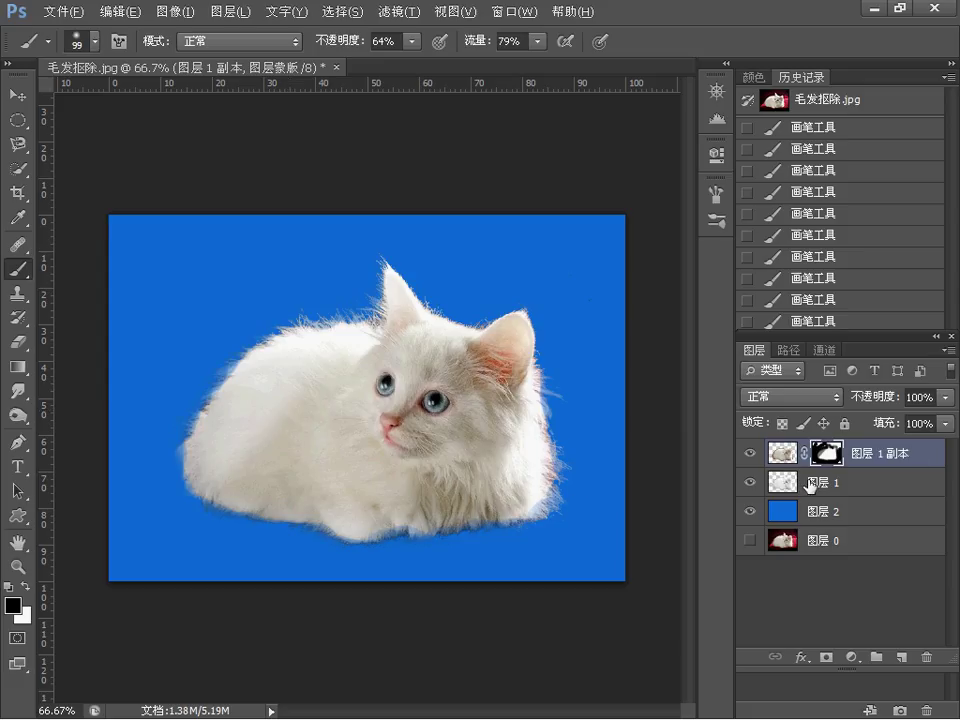
{"action": "right_click", "coordinate": [868, 454]}
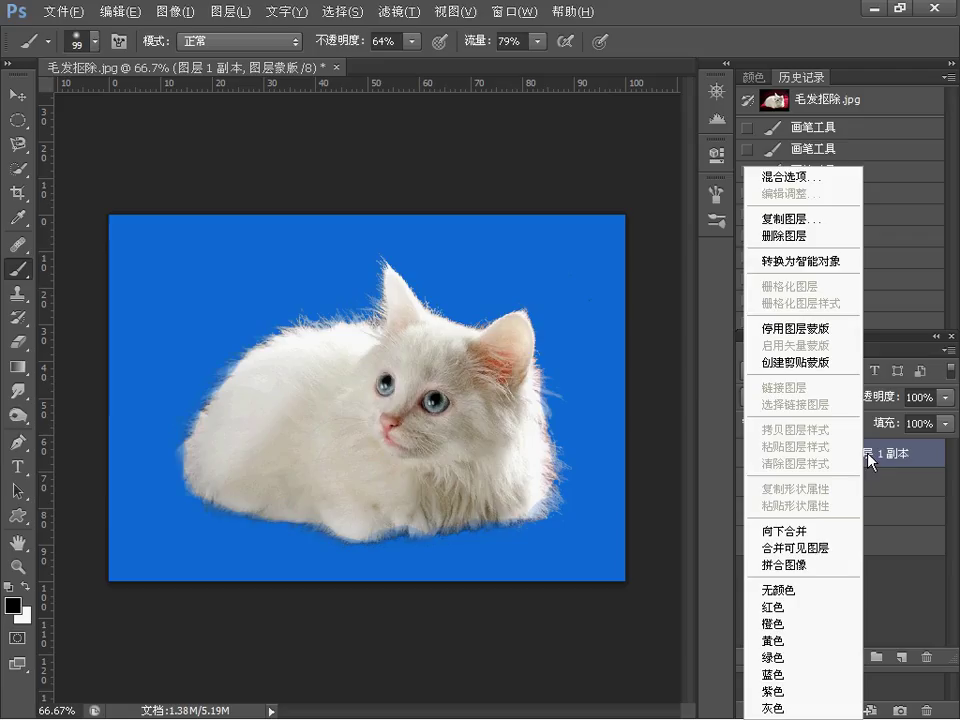
{"action": "left_click", "coordinate": [792, 566]}
{"action": "left_click", "coordinate": [480, 283]}
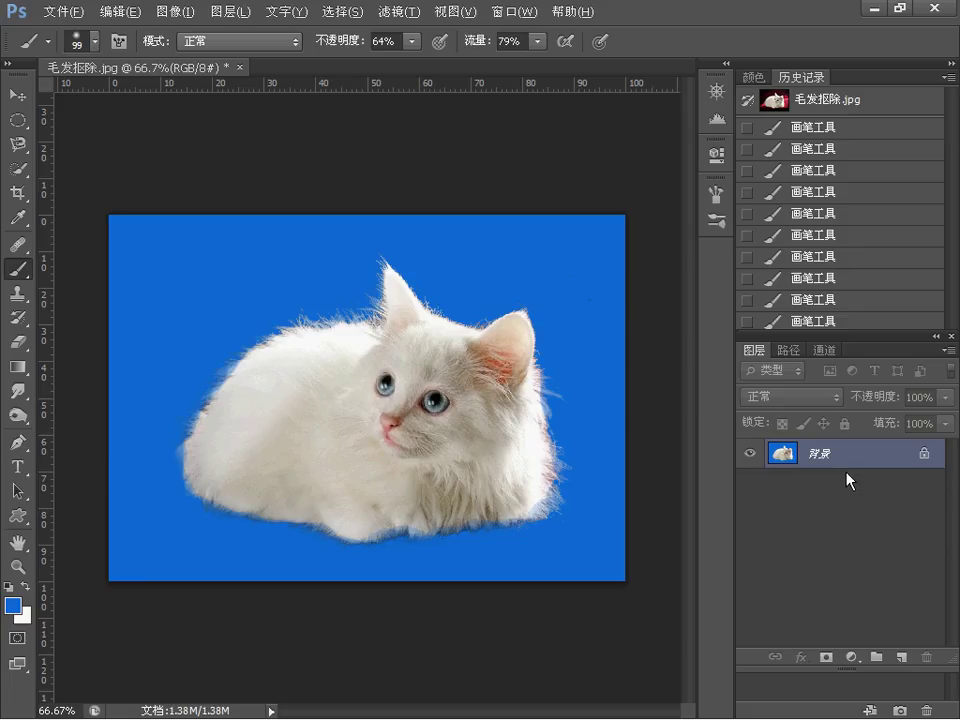
{"action": "key", "text": "ctrl+z"}
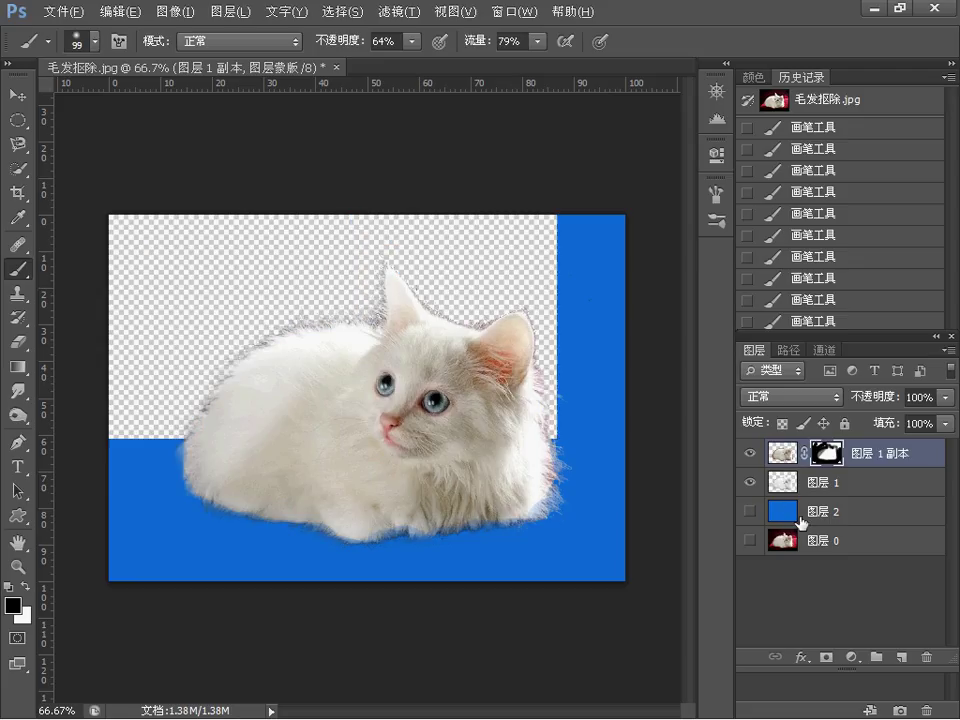
{"action": "right_click", "coordinate": [874, 462]}
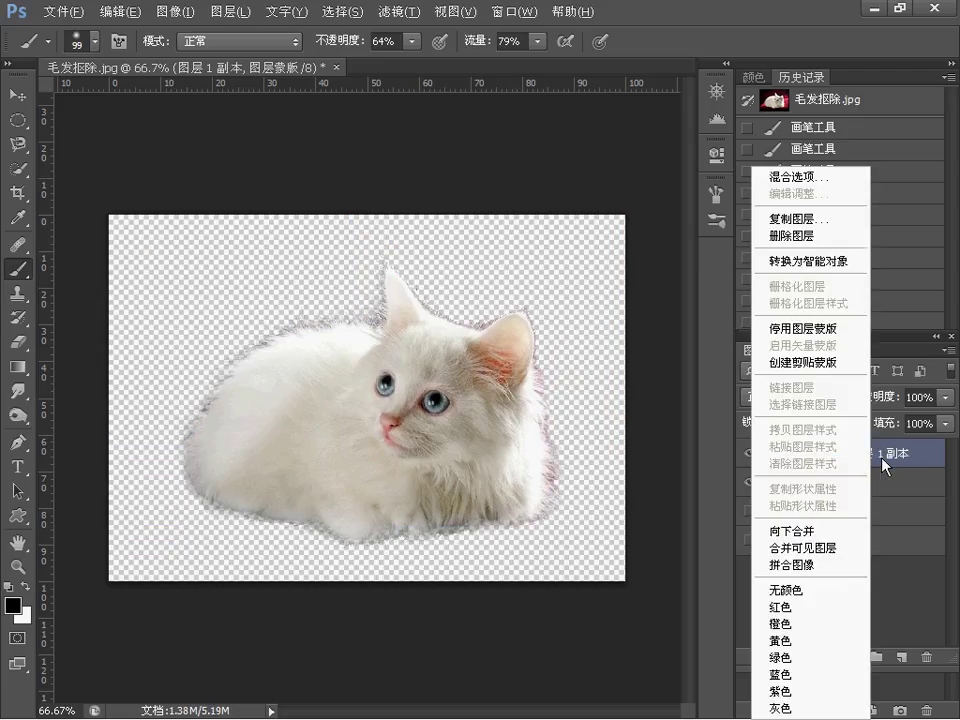
{"action": "left_click", "coordinate": [806, 565]}
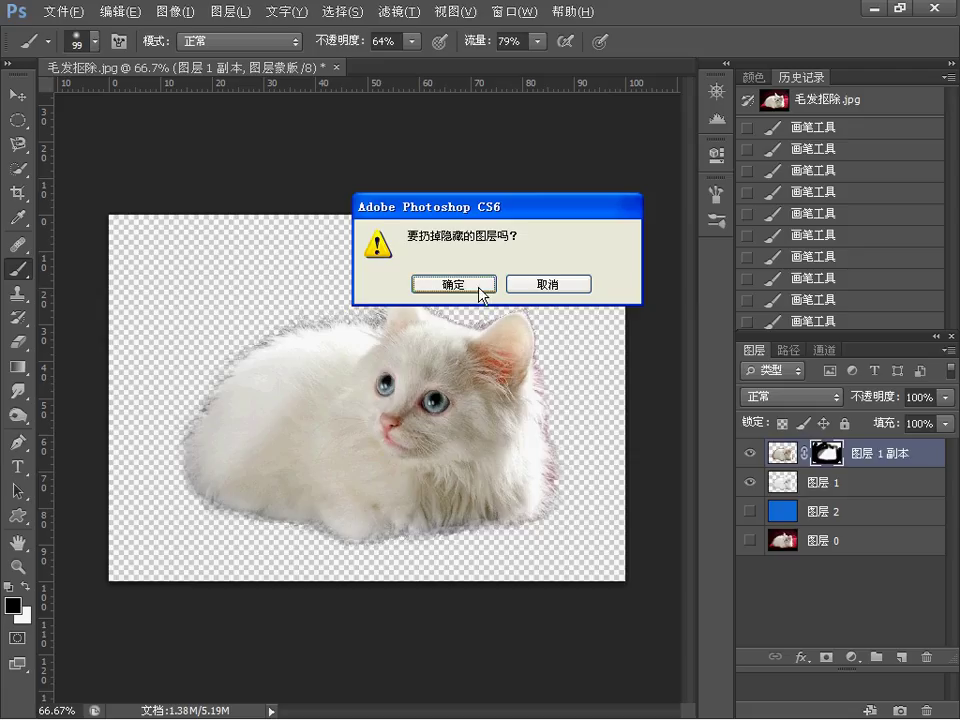
{"action": "left_click", "coordinate": [453, 284]}
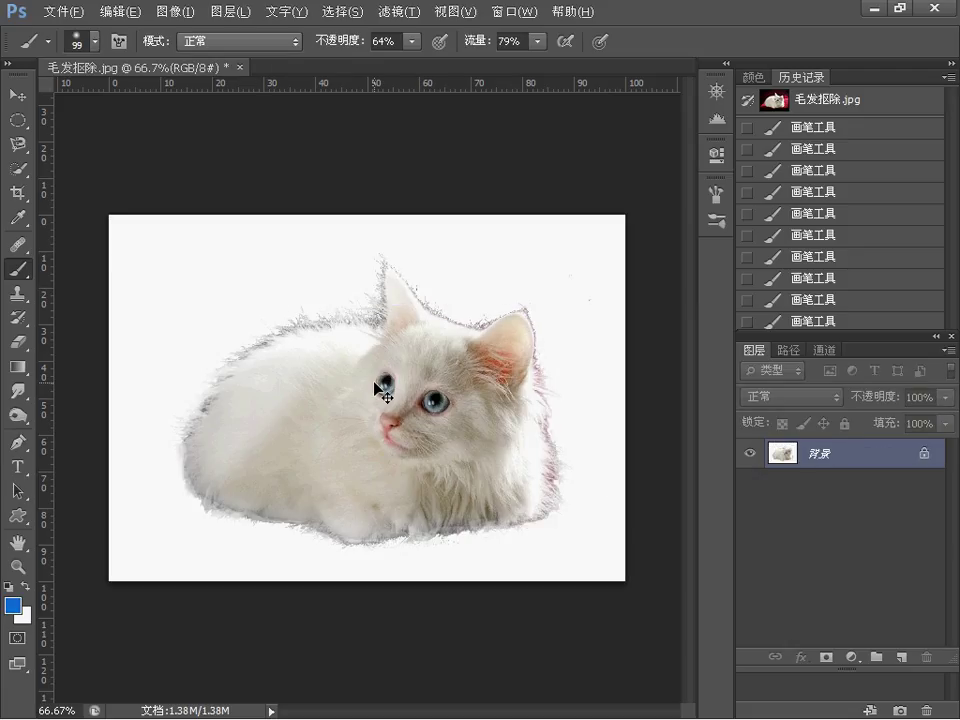
{"action": "key", "text": "ctrl+z"}
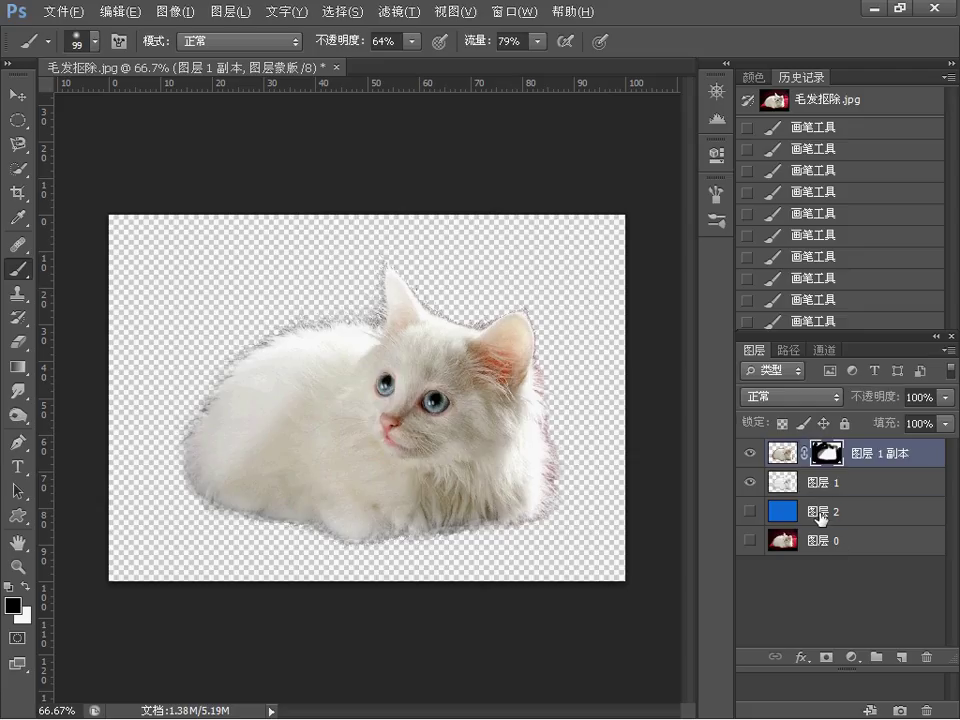
Delete the layers 图层 2 and 图层 0 and flatten the two remaining cat layers into one
{"action": "left_click", "coordinate": [821, 512]}
{"action": "left_click", "coordinate": [838, 549], "text": "shift"}
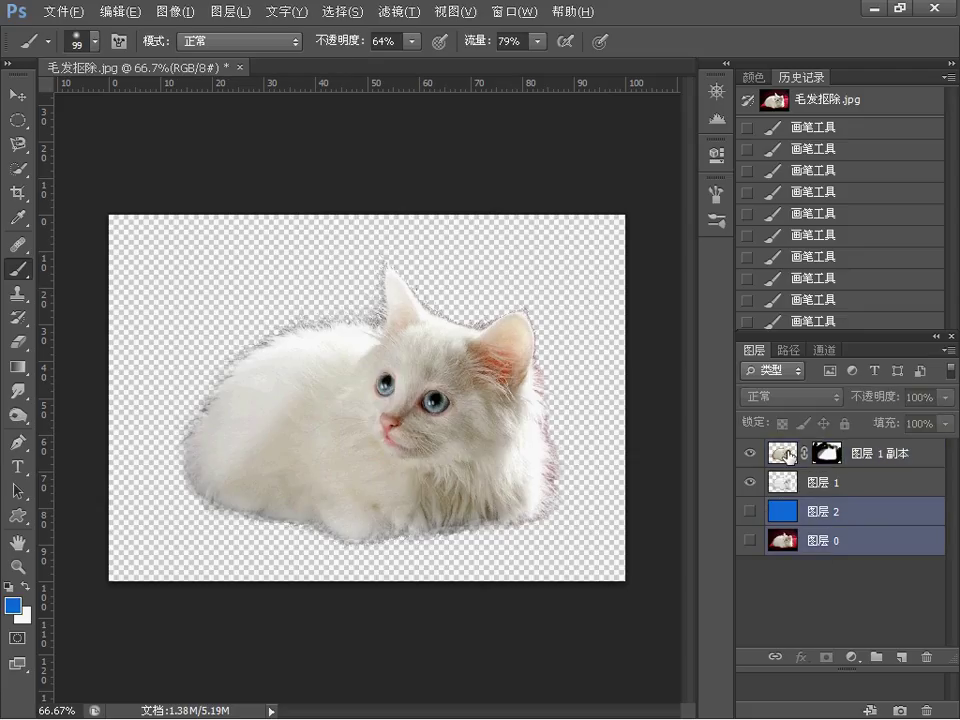
{"action": "left_click", "coordinate": [926, 657]}
{"action": "left_click", "coordinate": [455, 284]}
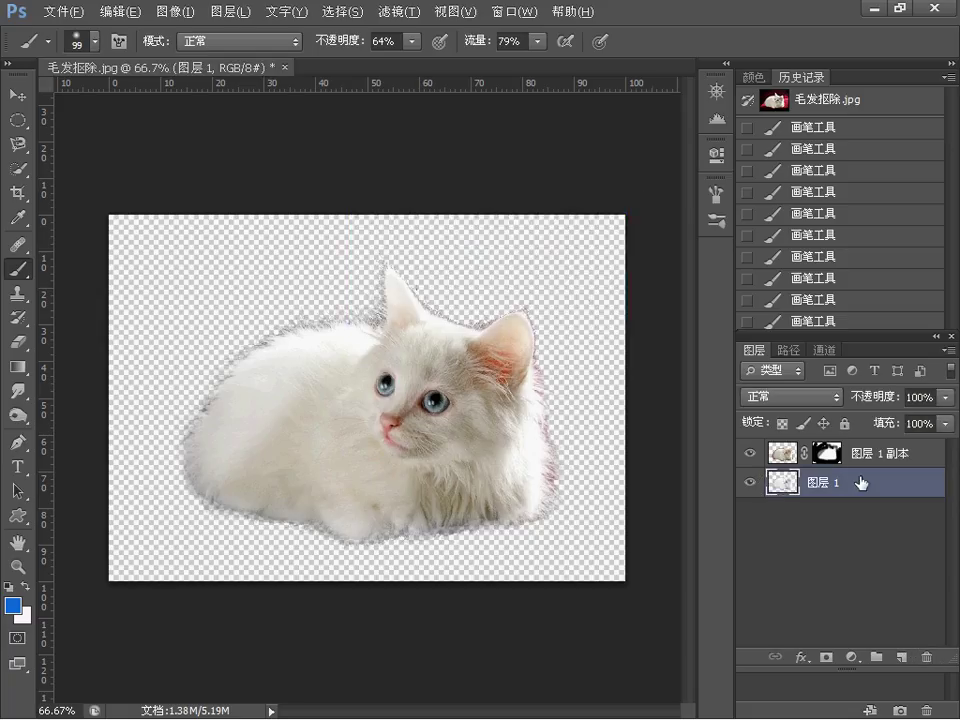
{"action": "right_click", "coordinate": [797, 458]}
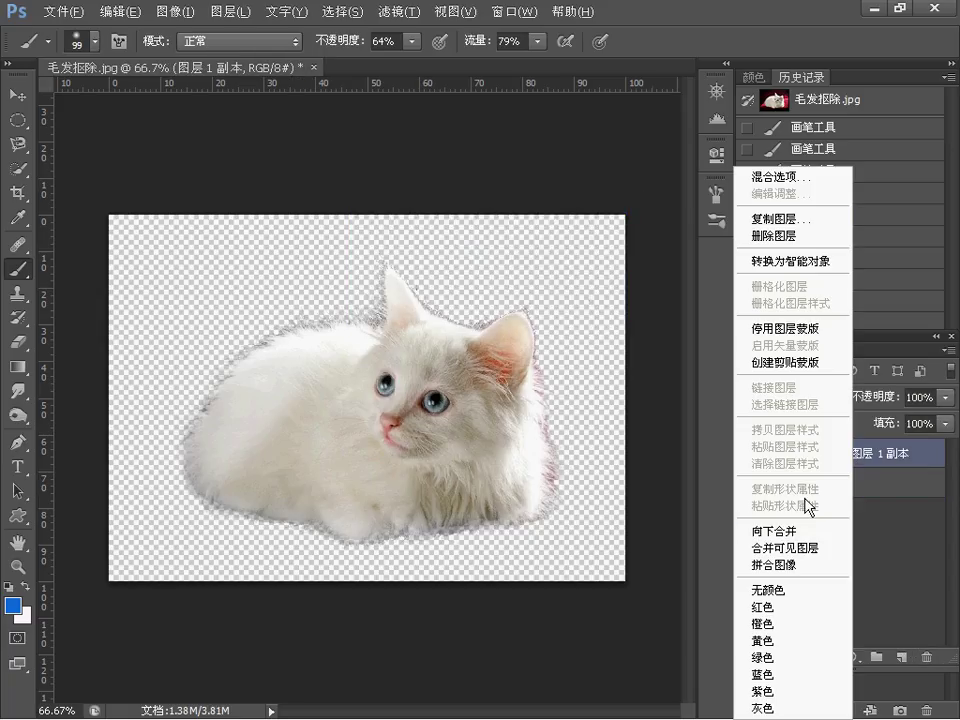
{"action": "left_click", "coordinate": [775, 565]}
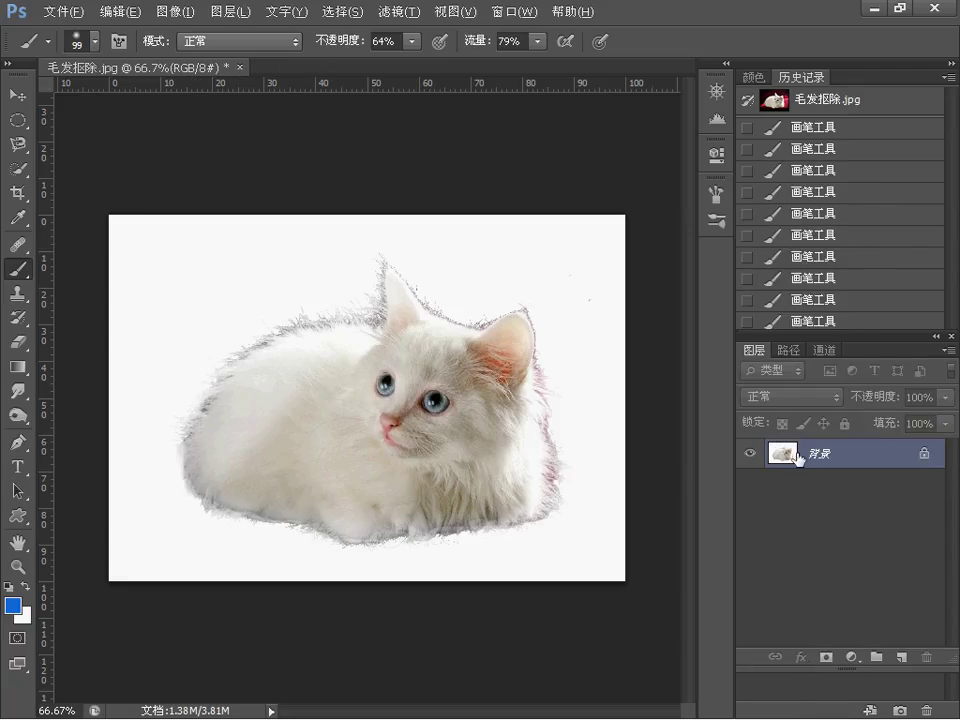
Undo the flattening and merge the two visible cat layers into one, keeping the transparent background
{"action": "key", "text": "ctrl+z"}
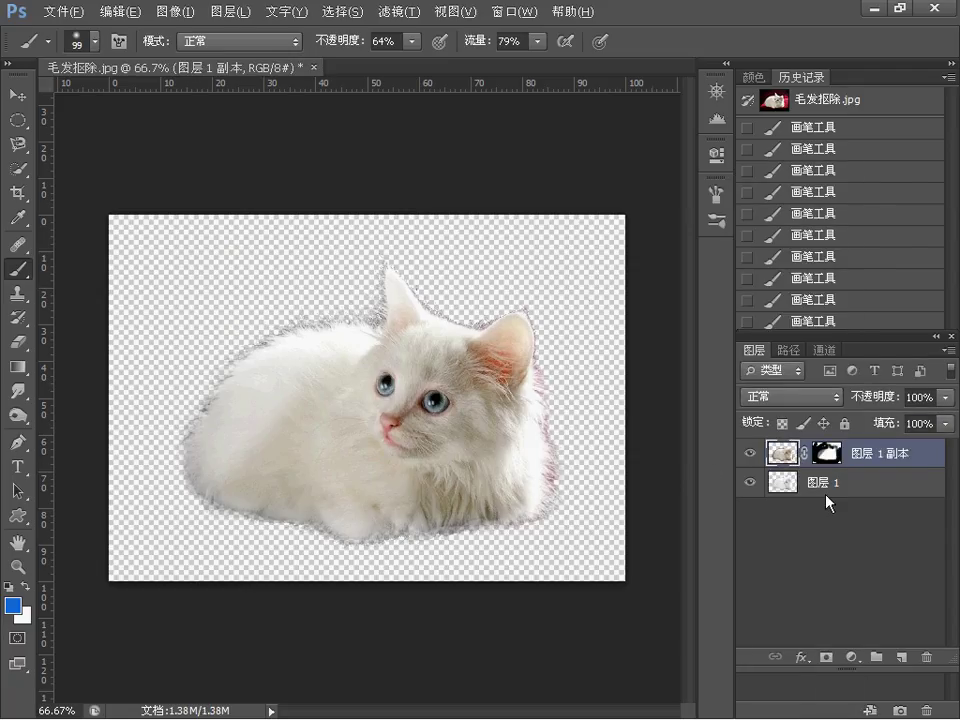
{"action": "right_click", "coordinate": [864, 453]}
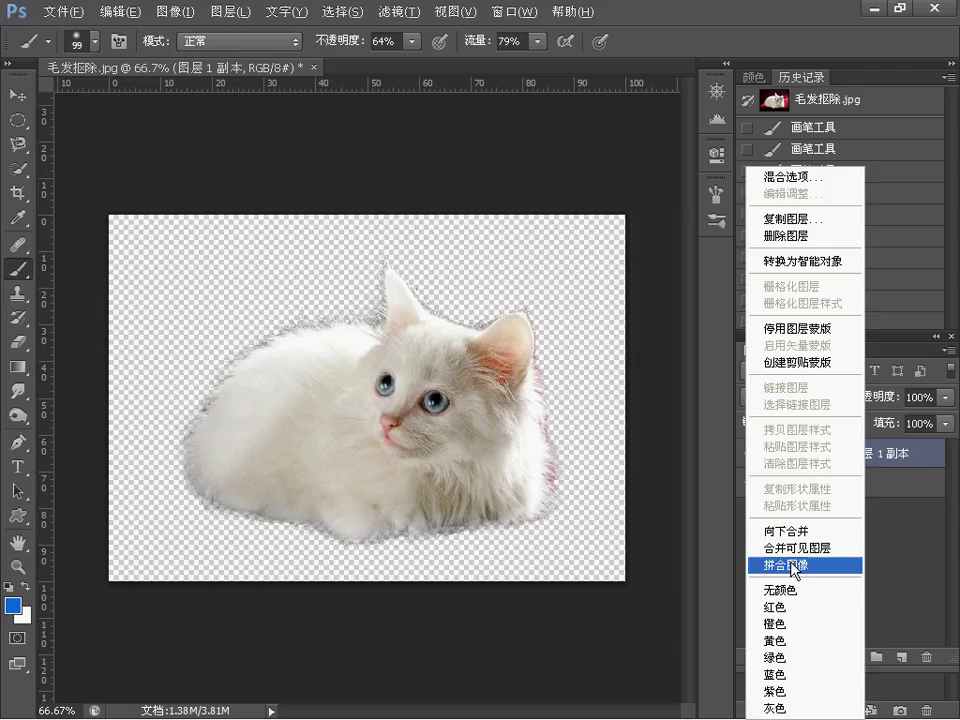
{"action": "left_click", "coordinate": [793, 549]}
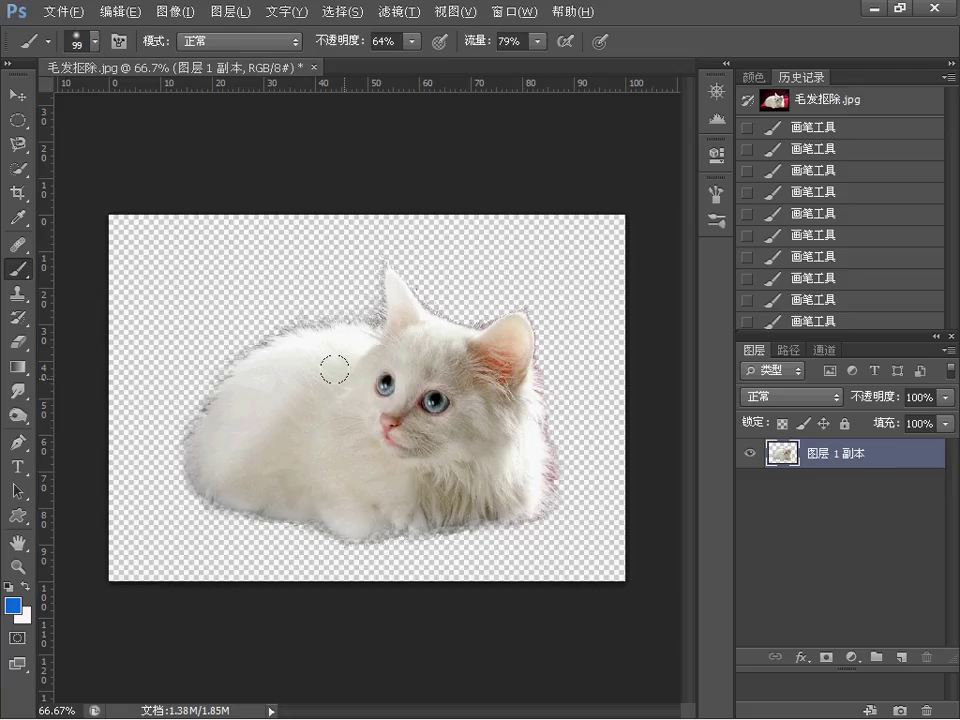
{"action": "key", "text": "alt+Tab"}
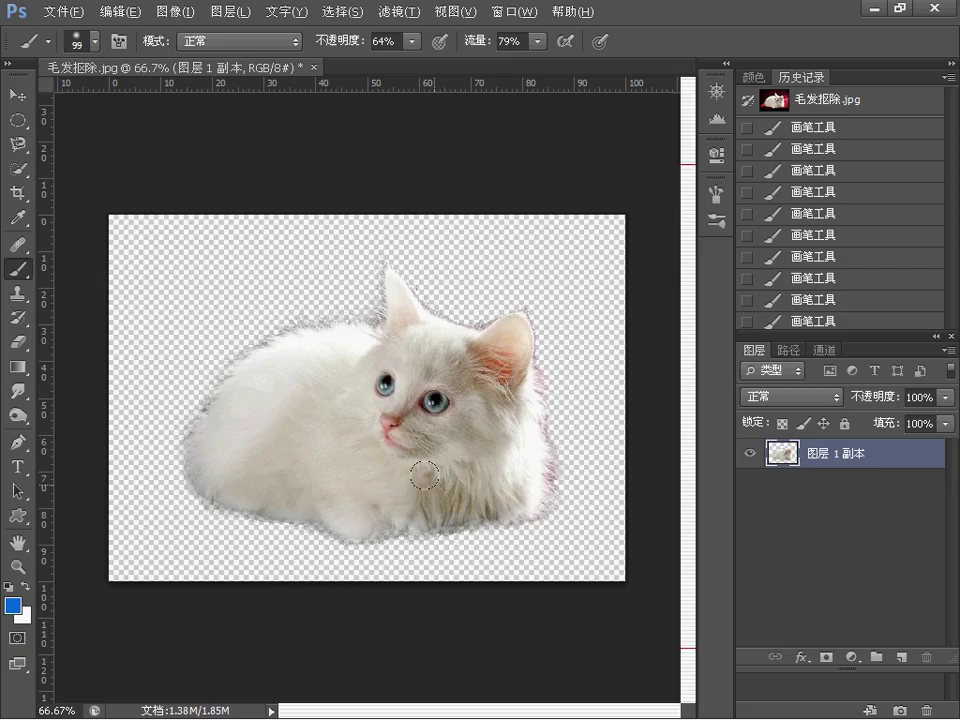
Quick-select a small patch on the cat's body and review the output options of Refine Edge without applying any
{"action": "left_click", "coordinate": [18, 167]}
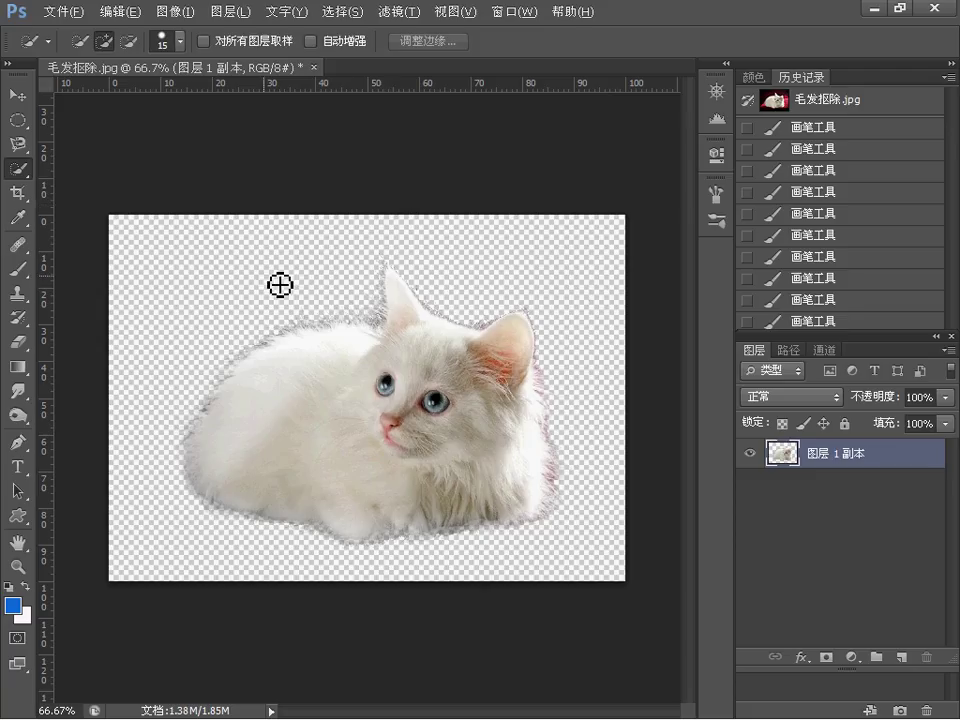
{"action": "left_click", "coordinate": [334, 404]}
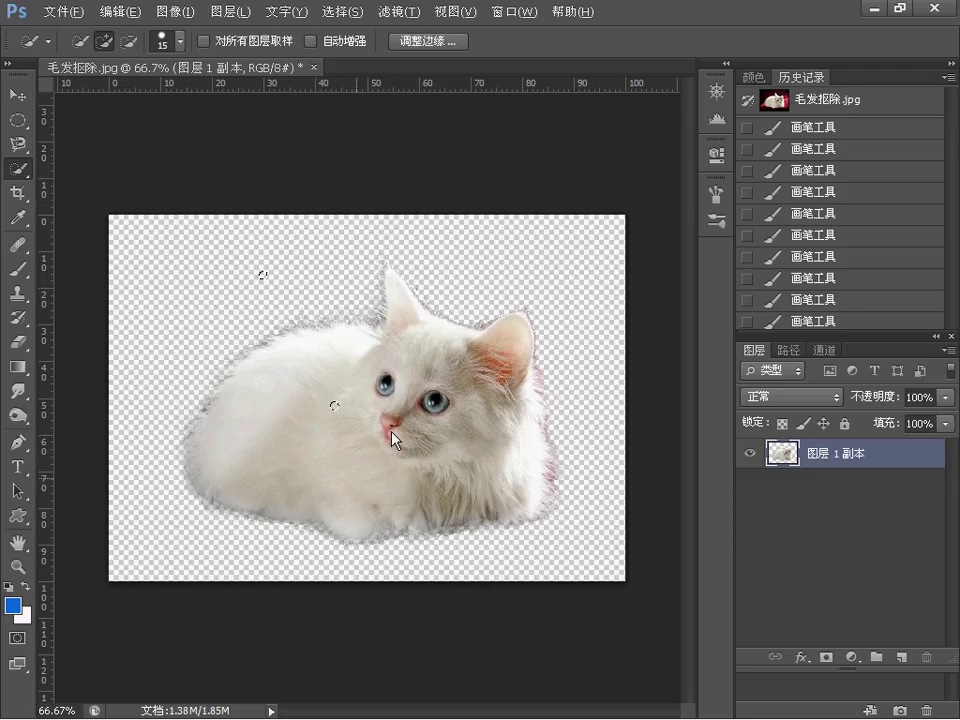
{"action": "left_click", "coordinate": [440, 45]}
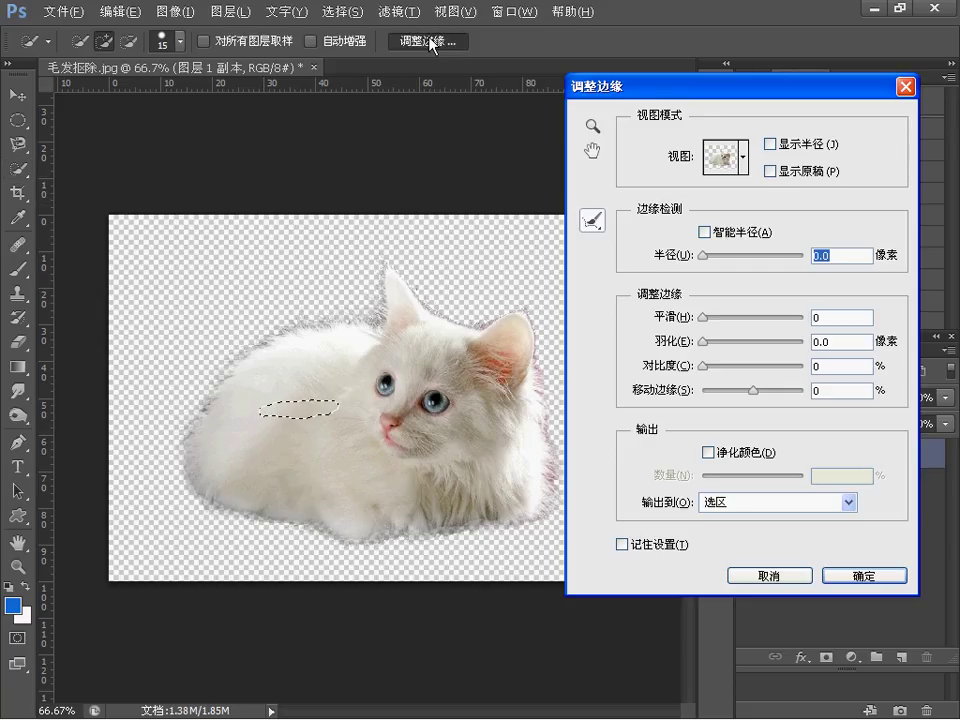
{"action": "left_click_drag", "start_coordinate": [587, 88], "coordinate": [327, 70]}
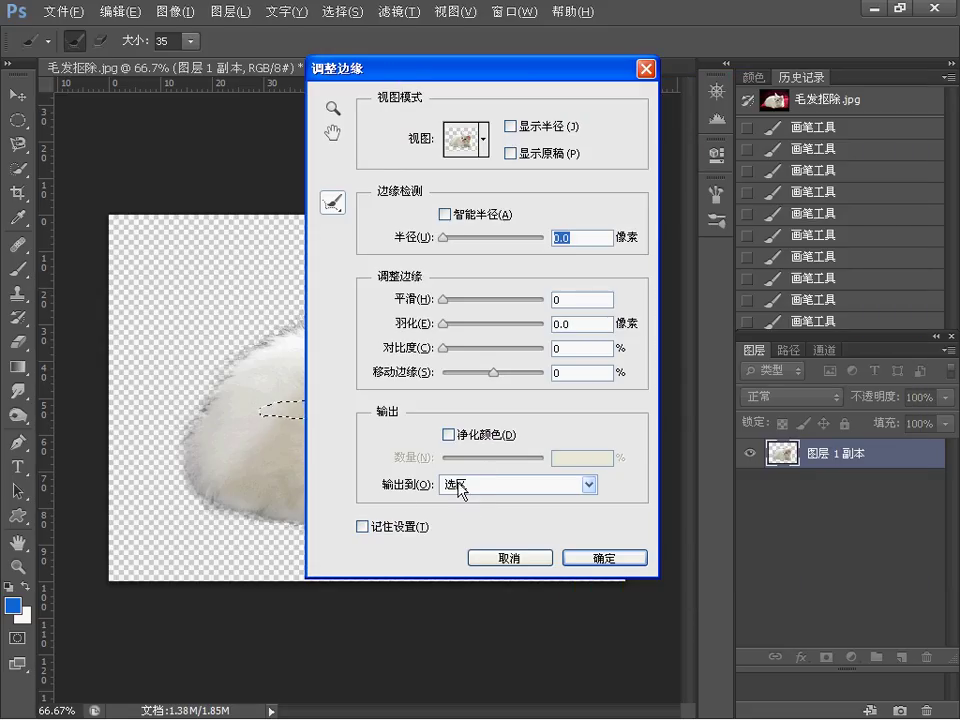
{"action": "left_click", "coordinate": [459, 485]}
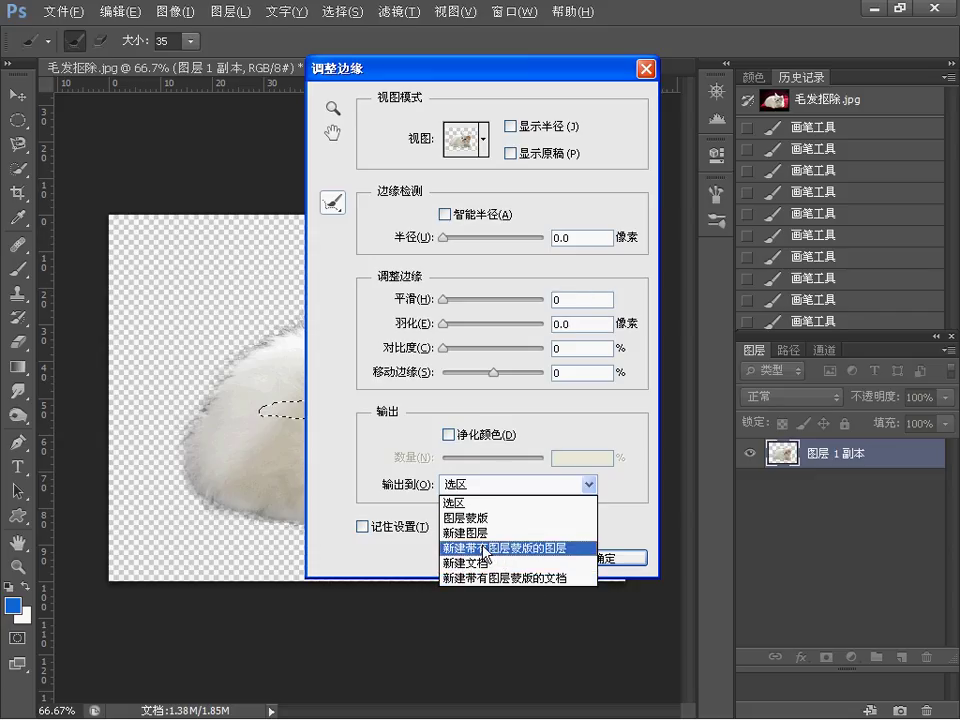
{"action": "left_click", "coordinate": [486, 488]}
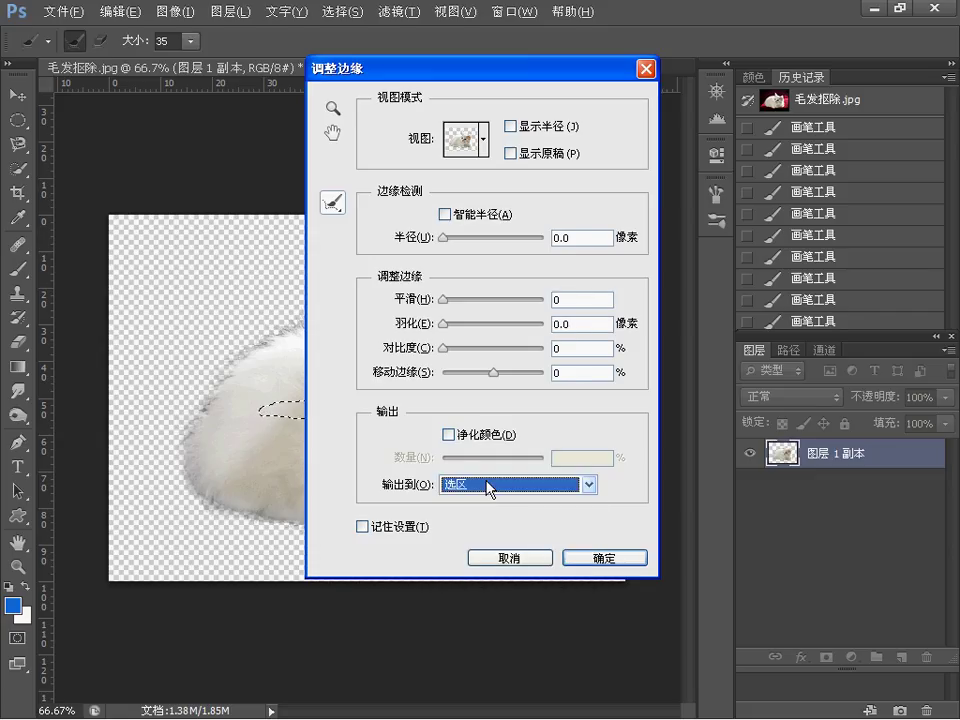
{"action": "left_click", "coordinate": [535, 558]}
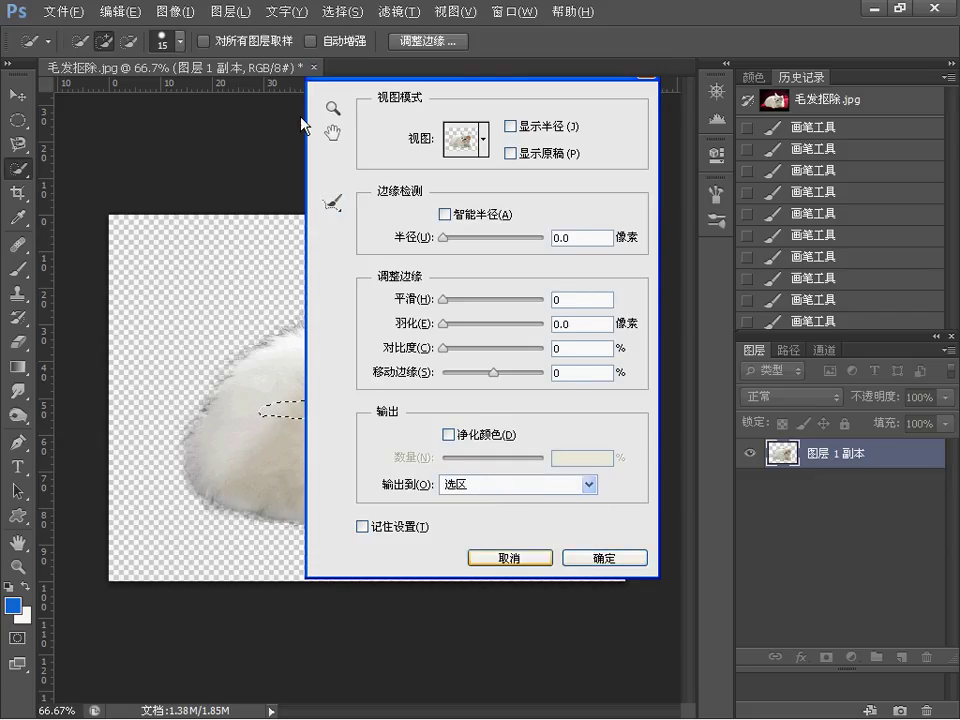
Open the strawberry image 12 from the ch03 folder, showing the files as thumbnails
{"action": "left_click", "coordinate": [62, 12]}
{"action": "left_click", "coordinate": [64, 41]}
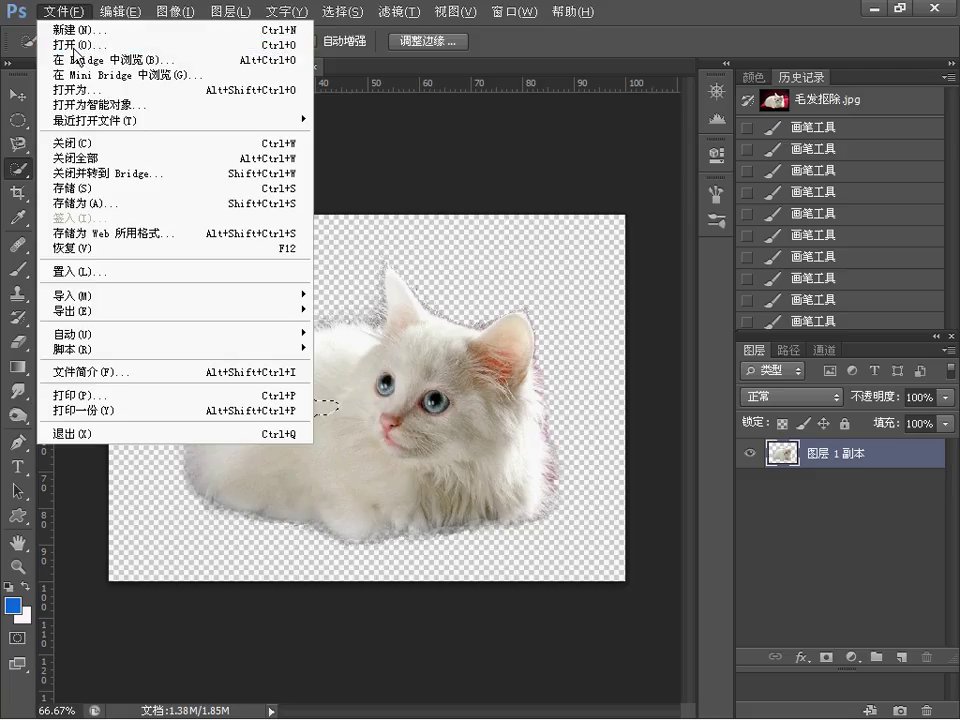
{"action": "left_click", "coordinate": [643, 142]}
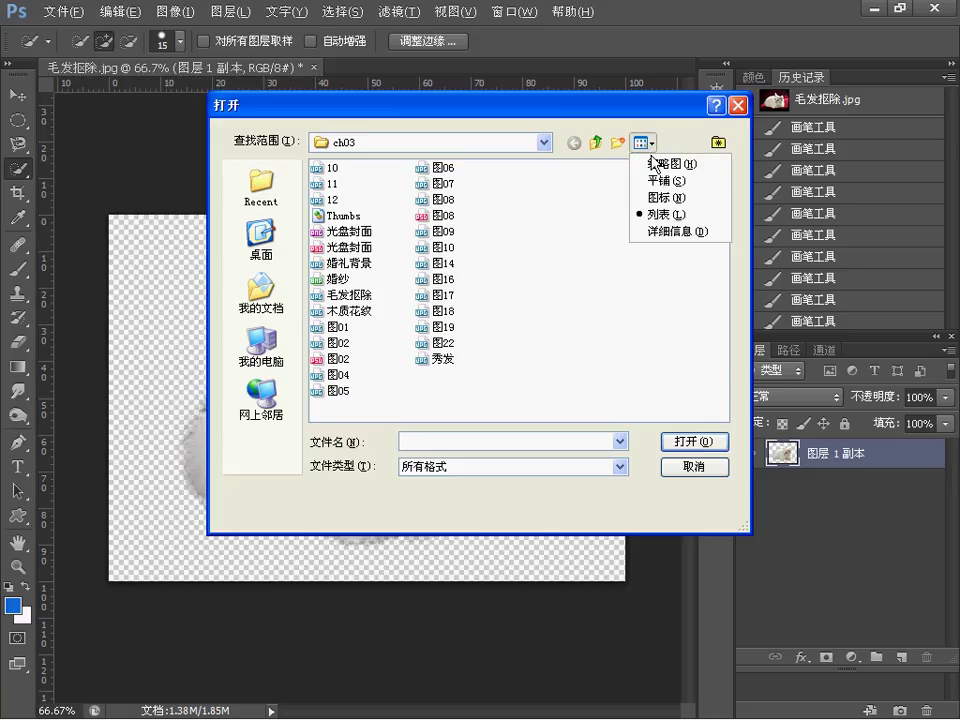
{"action": "left_click", "coordinate": [688, 170]}
{"action": "left_click", "coordinate": [603, 212]}
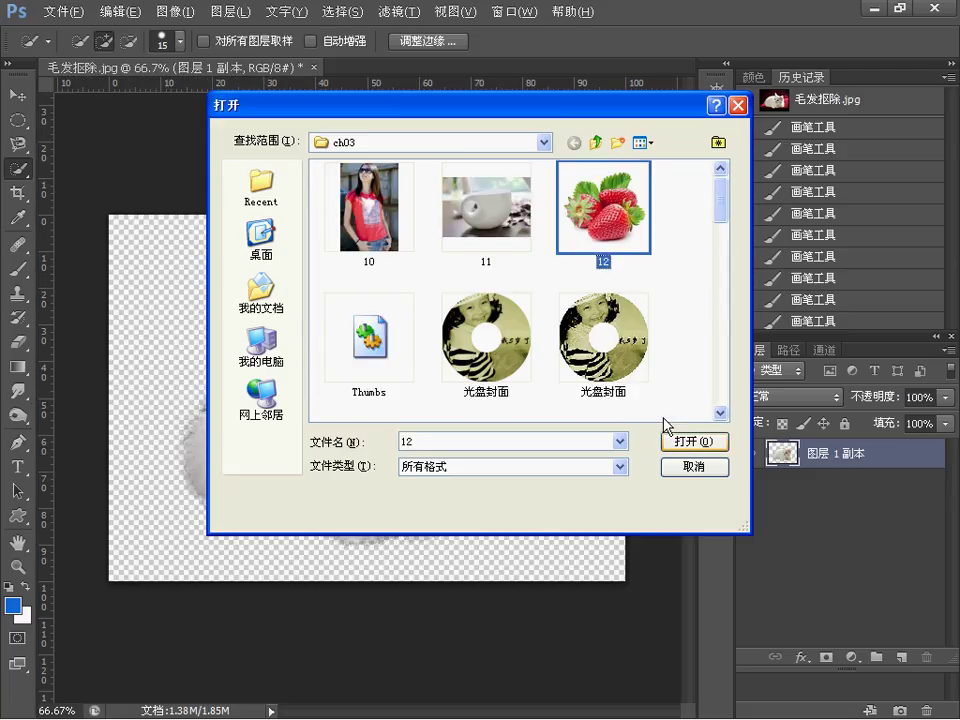
{"action": "left_click", "coordinate": [690, 441]}
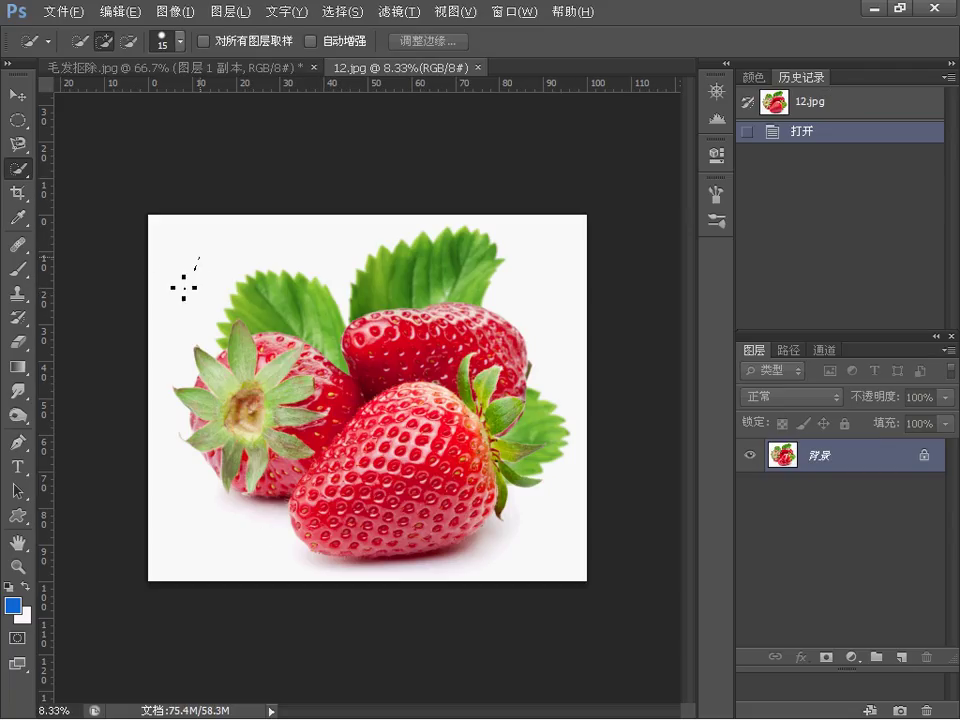
Select the white background around the strawberries with Quick Selection and invert the selection to the fruit
{"action": "left_click_drag", "start_coordinate": [184, 287], "coordinate": [188, 301]}
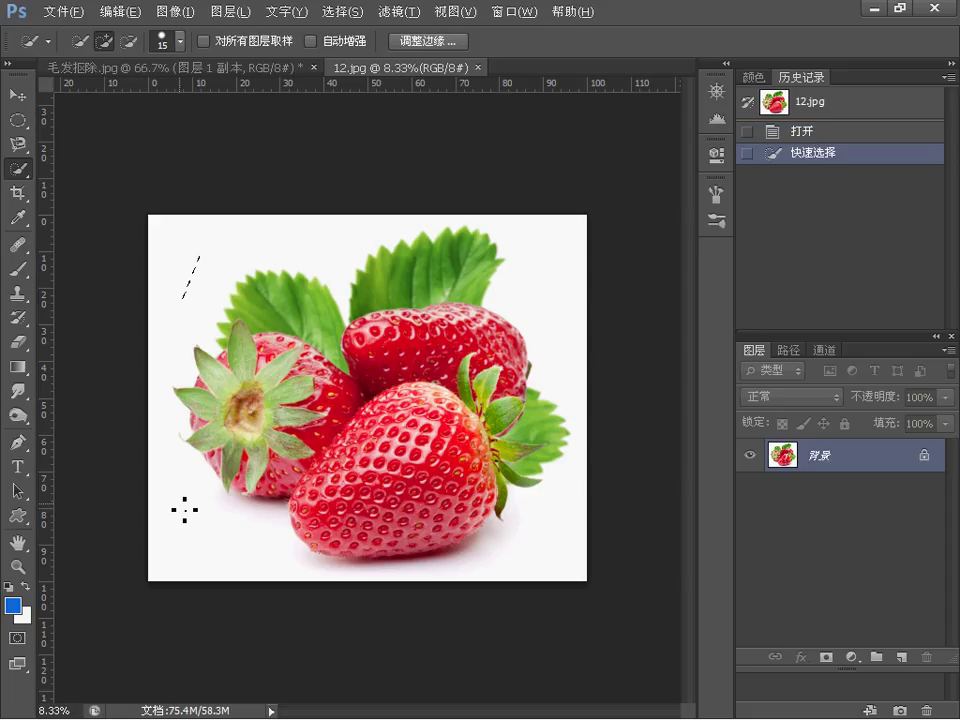
{"action": "left_click_drag", "start_coordinate": [232, 569], "coordinate": [557, 567]}
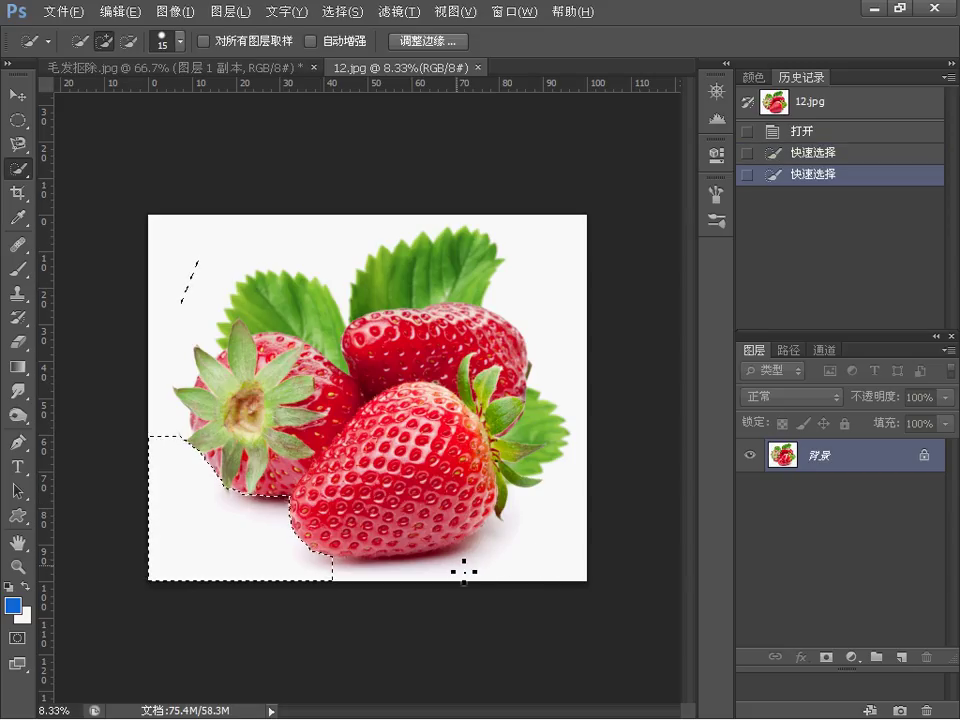
{"action": "left_click", "coordinate": [568, 515]}
{"action": "left_click", "coordinate": [570, 390]}
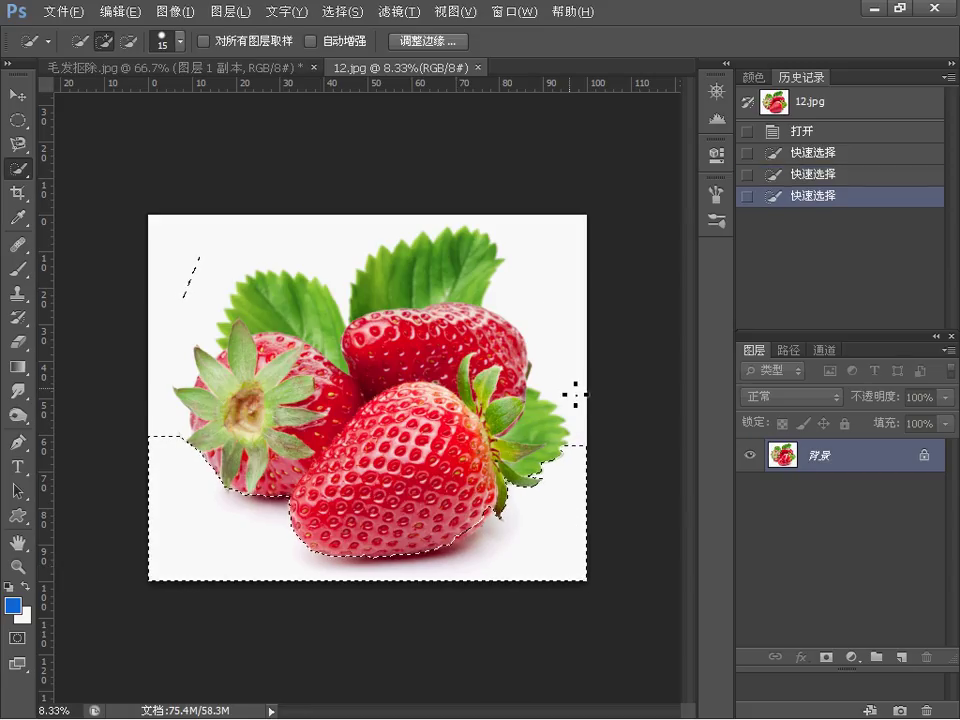
{"action": "left_click", "coordinate": [550, 266]}
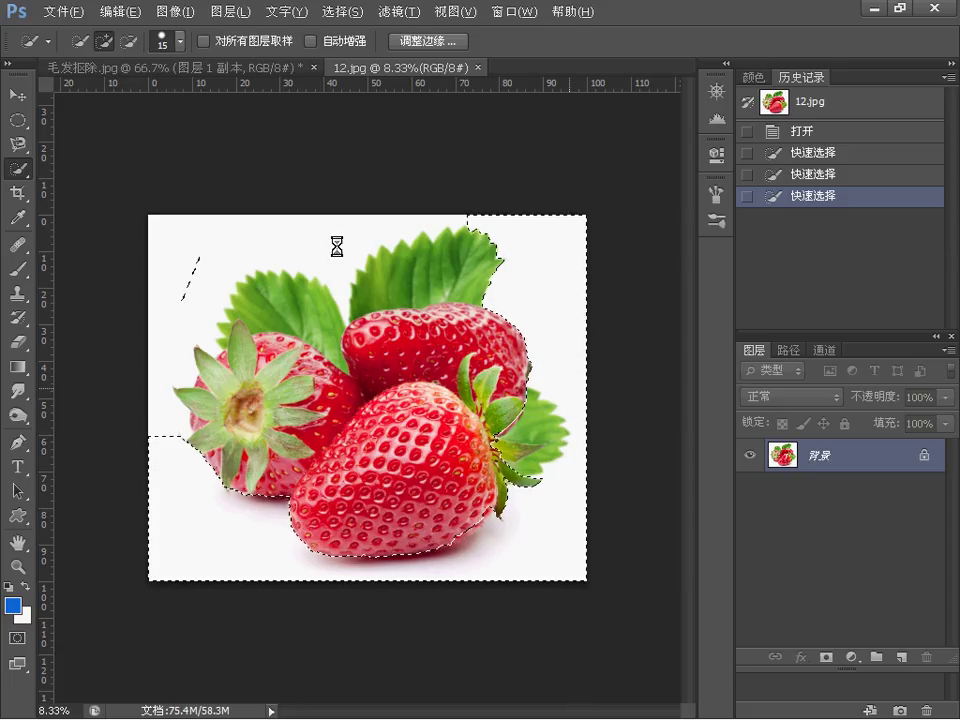
{"action": "left_click", "coordinate": [421, 231]}
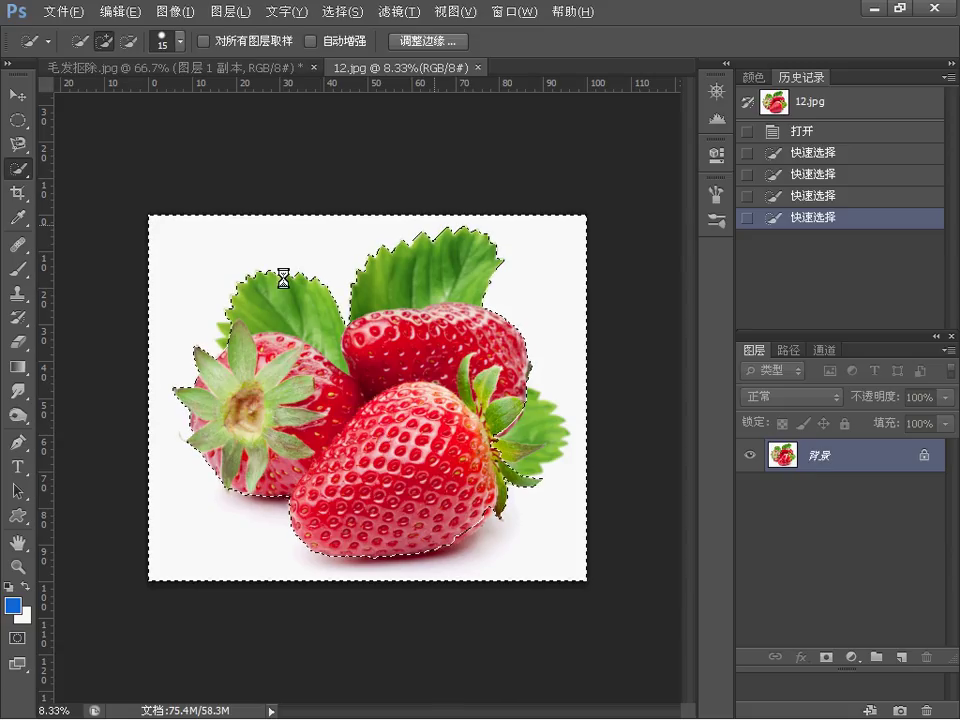
{"action": "key", "text": "ctrl+shift+i"}
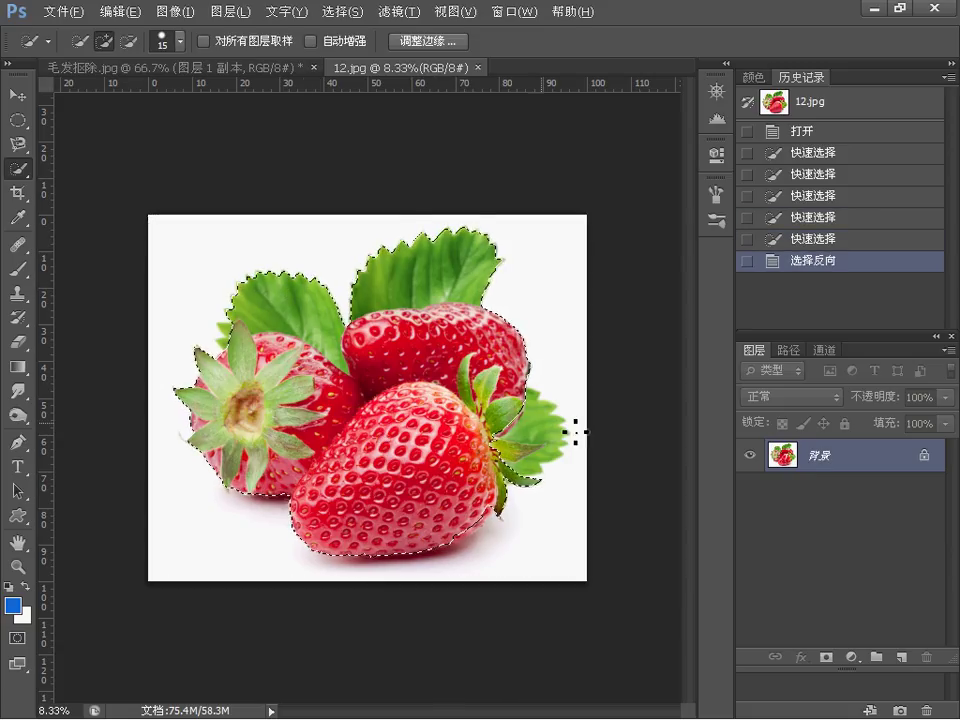
Output the strawberry selection from Refine Edge as a layer mask (图层蒙版), and undo it
{"action": "left_click", "coordinate": [408, 44]}
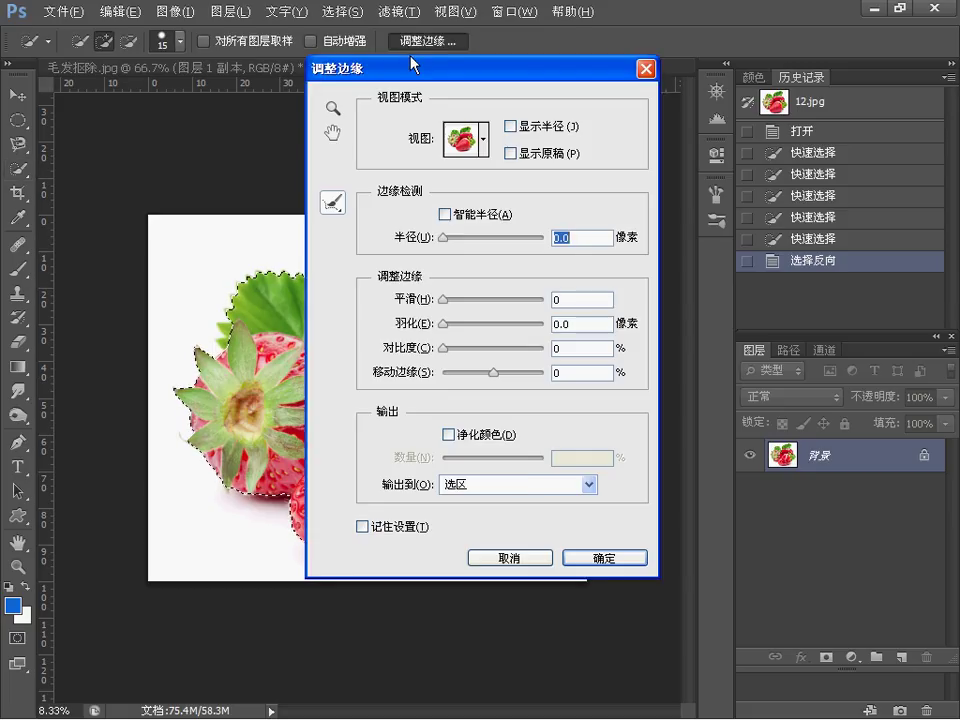
{"action": "left_click_drag", "start_coordinate": [530, 76], "coordinate": [660, 64]}
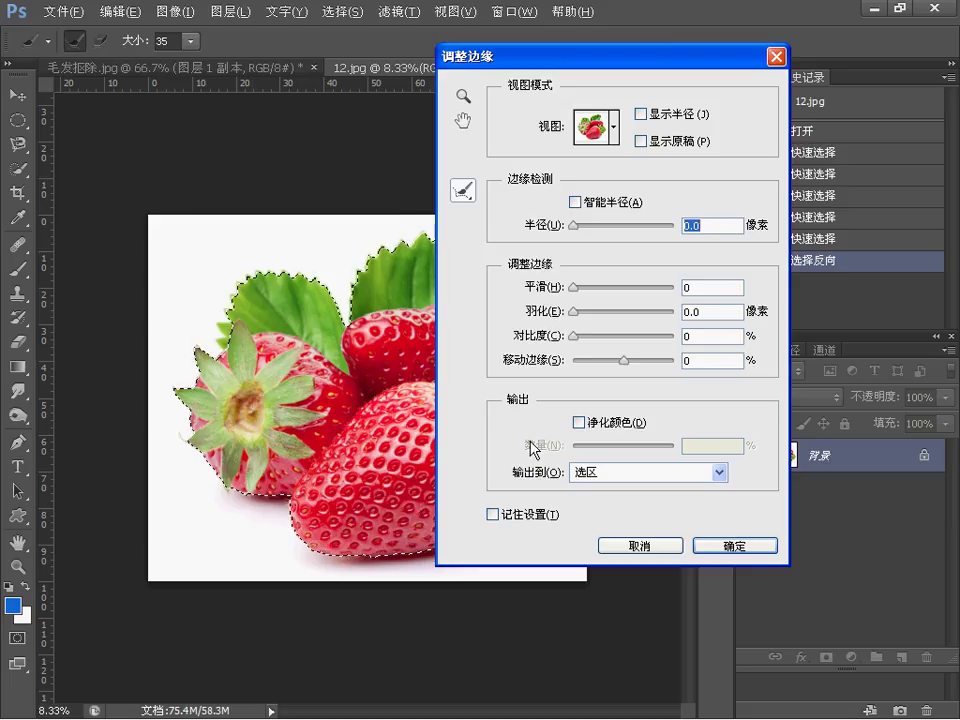
{"action": "left_click", "coordinate": [595, 472]}
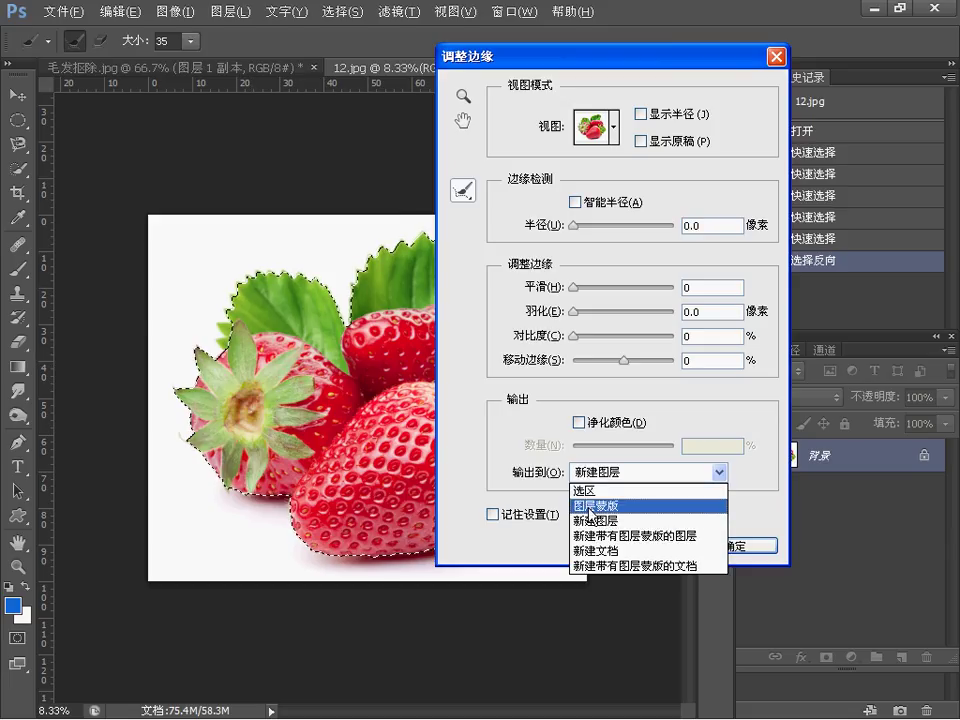
{"action": "left_click", "coordinate": [590, 507]}
{"action": "left_click", "coordinate": [735, 553]}
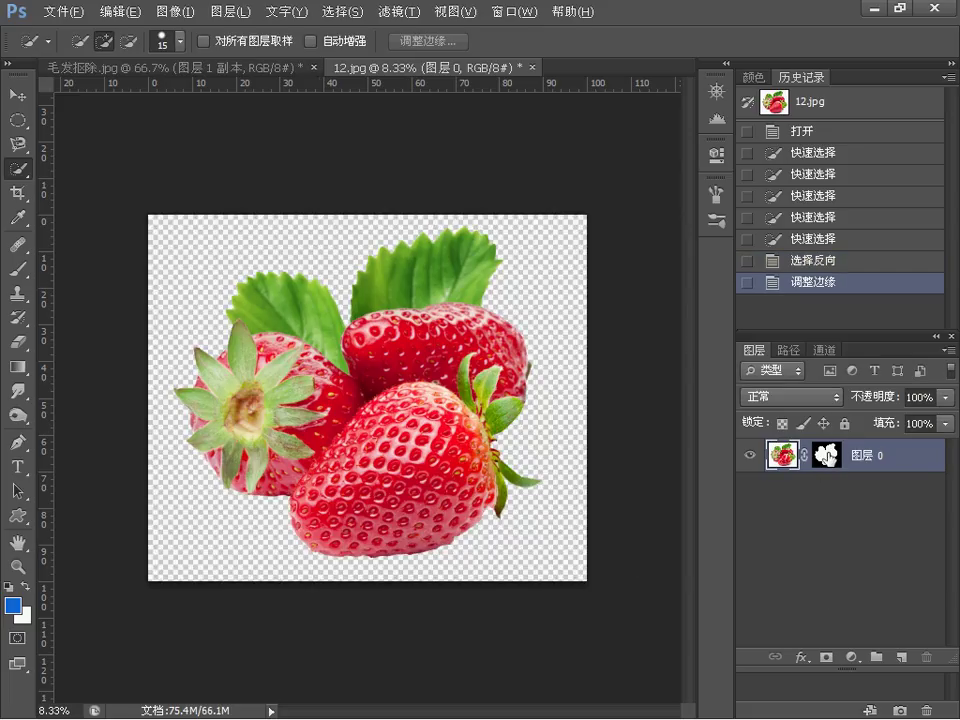
{"action": "key", "text": "ctrl+z"}
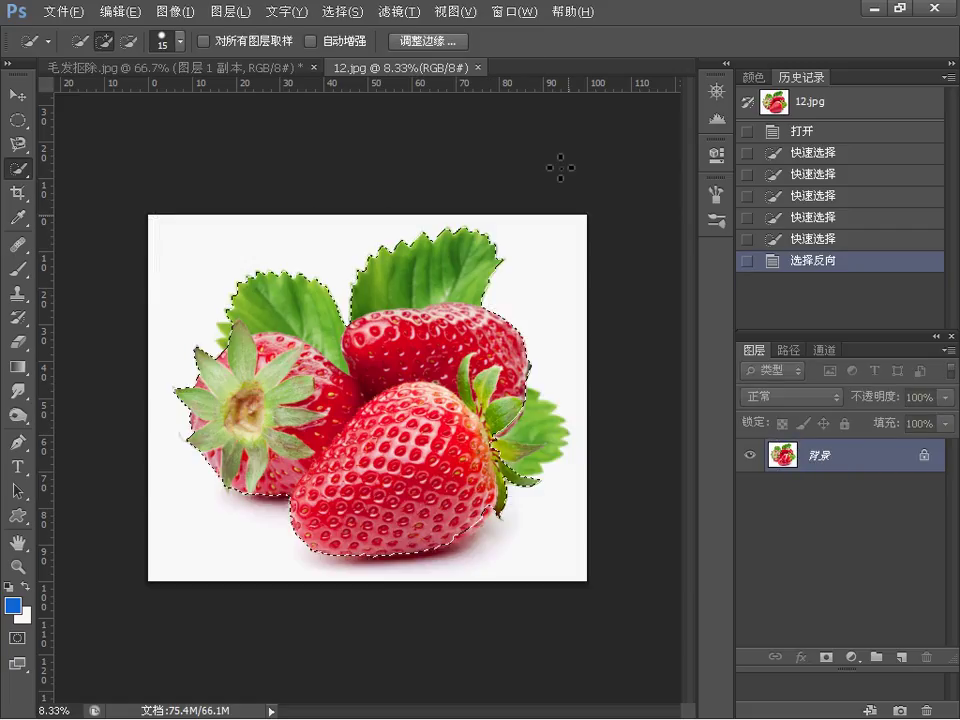
Output the strawberry selection from Refine Edge to a new layer (新建图层), and undo it
{"action": "left_click", "coordinate": [436, 43]}
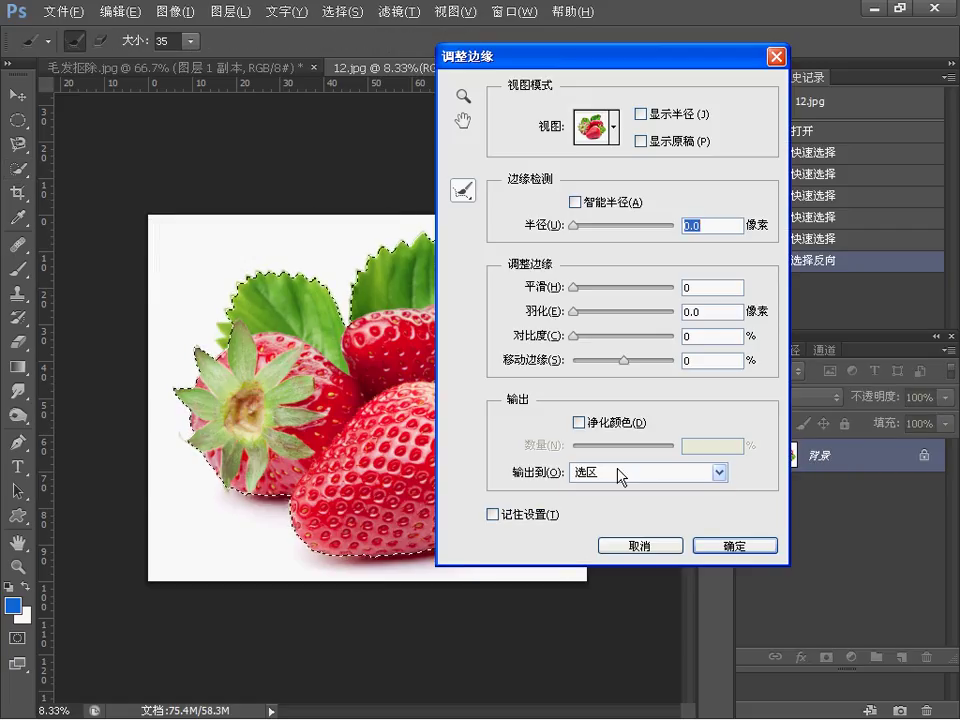
{"action": "left_click", "coordinate": [619, 472]}
{"action": "left_click", "coordinate": [608, 522]}
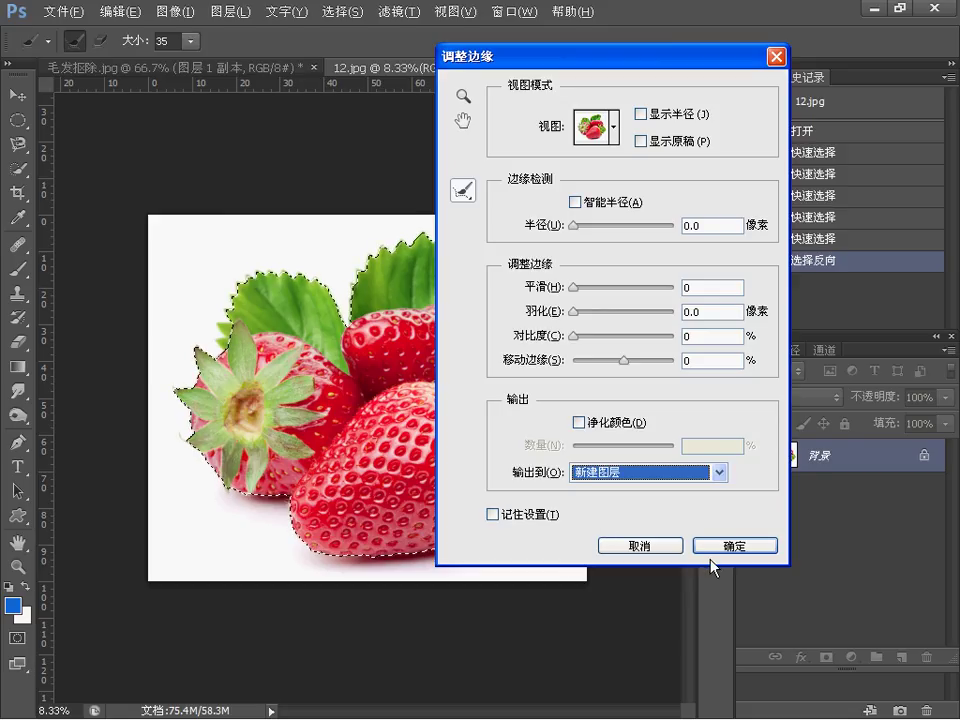
{"action": "left_click", "coordinate": [737, 550]}
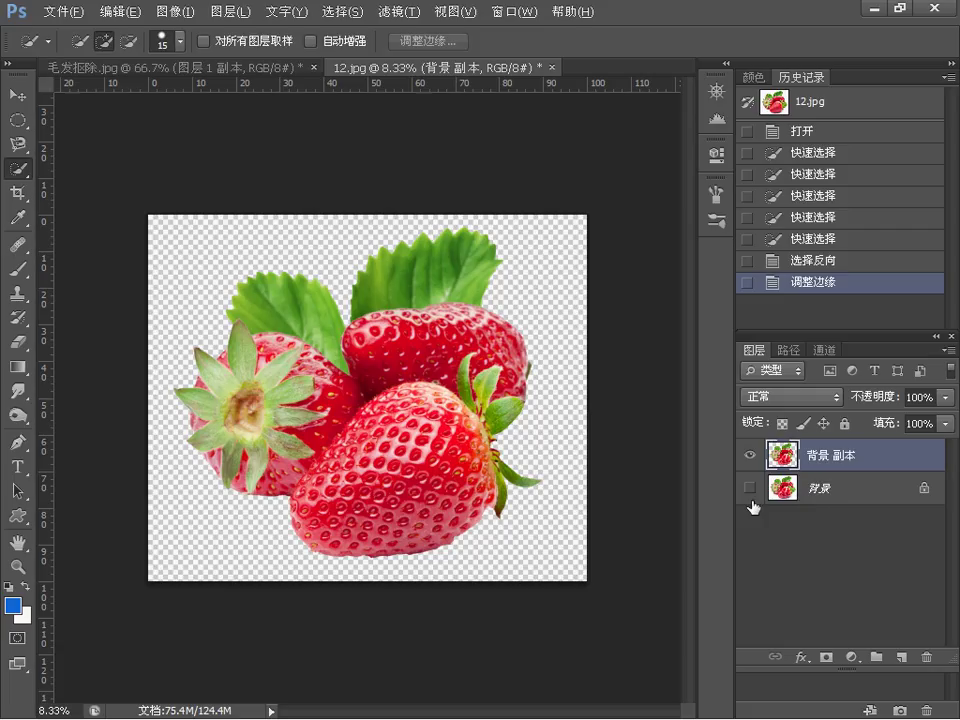
{"action": "key", "text": "ctrl+z"}
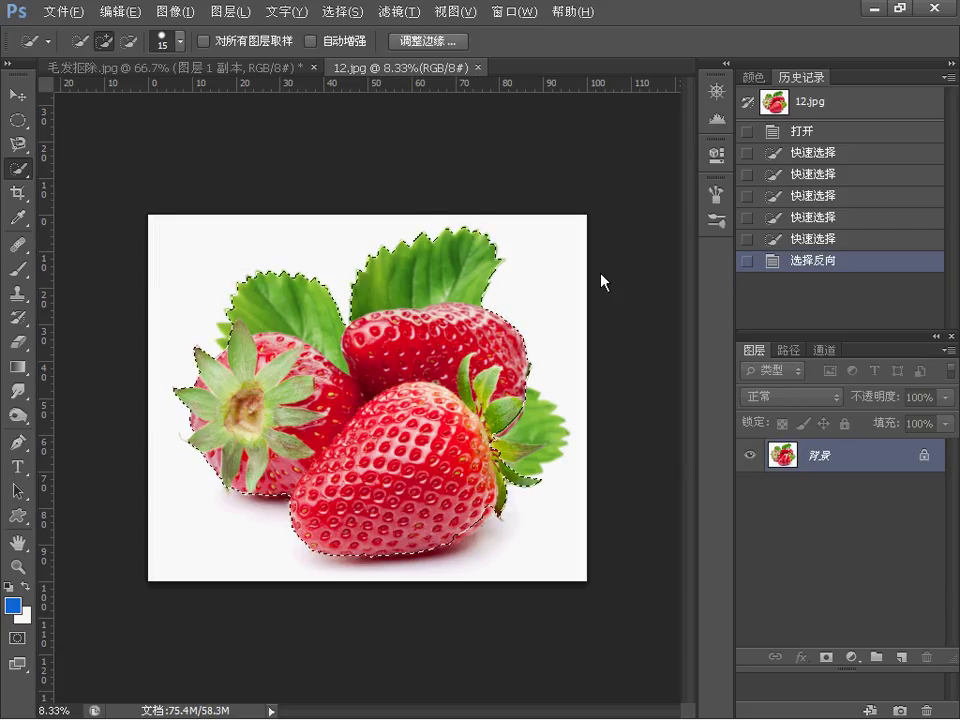
Output the strawberry selection from Refine Edge to a new layer with a layer mask (新建带有图层蒙版的图层), and undo it
{"action": "left_click", "coordinate": [446, 41]}
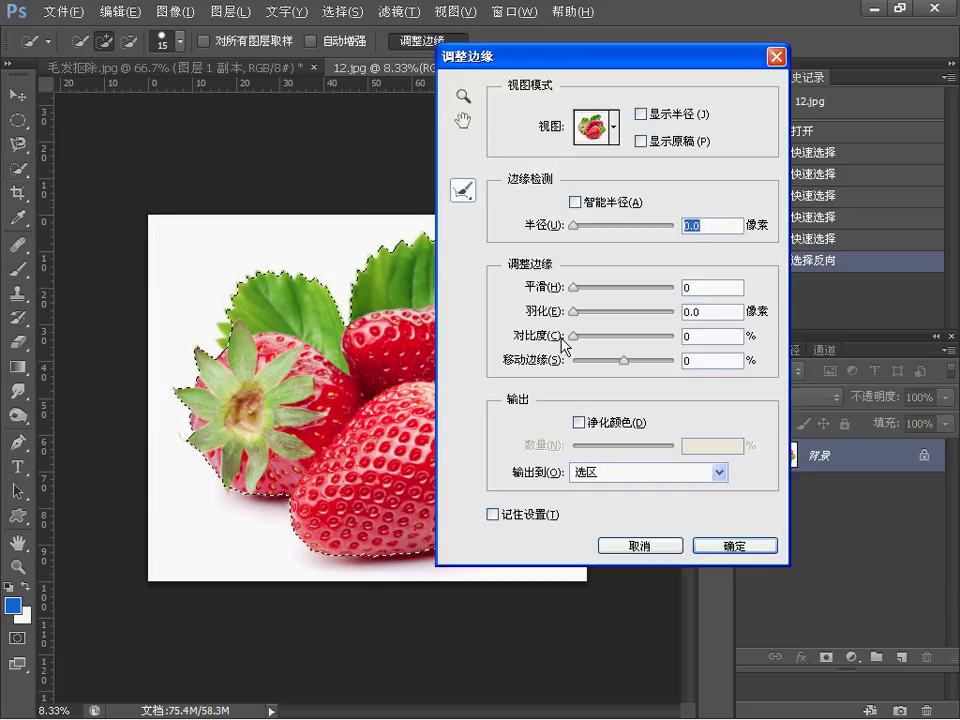
{"action": "left_click", "coordinate": [600, 474]}
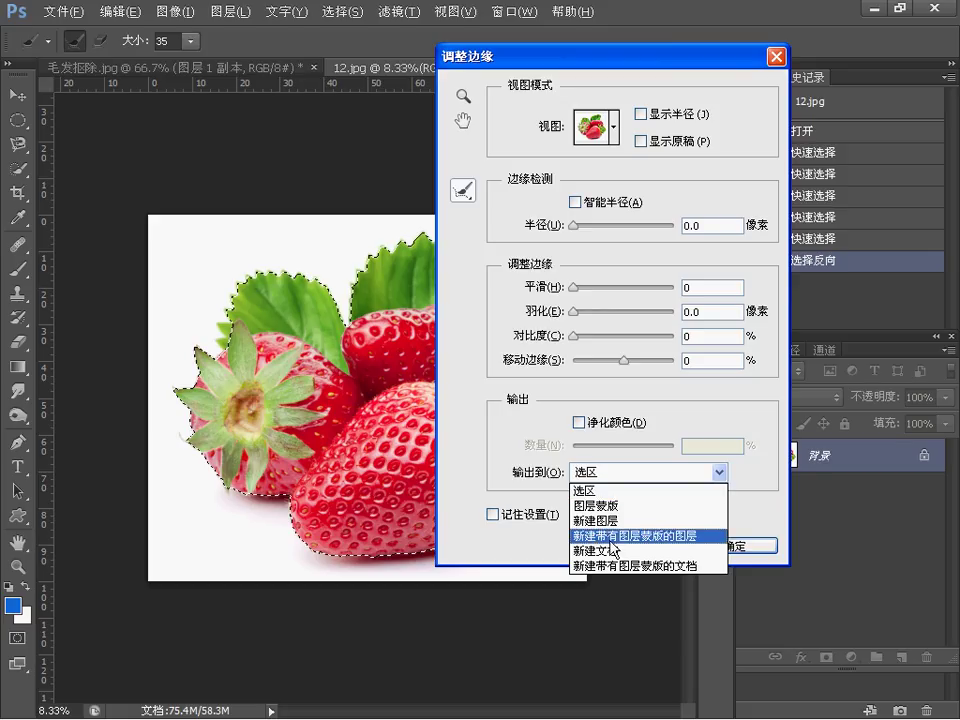
{"action": "left_click", "coordinate": [634, 537]}
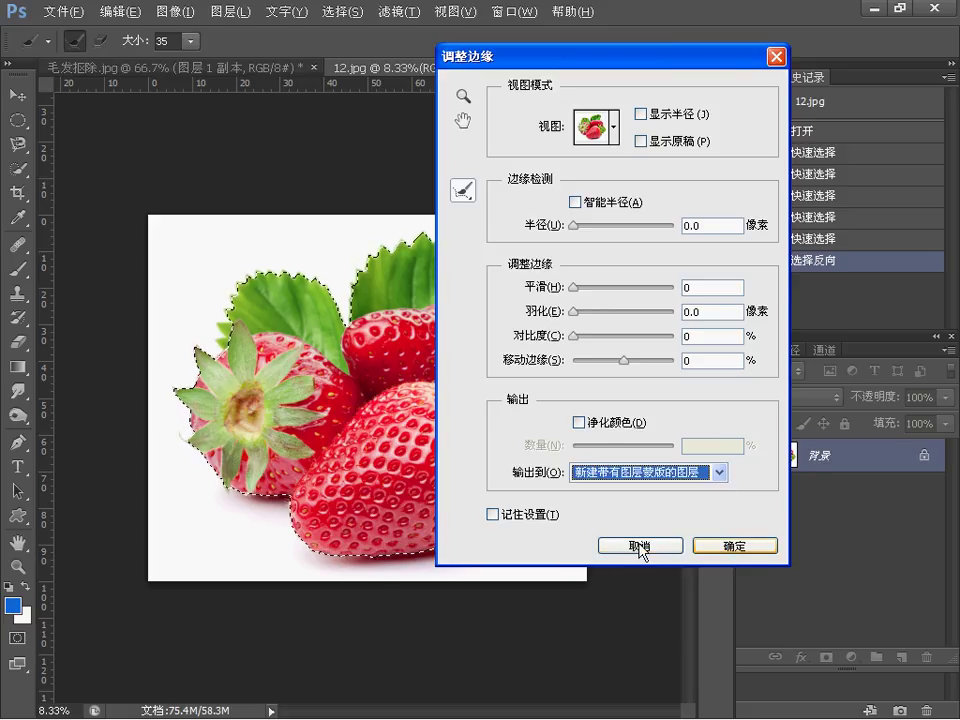
{"action": "left_click", "coordinate": [708, 548]}
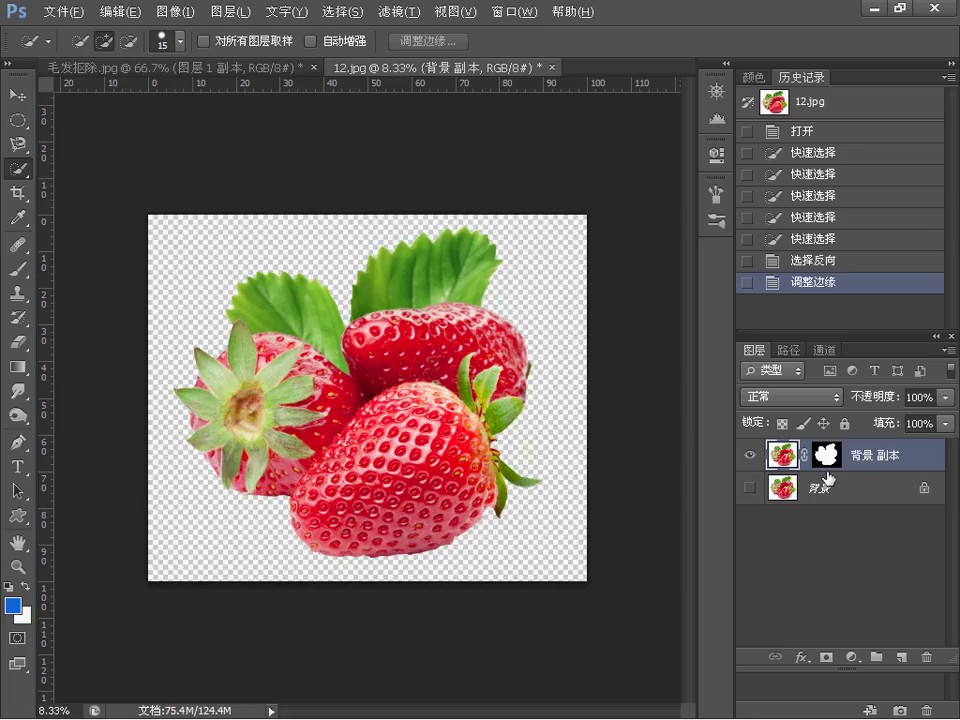
{"action": "key", "text": "ctrl+z"}
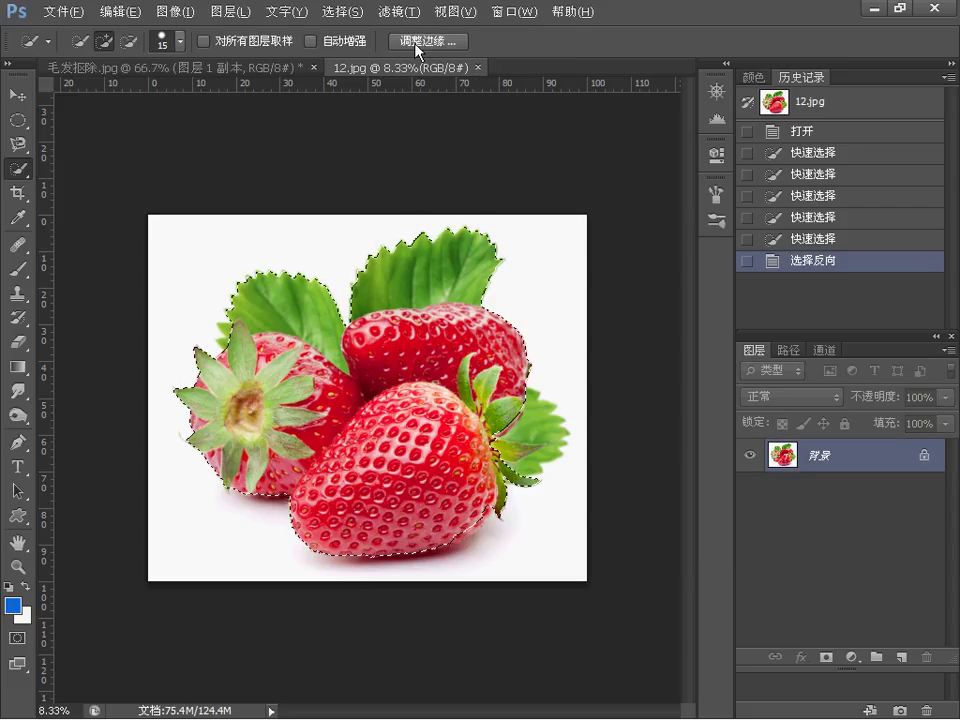
Output the strawberry selection from Refine Edge to a new document (新建文档), compare it with the original, and return to 12.jpg
{"action": "left_click", "coordinate": [417, 42]}
{"action": "left_click", "coordinate": [612, 472]}
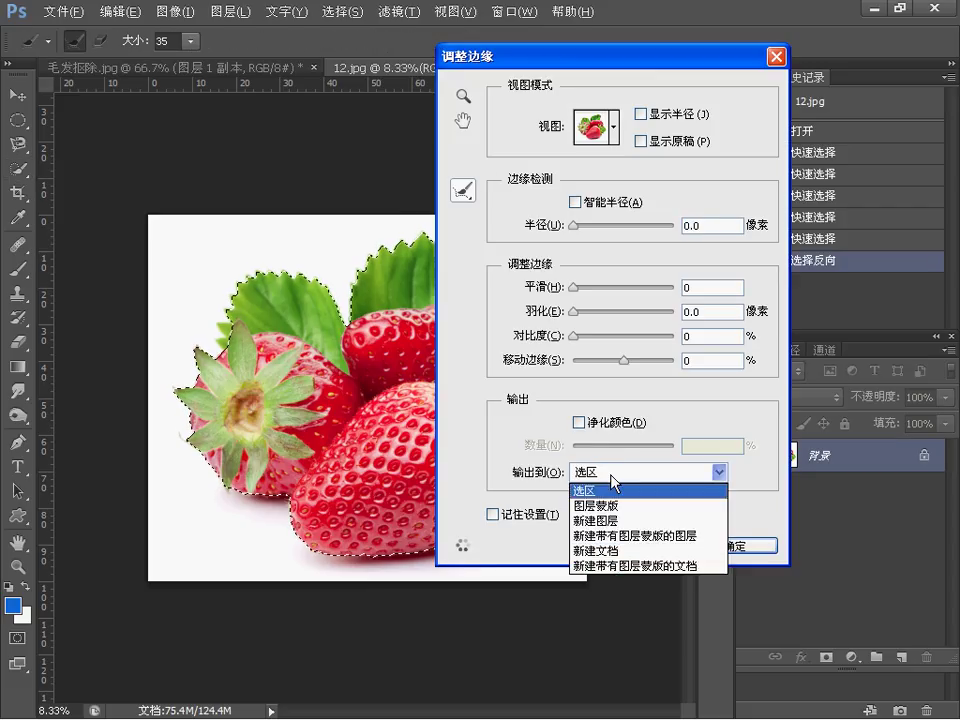
{"action": "left_click", "coordinate": [589, 551]}
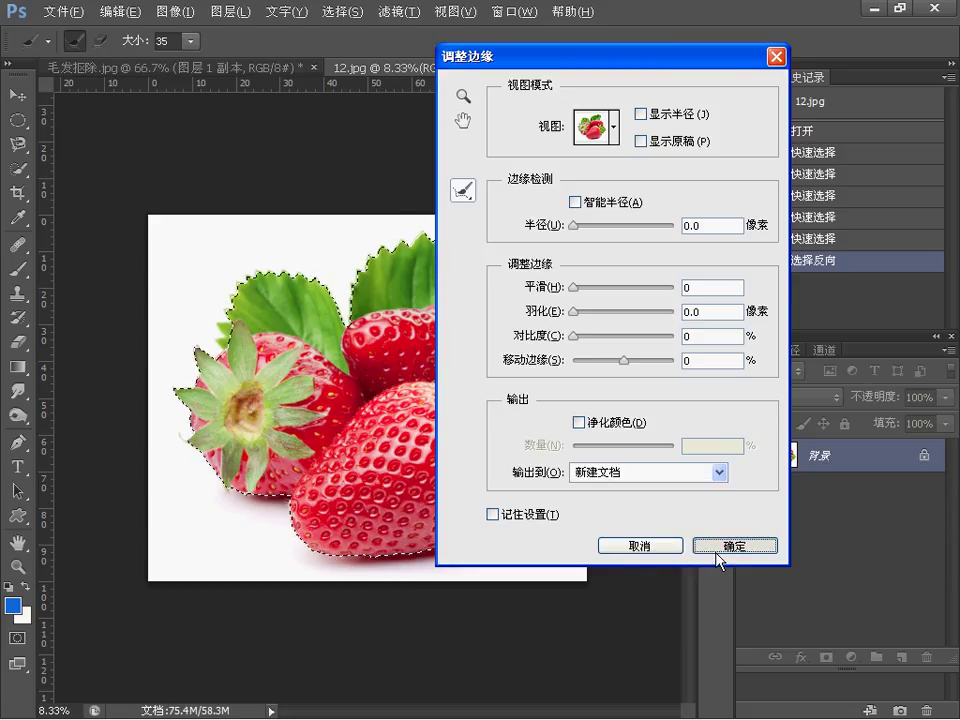
{"action": "left_click", "coordinate": [722, 558]}
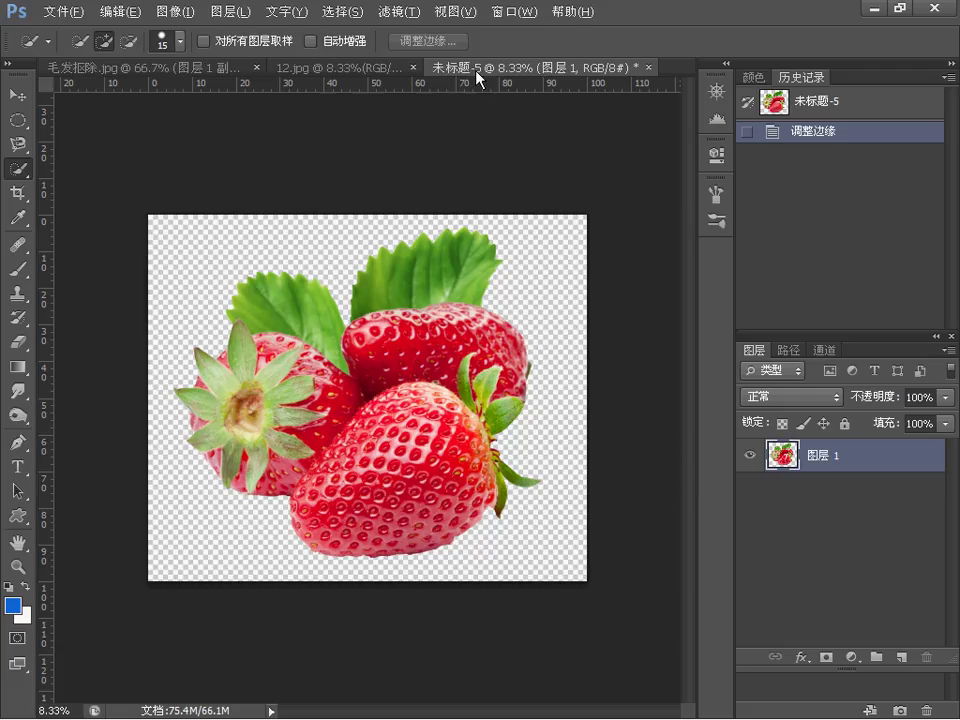
{"action": "left_click", "coordinate": [314, 66]}
{"action": "left_click", "coordinate": [526, 70]}
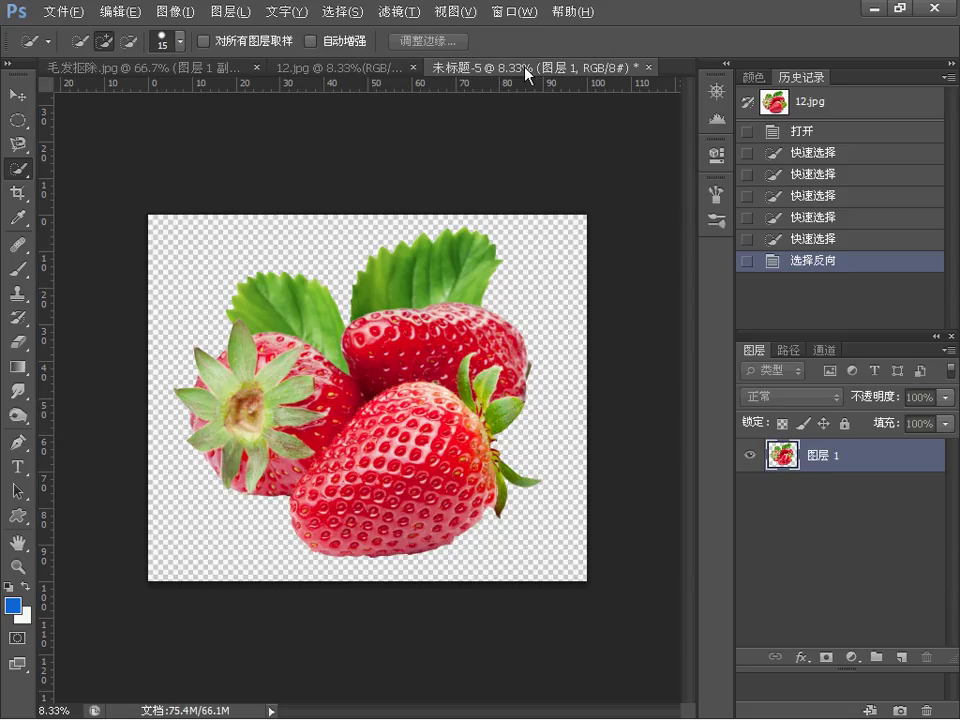
{"action": "left_click", "coordinate": [405, 66]}
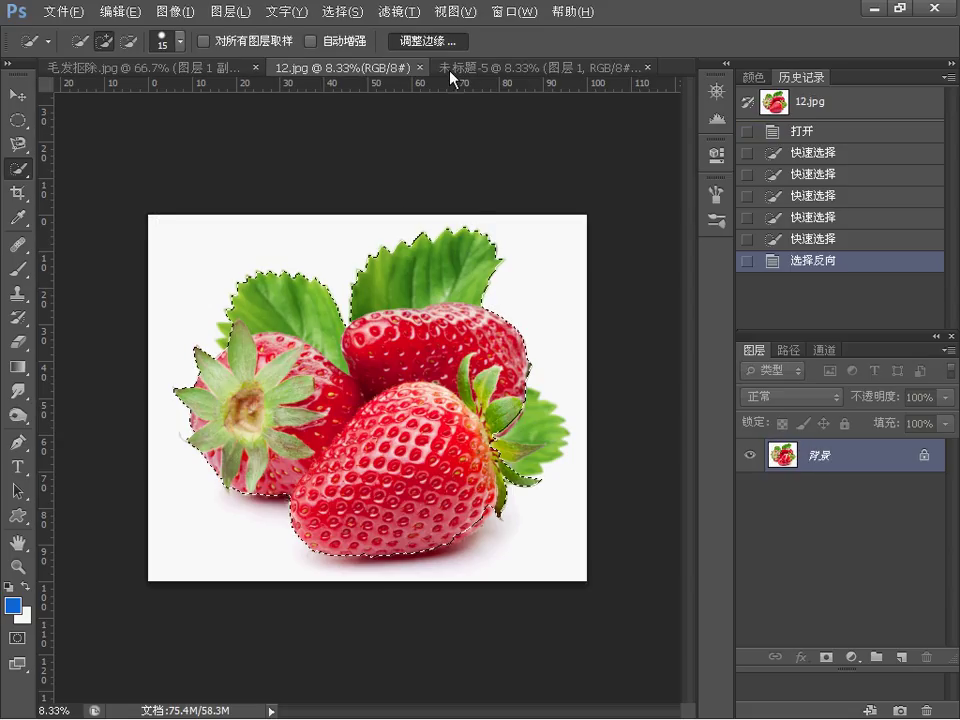
Review the Refine Edge output option 新建带有图层蒙版的文档 without applying it, and switch to the PowerPoint slide show
{"action": "left_click", "coordinate": [428, 41]}
{"action": "left_click", "coordinate": [649, 472]}
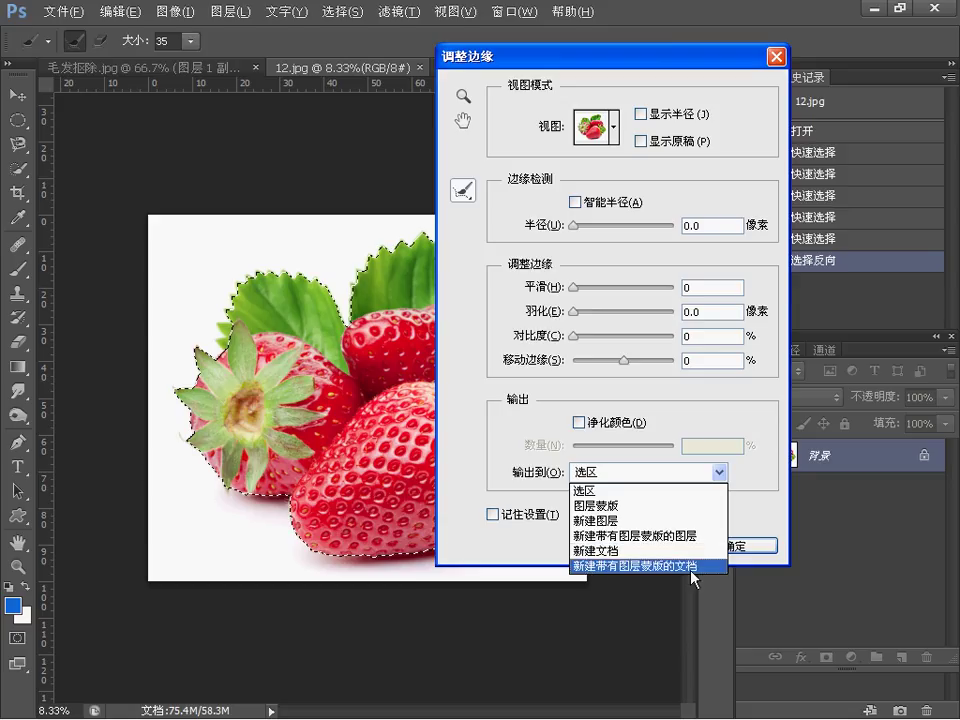
{"action": "left_click", "coordinate": [776, 514]}
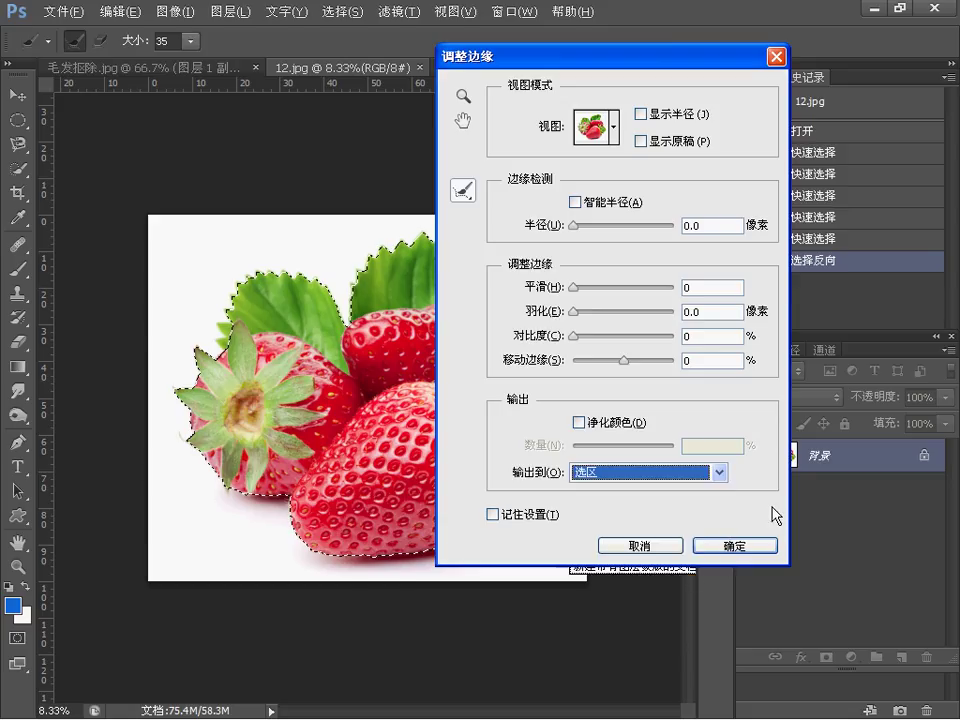
{"action": "left_click", "coordinate": [776, 57]}
{"action": "key", "text": "alt+Tab"}
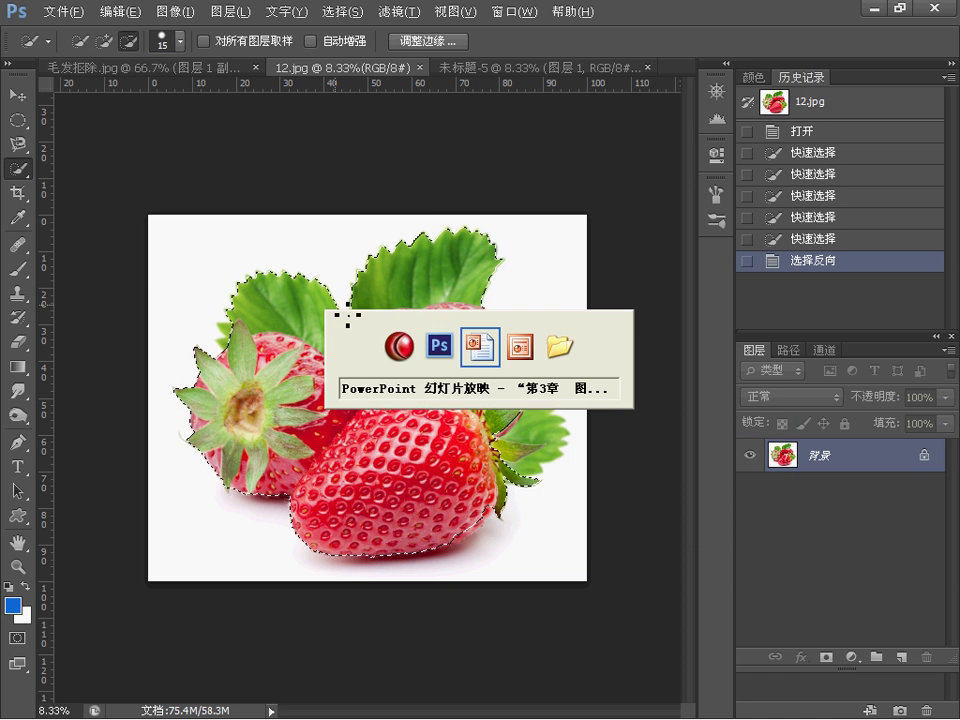